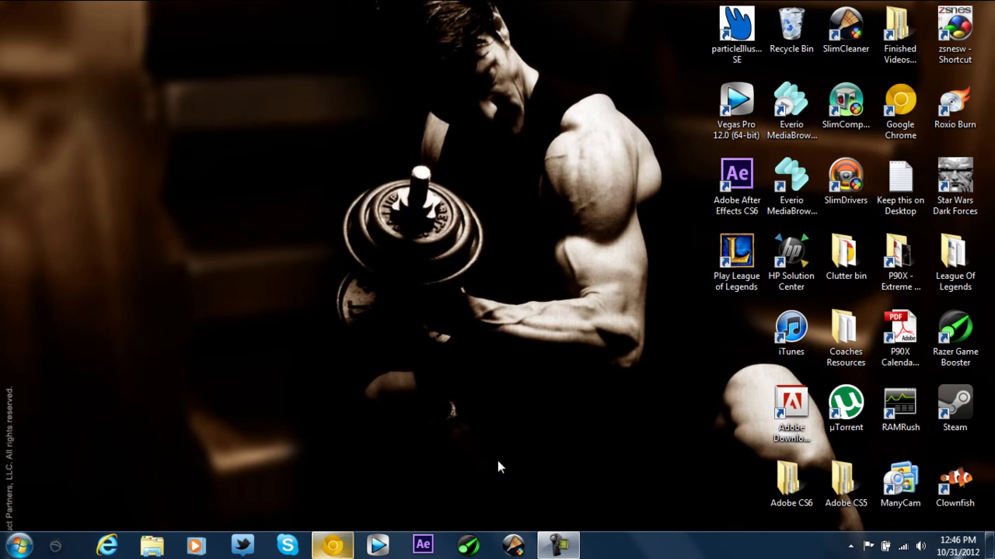
Step: Launch Vegas Pro 12, browse the Explorer, Transitions, Video FX and Media Generators lists, then return to Project Media
double_click(738, 120)
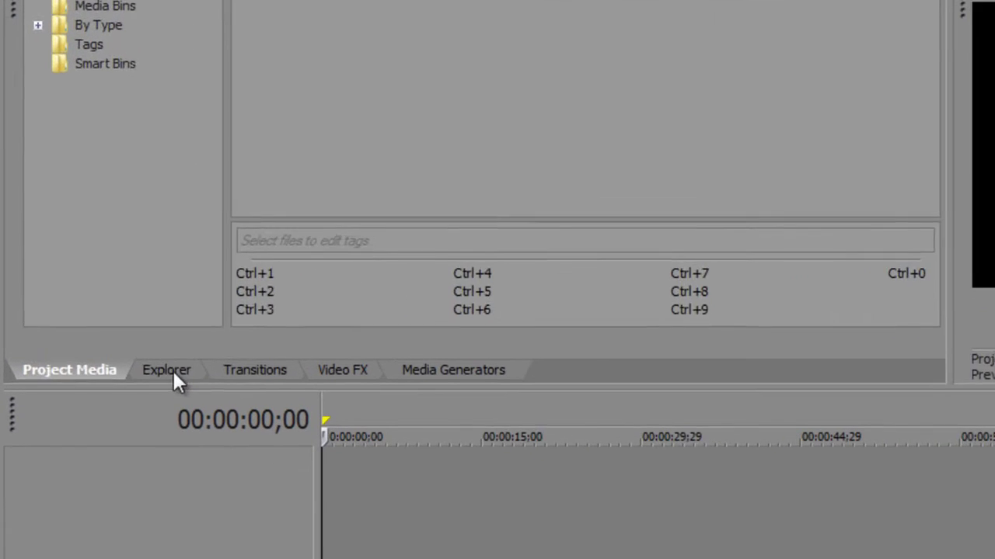
click(120, 327)
click(171, 327)
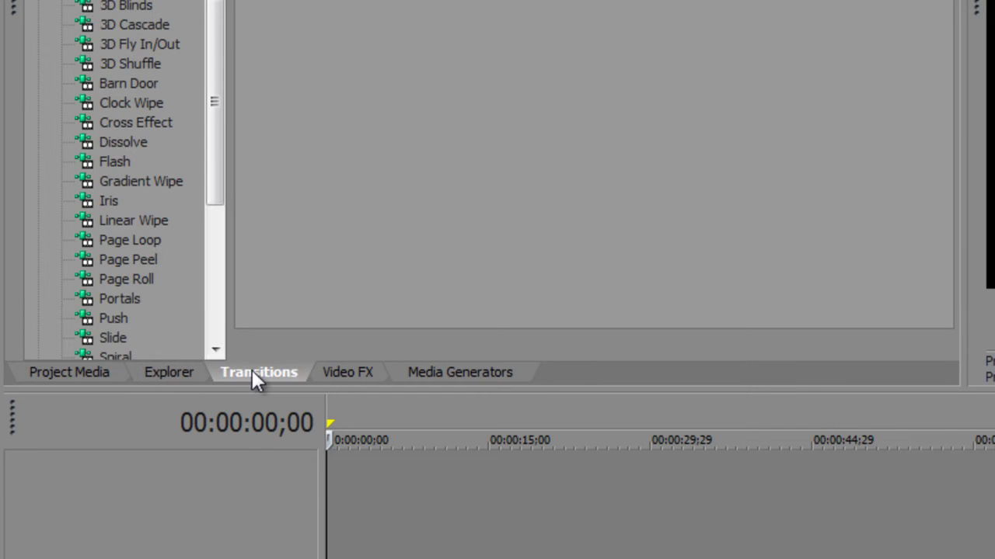
click(352, 371)
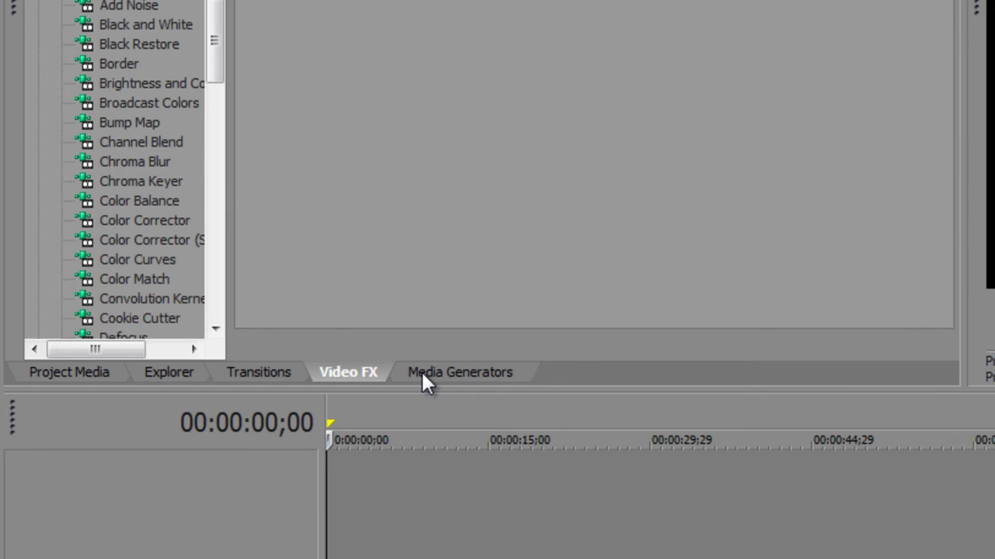
click(424, 375)
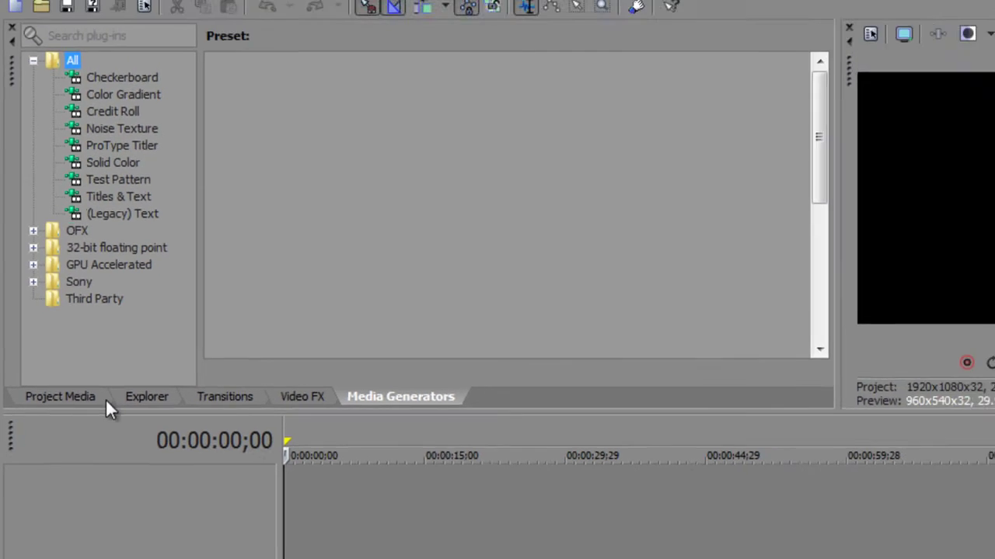
click(97, 373)
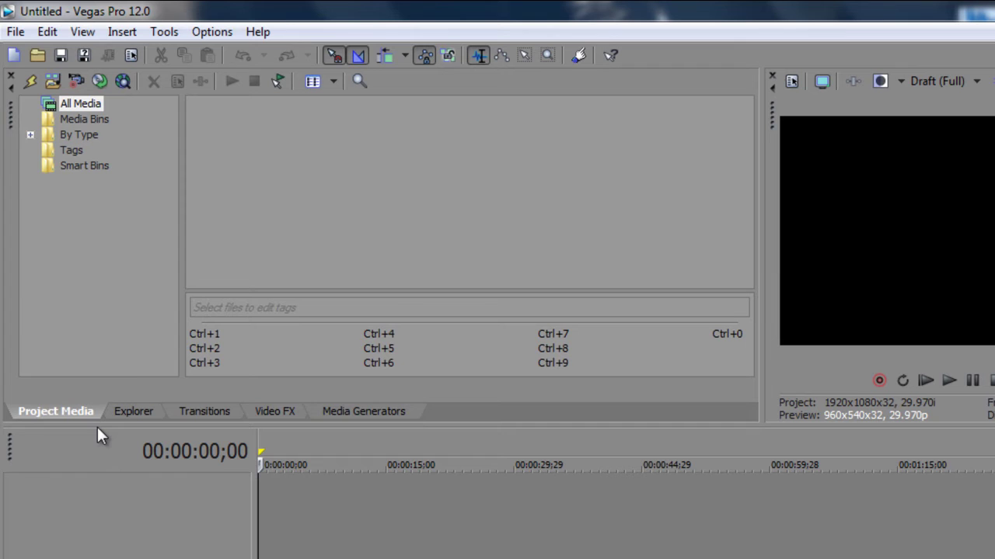
click(214, 31)
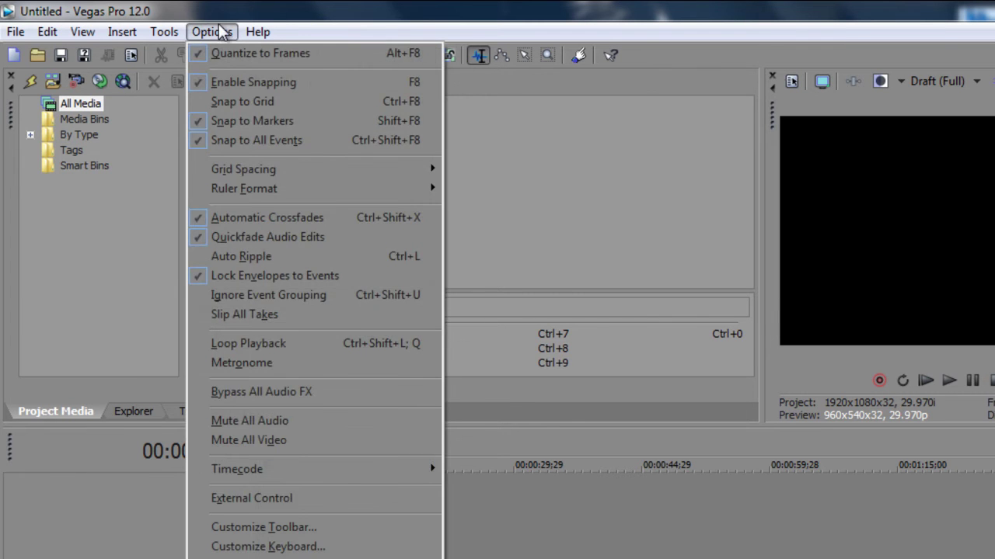
mouse_move(253, 31)
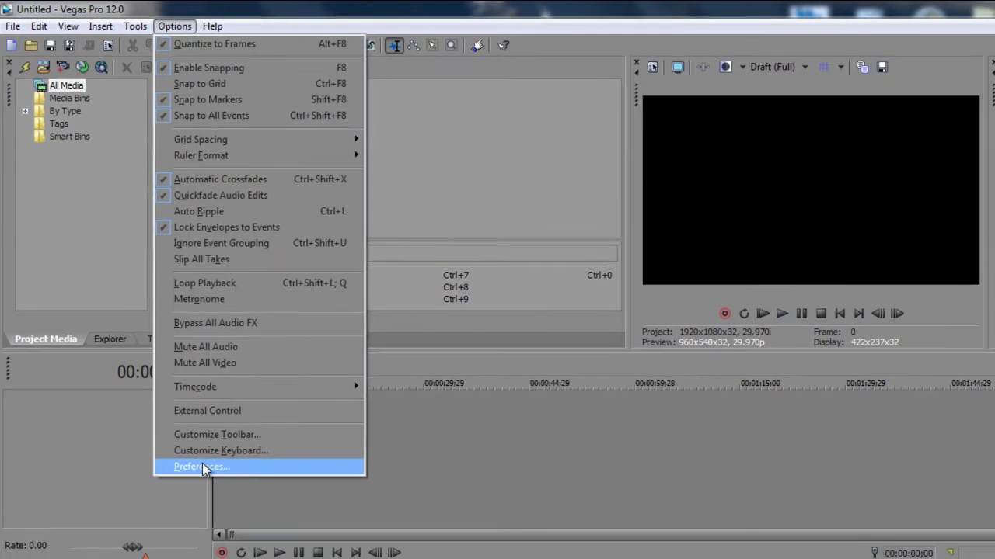
click(202, 467)
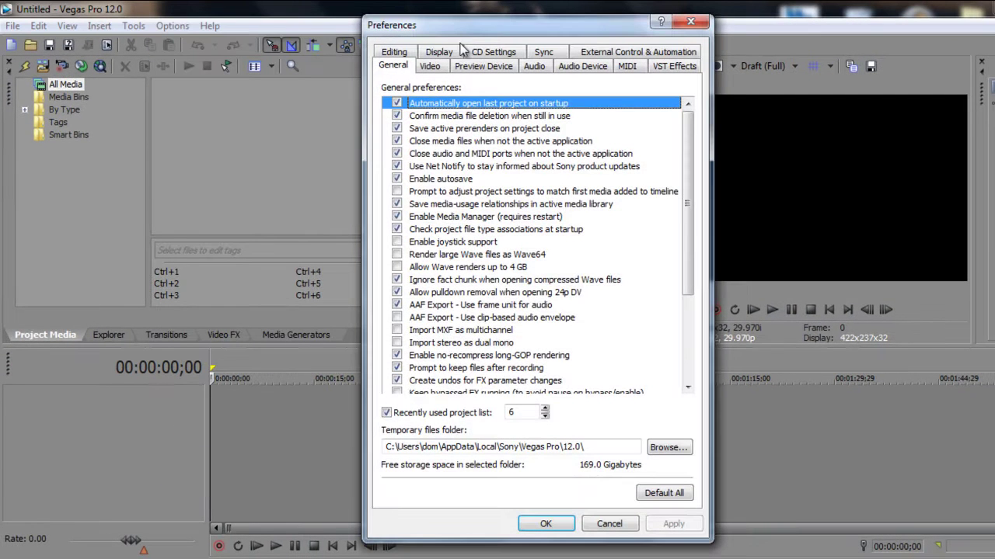
click(394, 52)
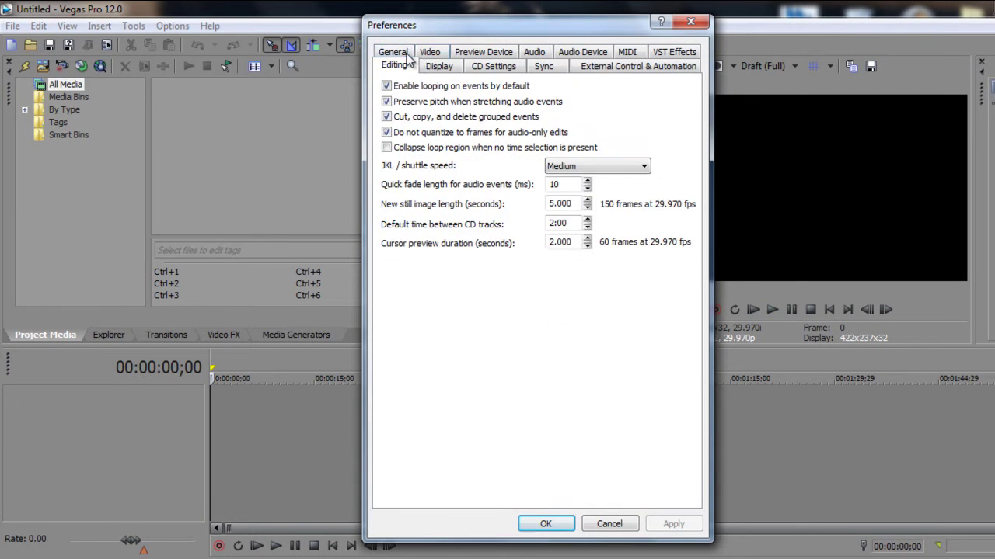
click(492, 66)
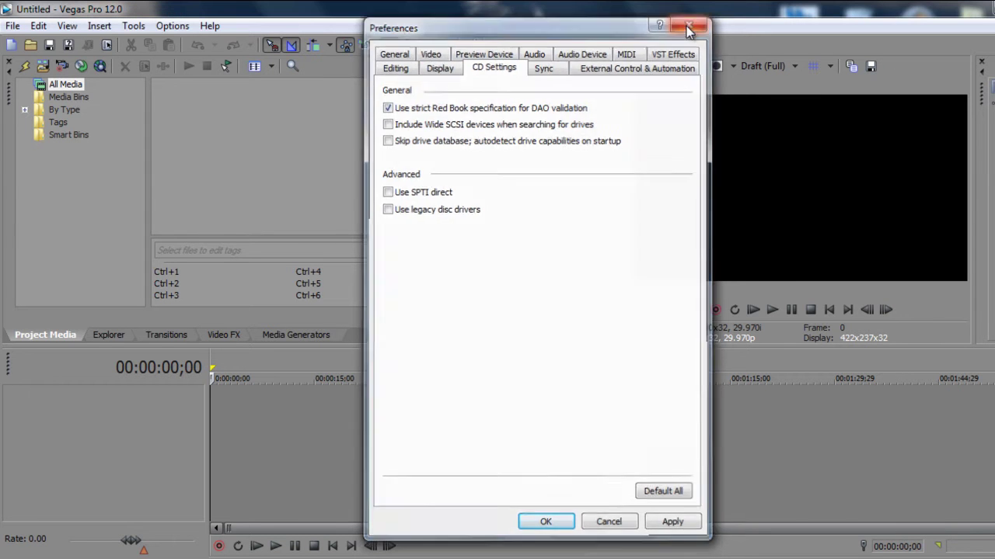
click(687, 24)
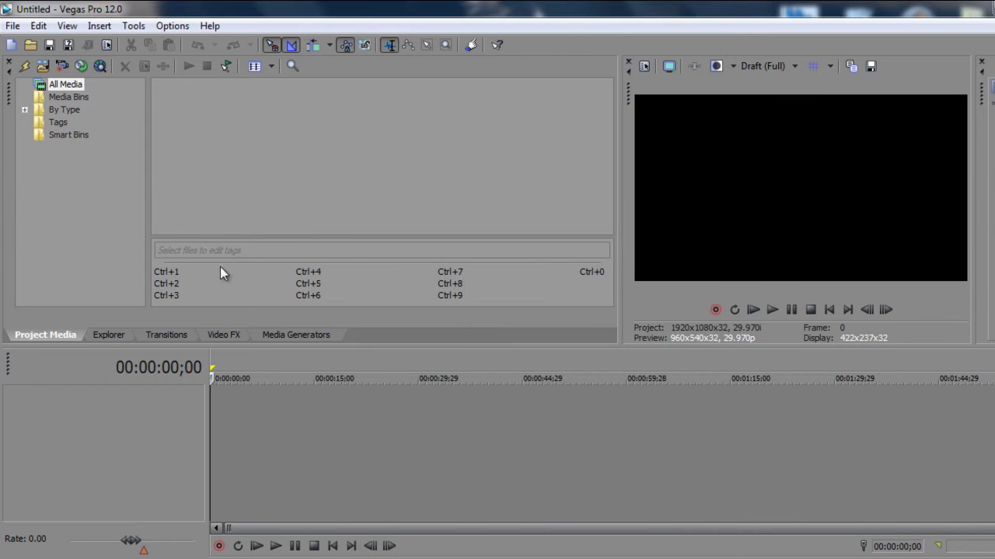
Step: Import the 00005 video from Libraries > Videos into Project Media as 00005.MTS
click(43, 67)
click(358, 212)
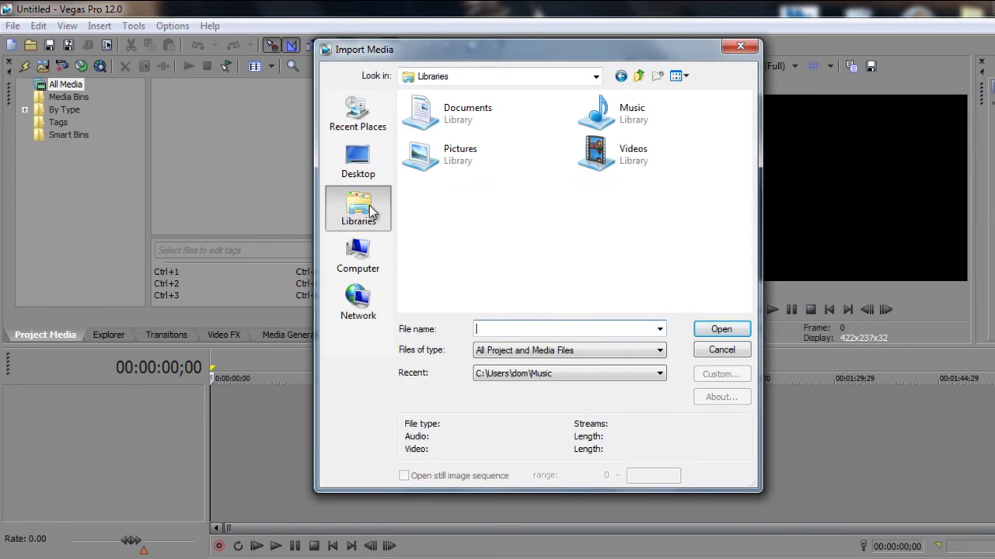
double_click(628, 155)
drag(746, 110, 749, 140)
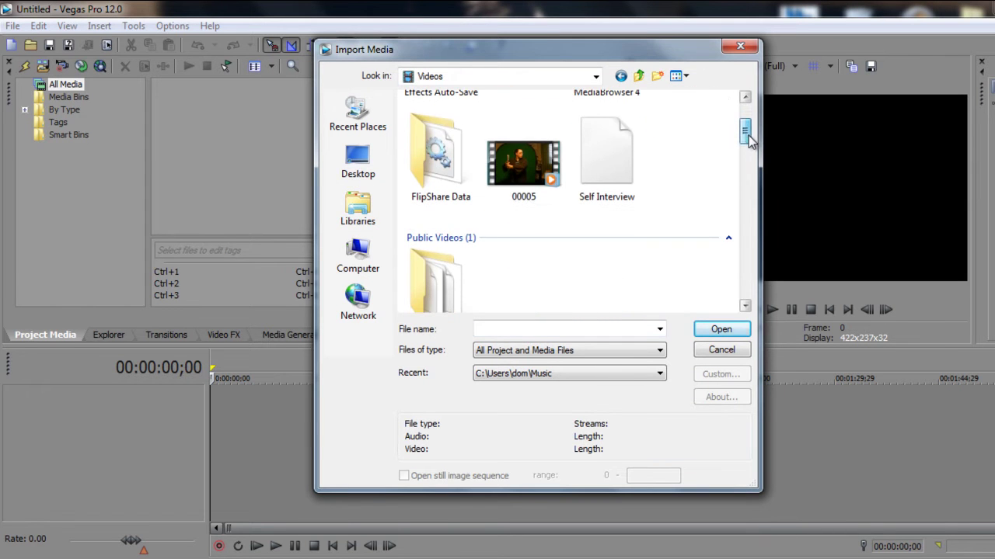
click(523, 163)
click(703, 329)
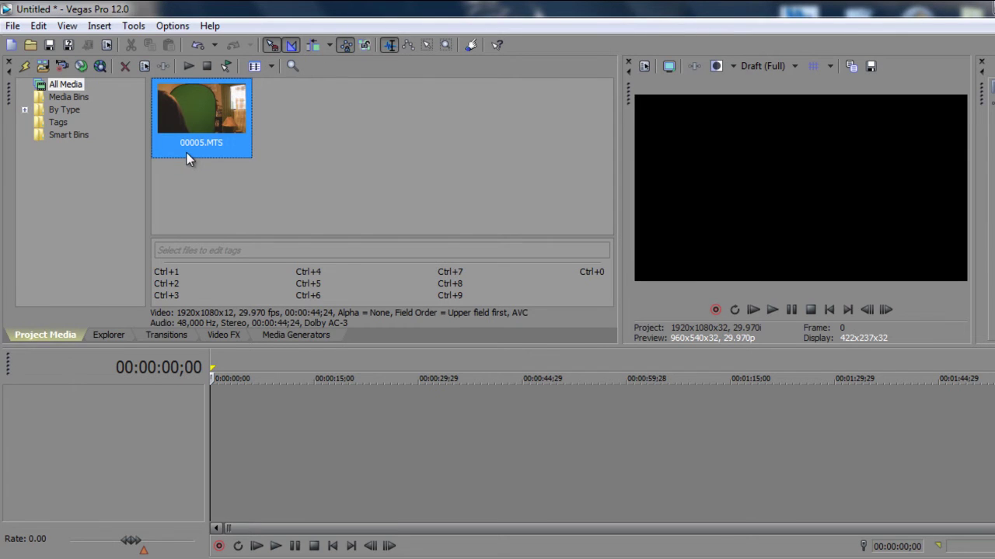
Step: Place 00005.MTS on the timeline, try -5.3 dB audio gain then restore 0.0 dB, and fade video to 46%
drag(224, 137, 233, 411)
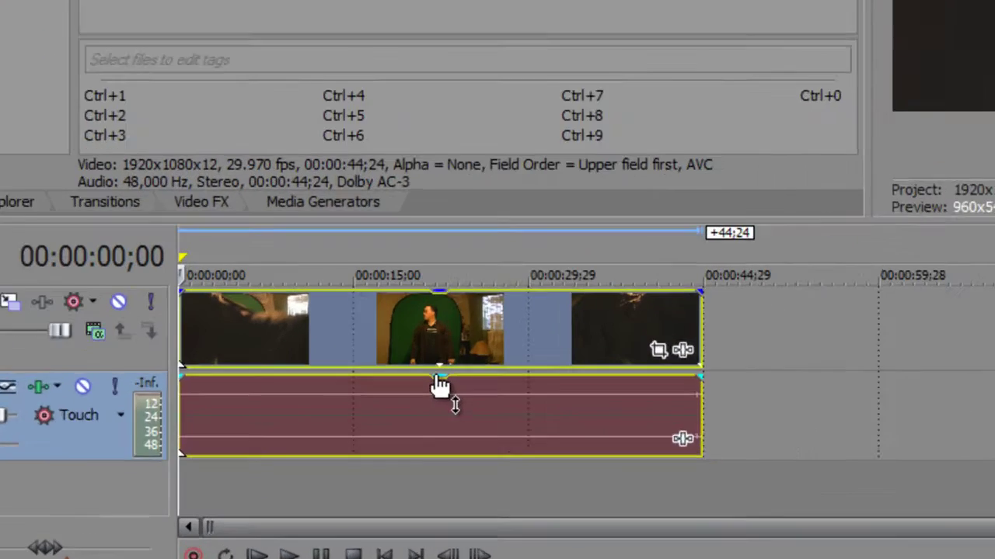
drag(365, 441, 364, 460)
drag(553, 336, 576, 267)
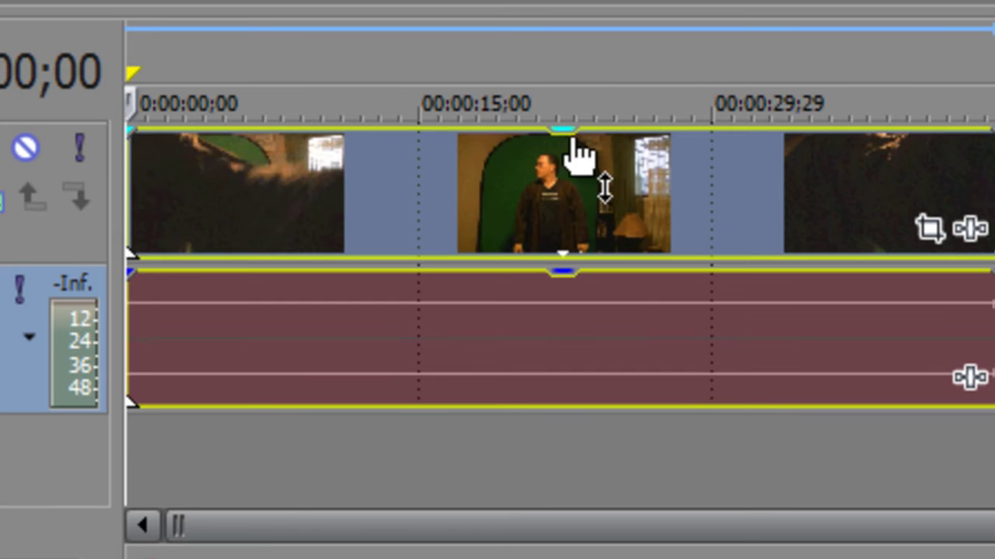
drag(574, 131, 557, 143)
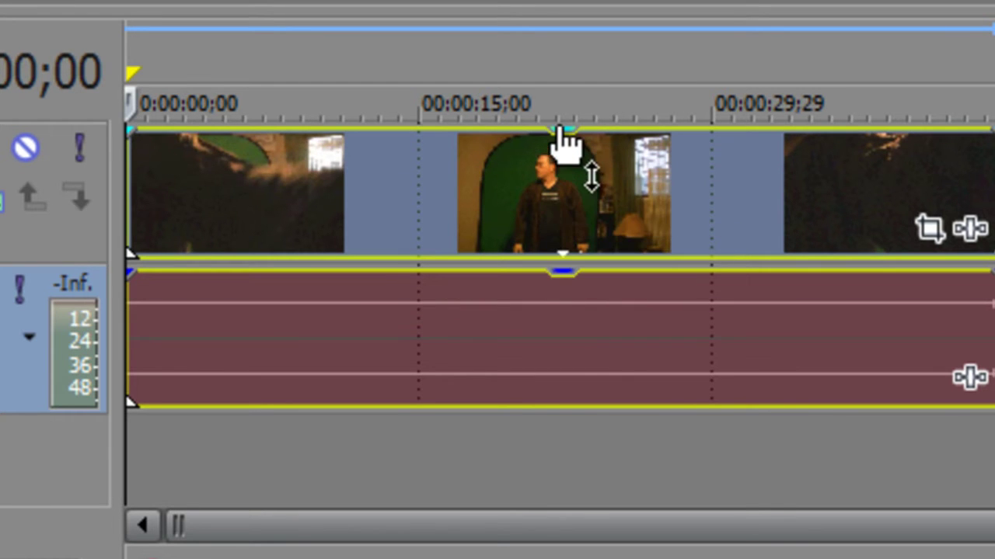
click(708, 463)
Step: At 00:00:22;21, silence the audio, set video opacity to 72%, then bring audio back to 0.0 dB
click(569, 339)
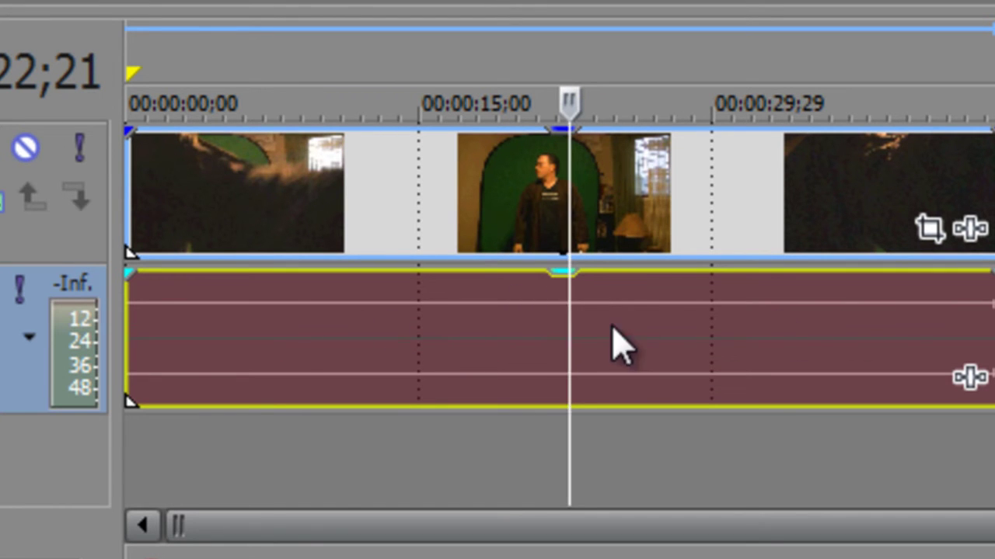
drag(575, 282, 553, 428)
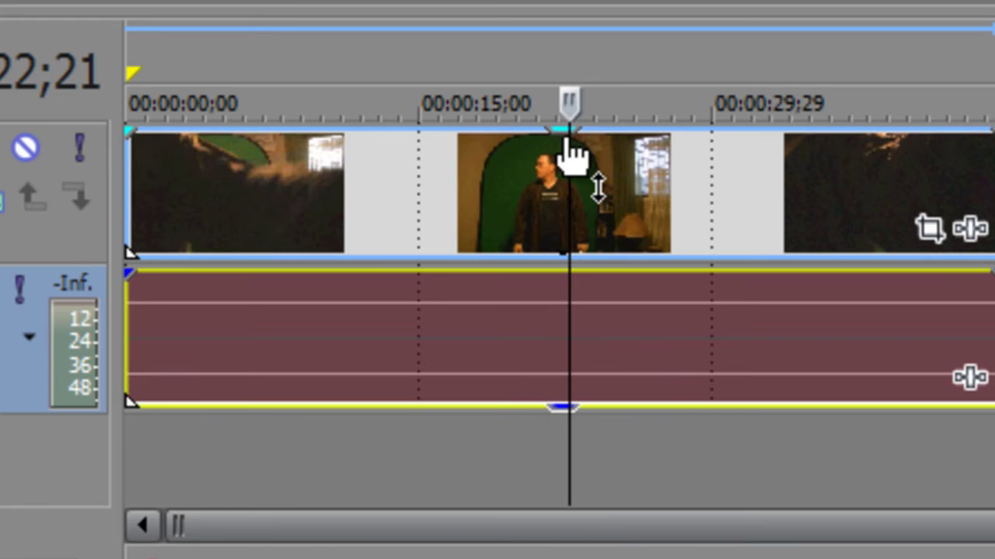
drag(570, 134, 539, 330)
drag(567, 410, 575, 131)
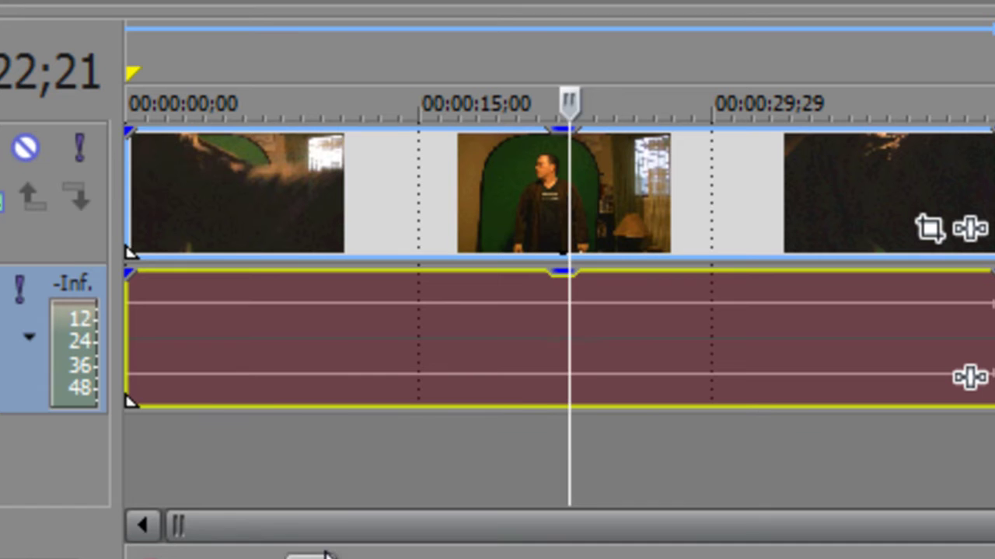
Step: Jump the playhead back to 00:00:00;00 with the Home key
key(Home)
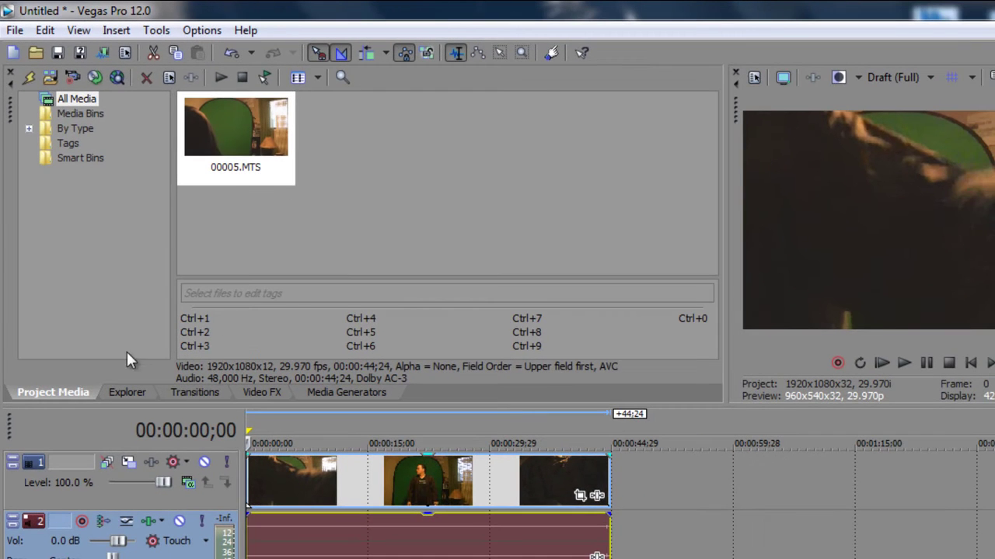
Step: Scroll through the list of transitions
click(184, 393)
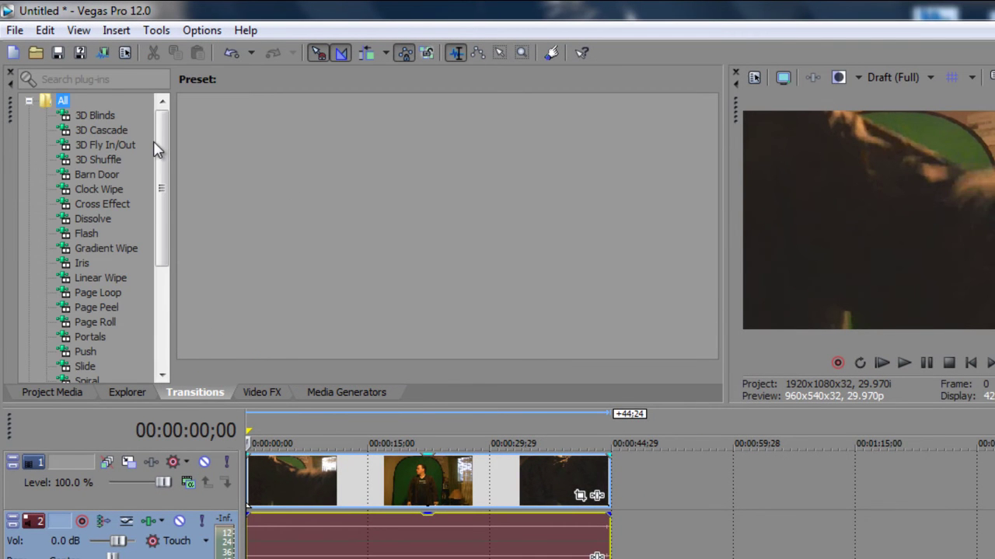
mouse_move(159, 147)
mouse_down()
mouse_move(155, 282)
mouse_move(160, 131)
mouse_up()
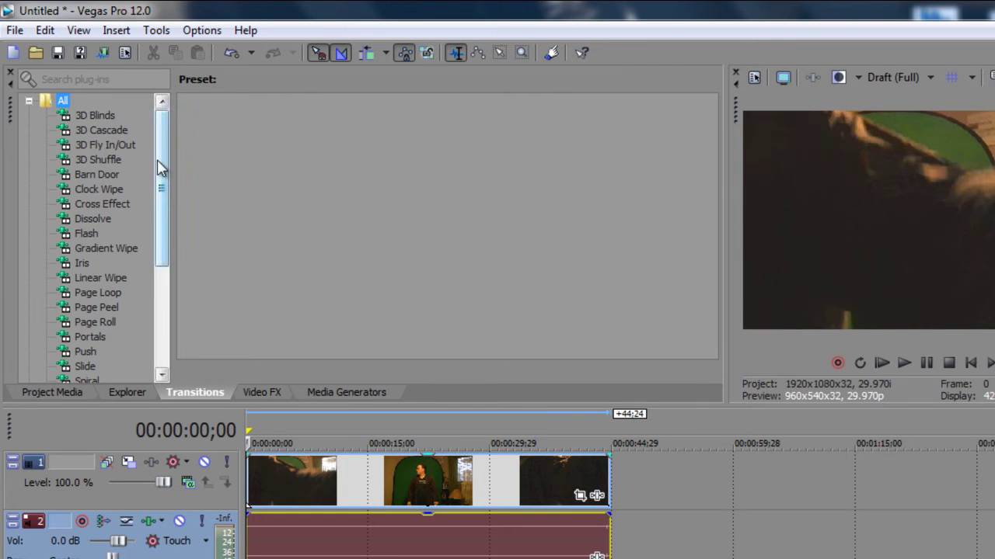
drag(156, 166, 187, 120)
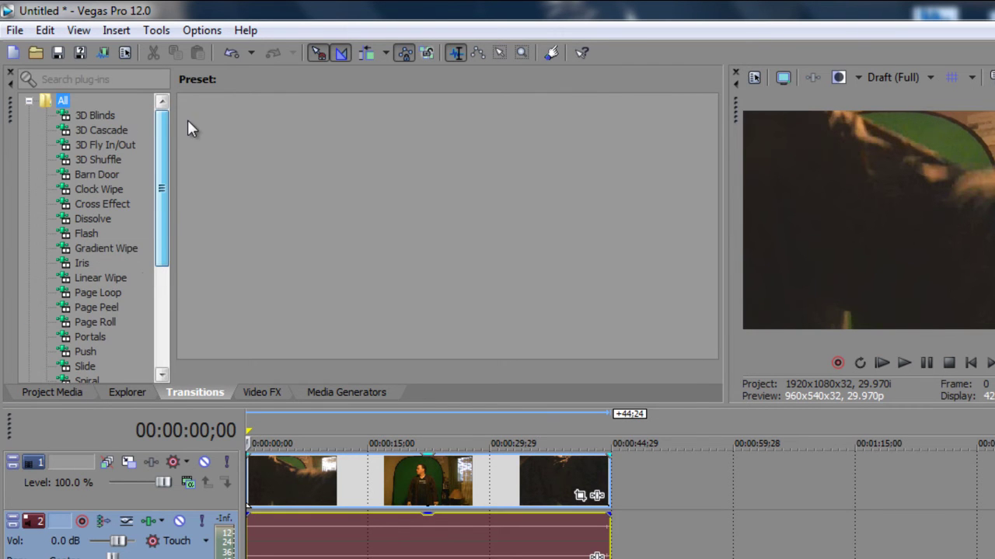
Step: In Video FX, preview Black and White, Bump Map, Radial Blur, Saturation Adjust, Soft Contrast and Sepia presets
click(265, 393)
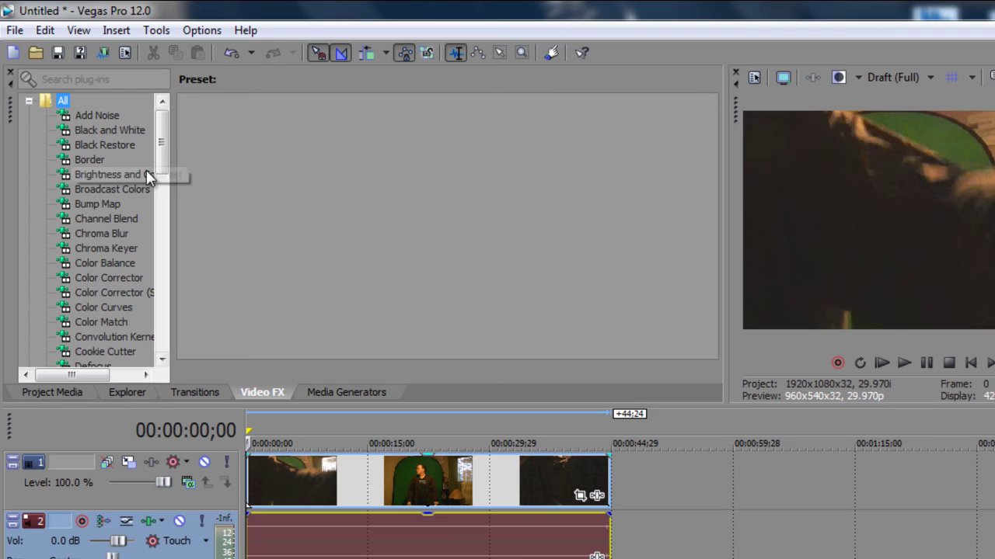
click(103, 131)
click(98, 204)
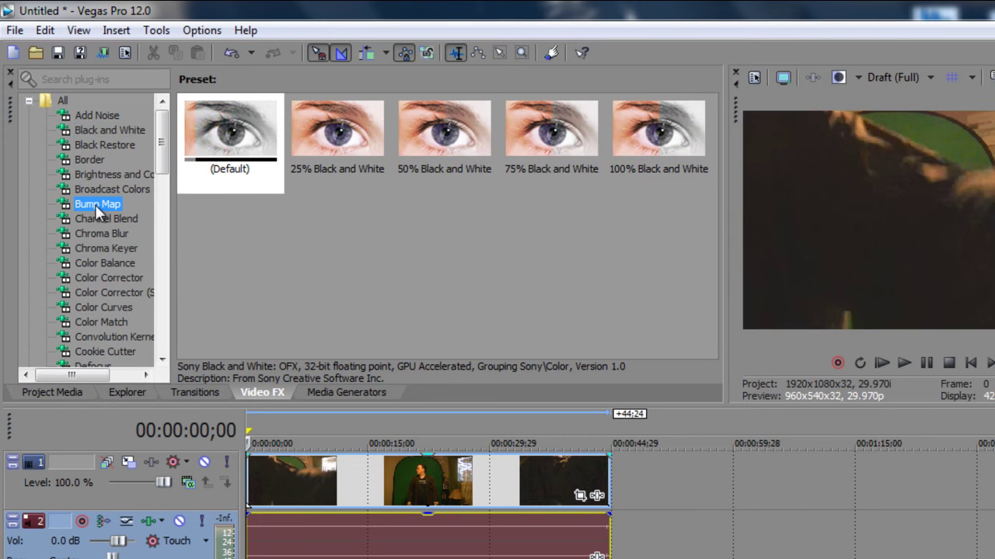
drag(155, 149, 155, 268)
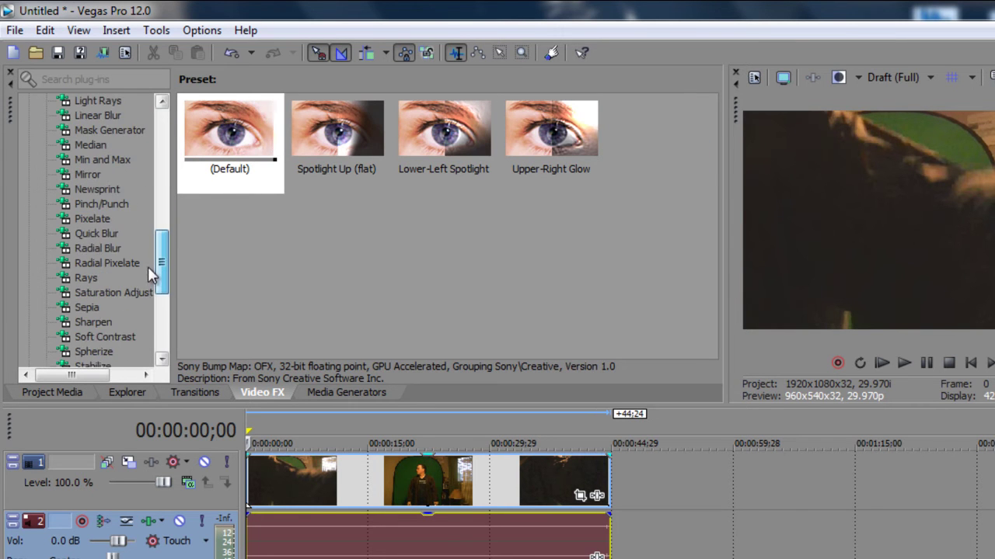
click(98, 248)
click(105, 292)
click(91, 337)
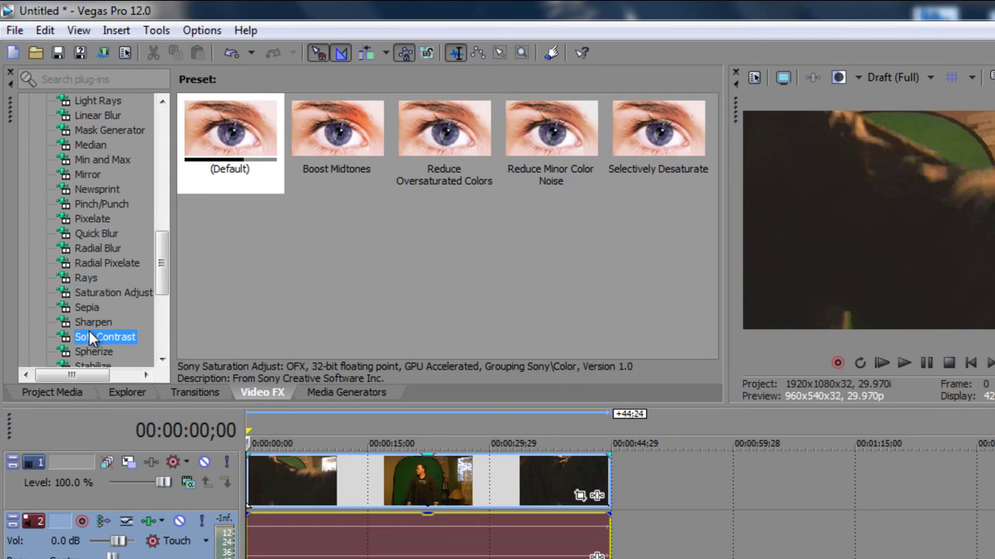
click(84, 308)
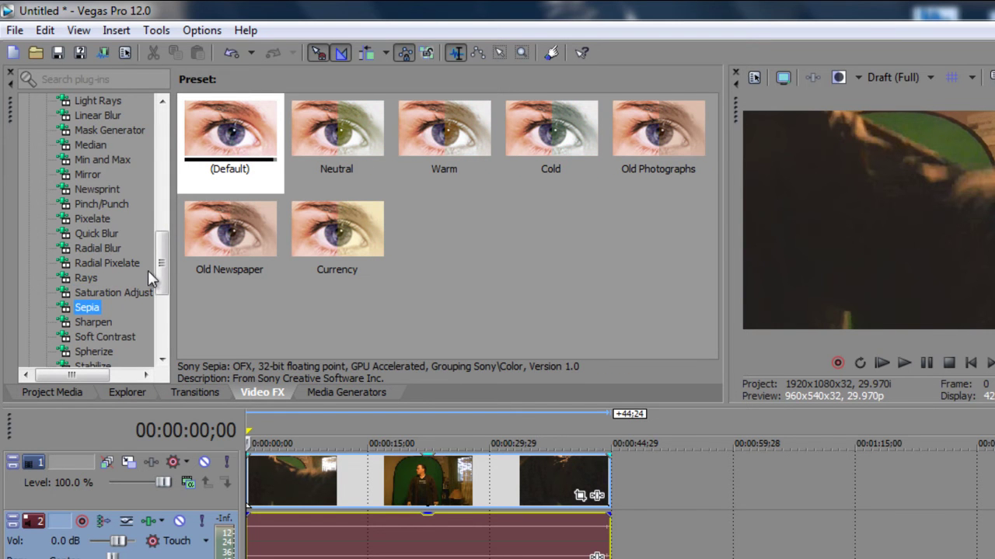
drag(158, 268, 162, 316)
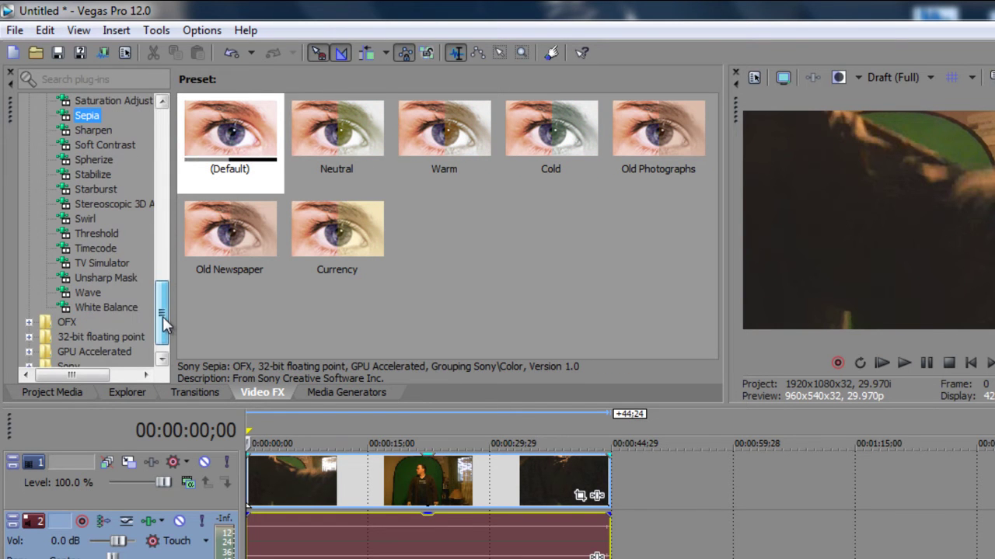
Step: Preview the White Balance, Wave, Unsharp Mask, Threshold and Spherize presets
click(103, 308)
click(88, 293)
click(101, 277)
click(93, 234)
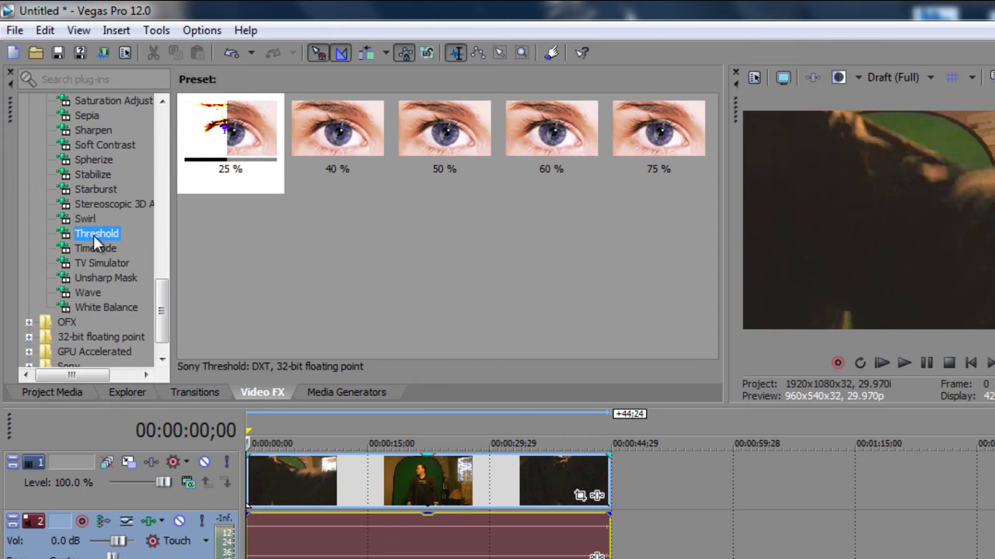
click(95, 160)
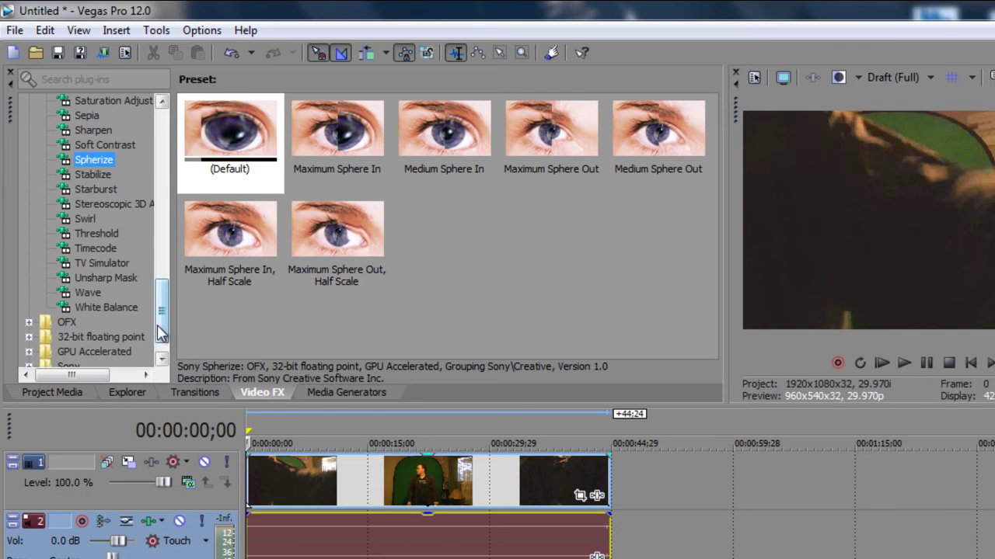
drag(155, 330, 164, 142)
Step: Collapse the All folder, preview Add Noise inside GPU Accelerated, then collapse GPU Accelerated
click(29, 101)
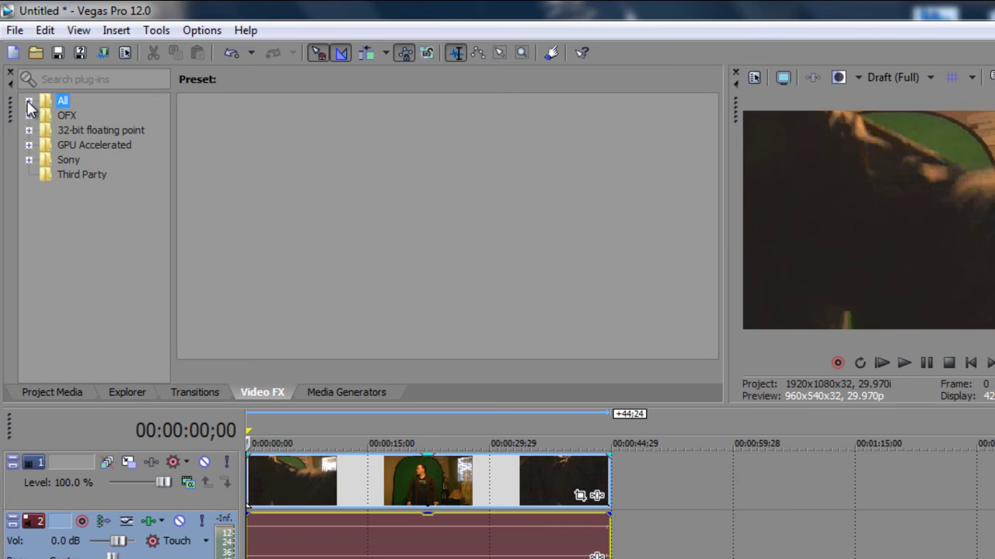
click(73, 148)
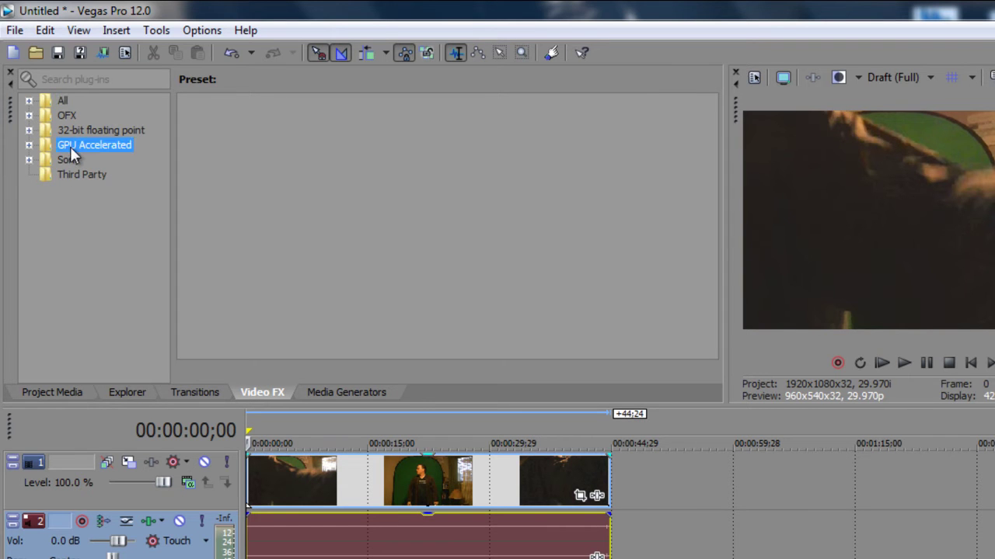
click(29, 145)
click(98, 115)
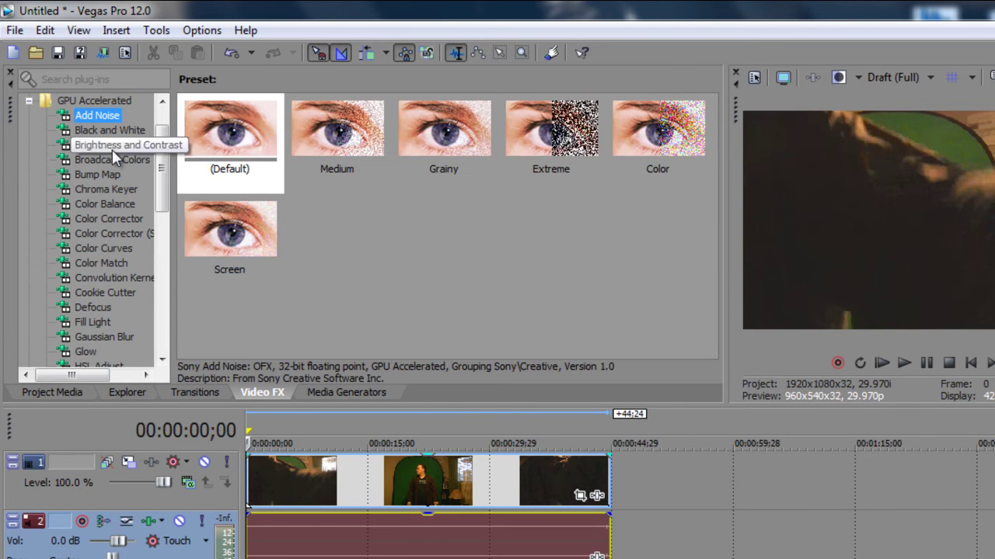
click(28, 101)
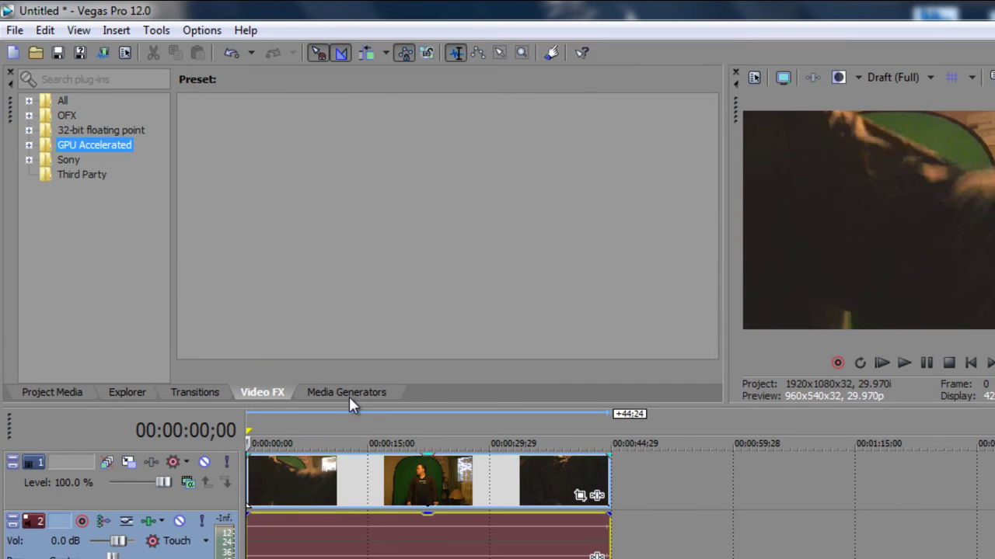
Step: Insert Sony Titles & Text media at 00:00:50;05 on the empty timeline after the clips
click(655, 489)
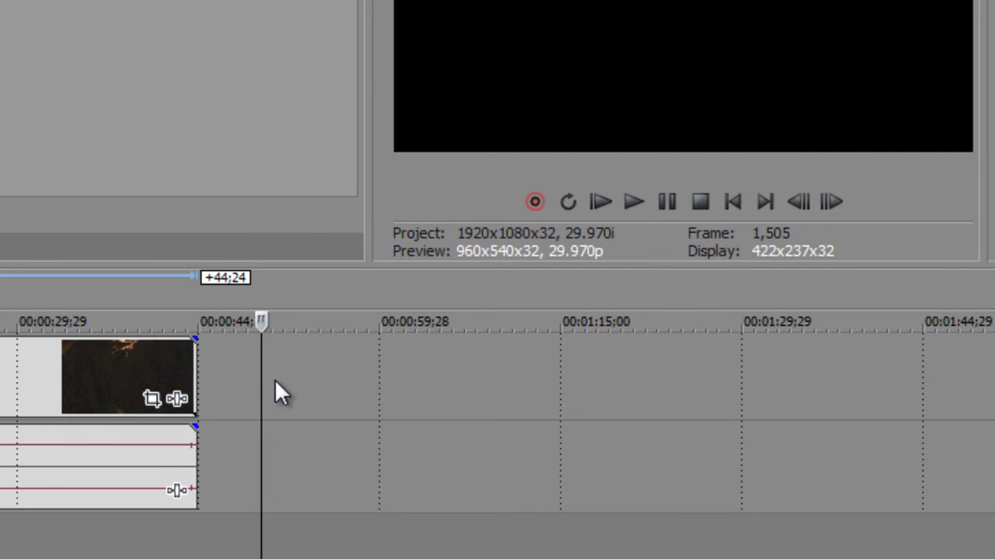
right_click(276, 381)
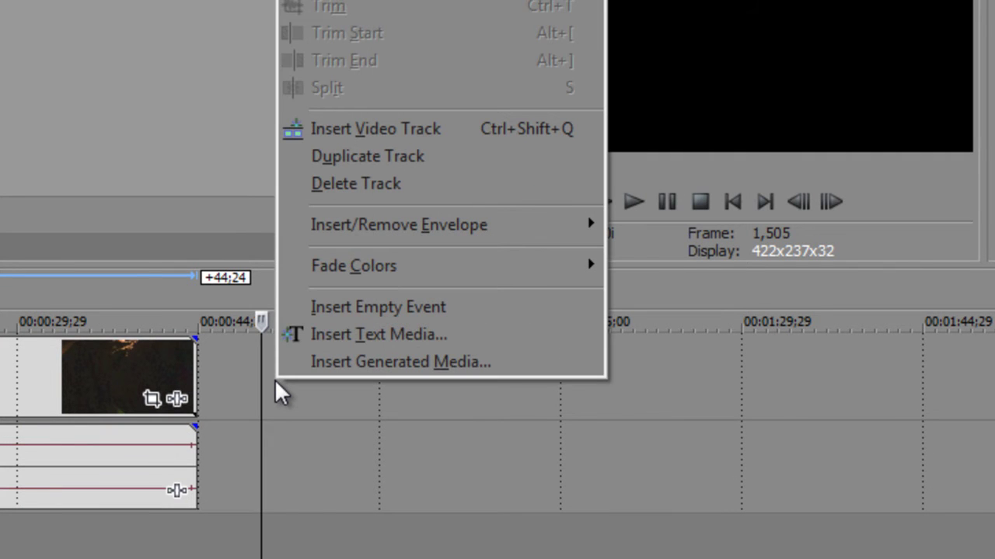
click(340, 335)
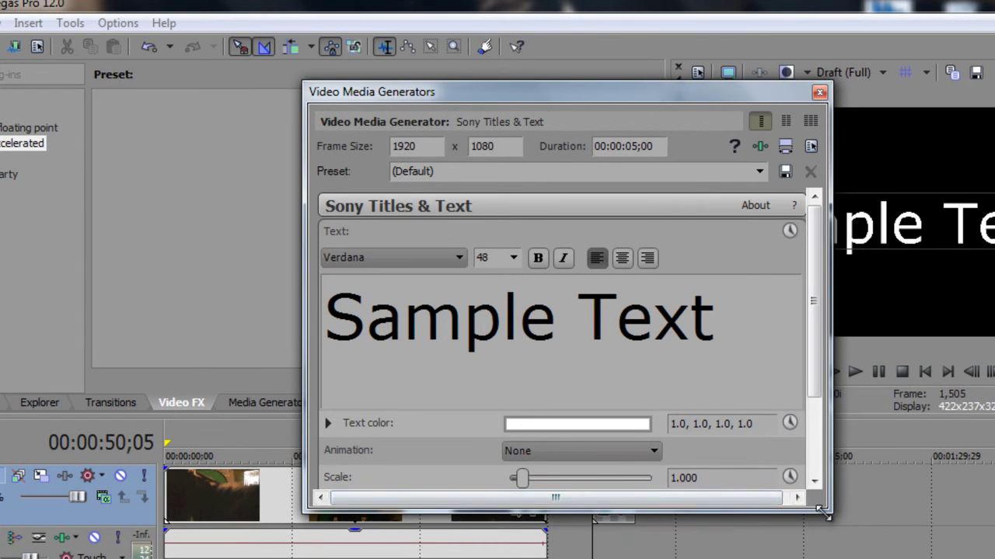
Step: Resize and reposition the Video Media Generators dialog so all title settings are visible
drag(822, 512, 973, 556)
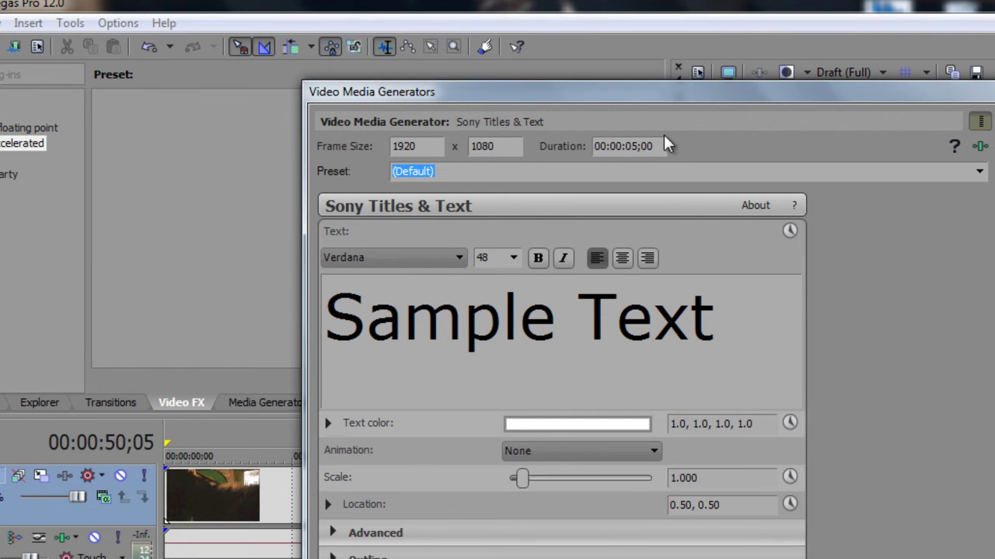
drag(695, 98, 597, 132)
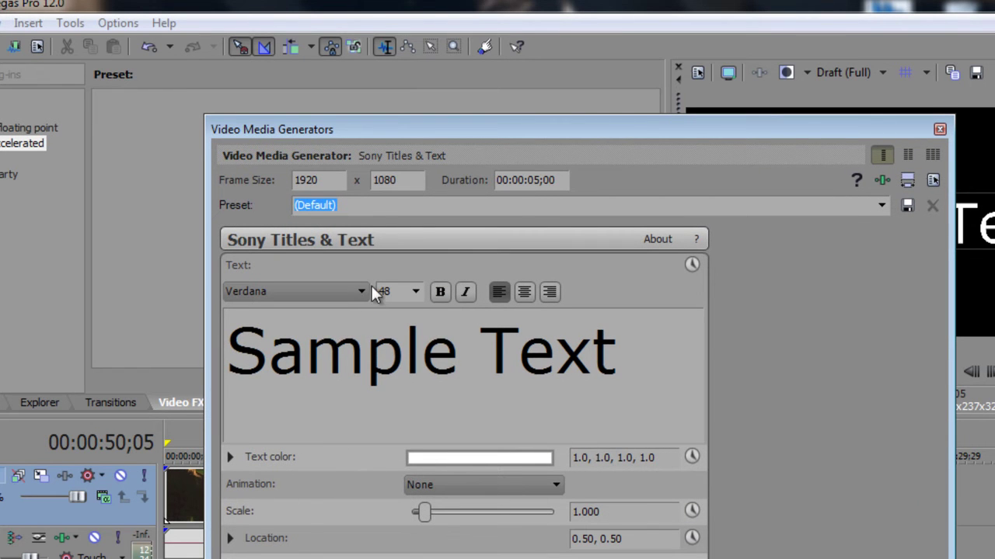
Step: Select all the Sample Text and set its font to Times New Roman
drag(614, 362, 225, 356)
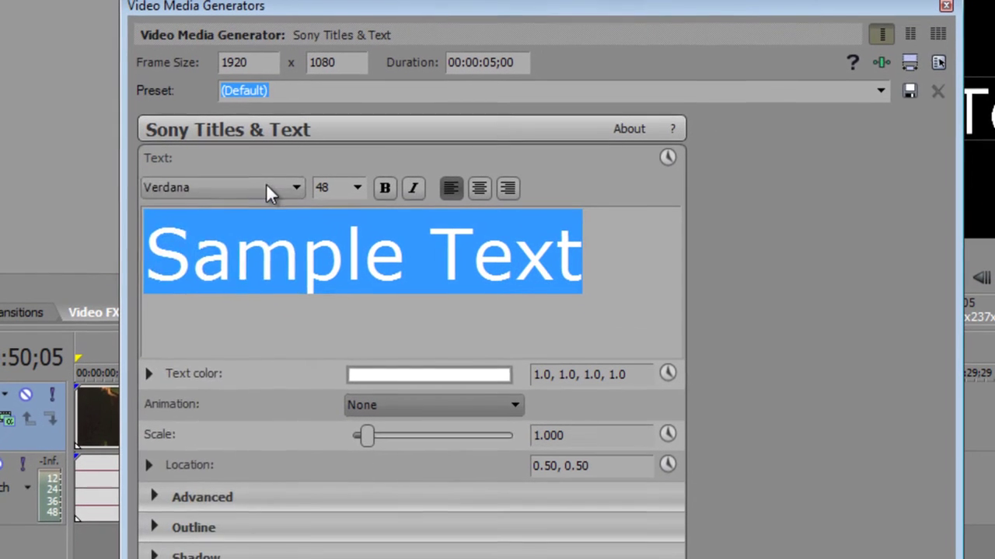
click(334, 292)
click(221, 335)
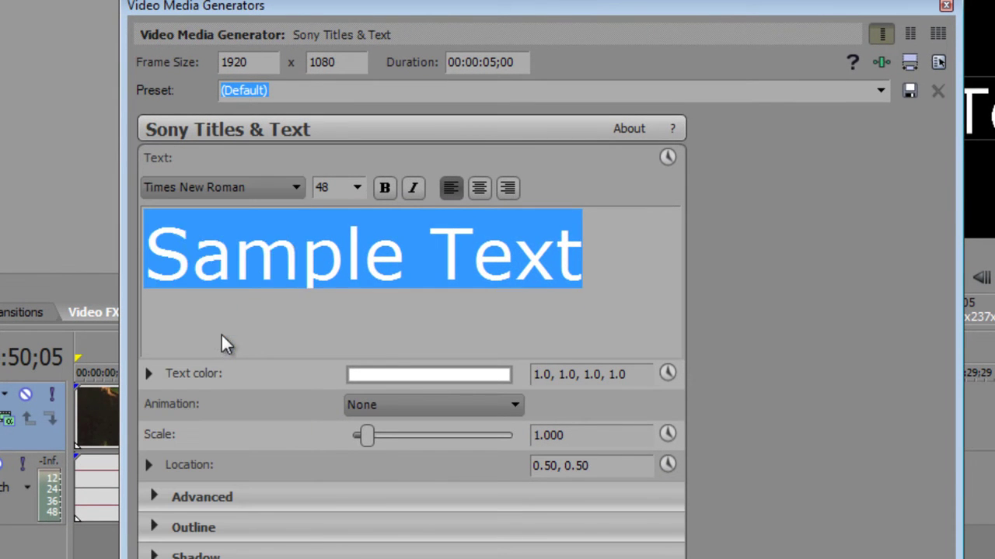
drag(734, 2, 436, 45)
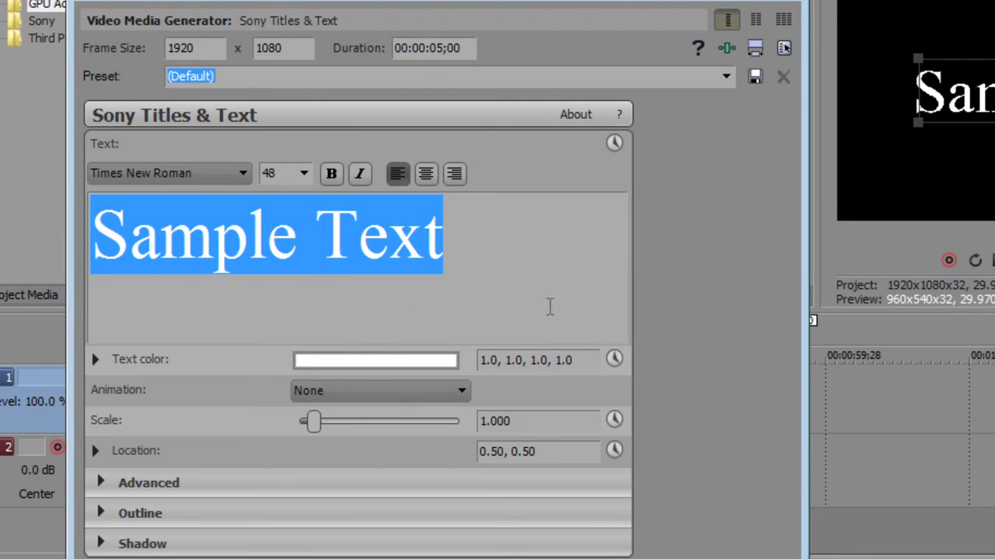
Step: Try pink, orange, magenta and red, then settle the text colour on yellow (1.0, 0.92, 0.11, 1.0)
click(361, 361)
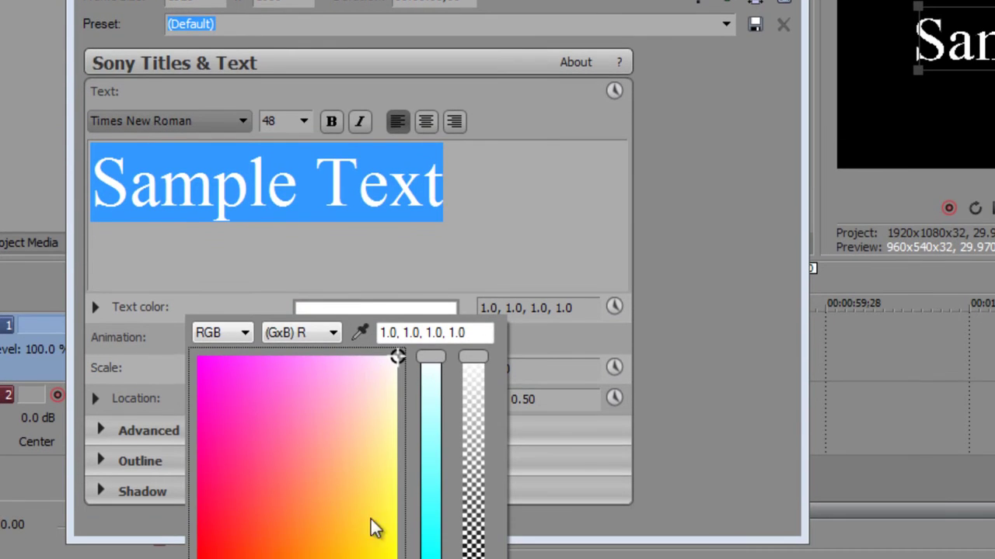
click(315, 426)
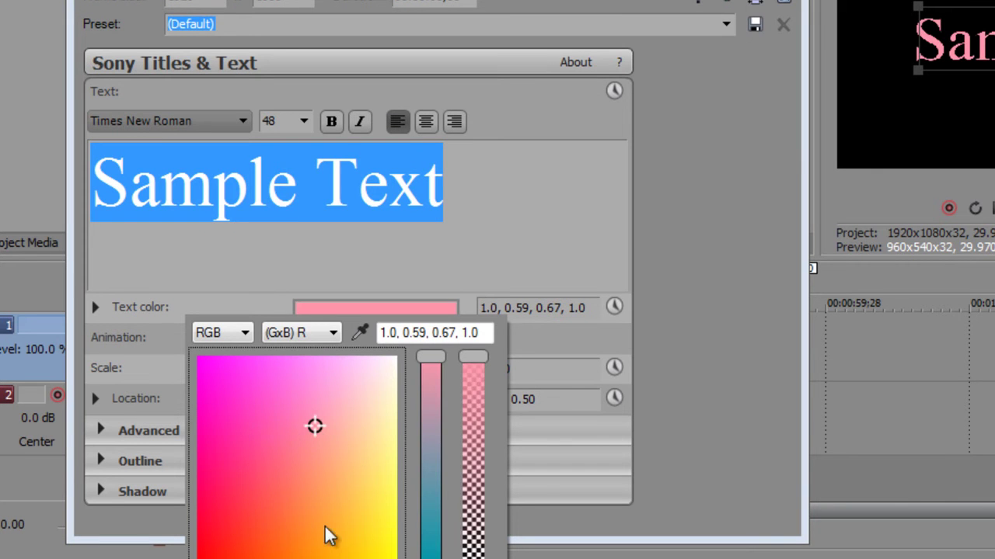
click(352, 530)
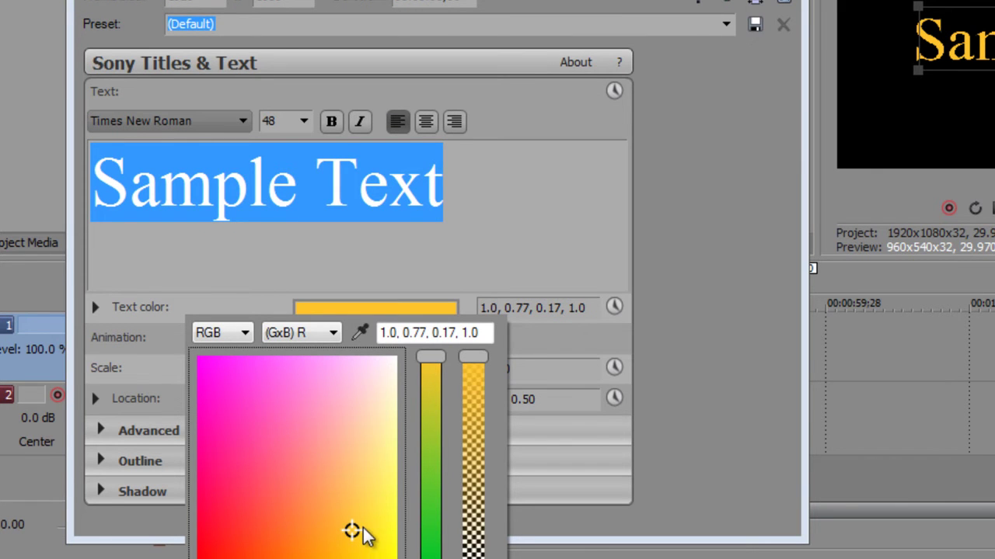
click(211, 441)
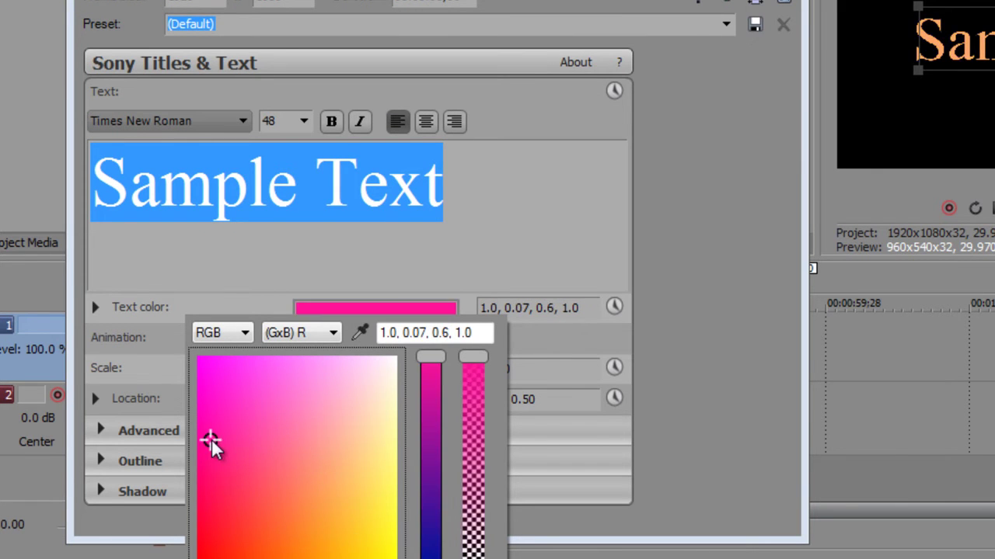
click(261, 504)
click(381, 543)
click(775, 261)
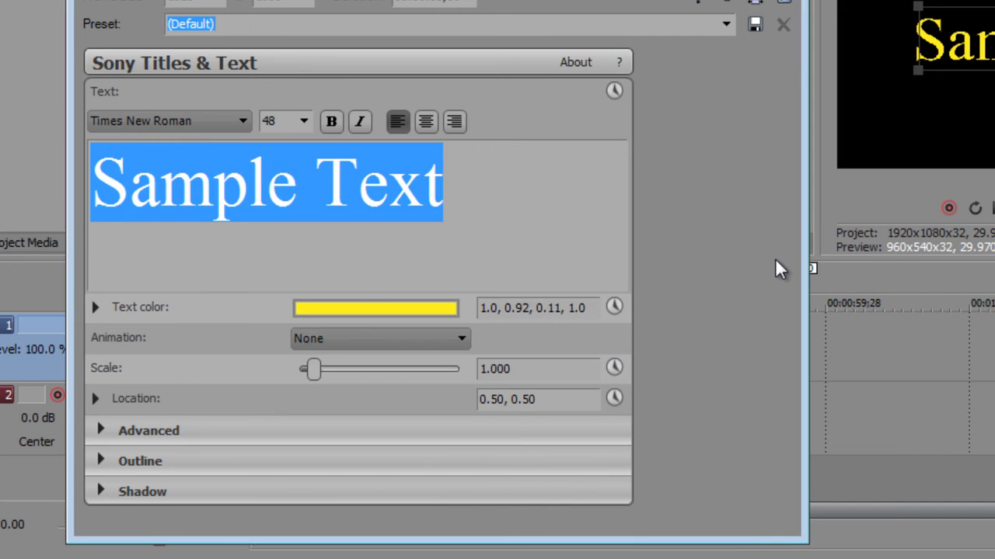
click(460, 337)
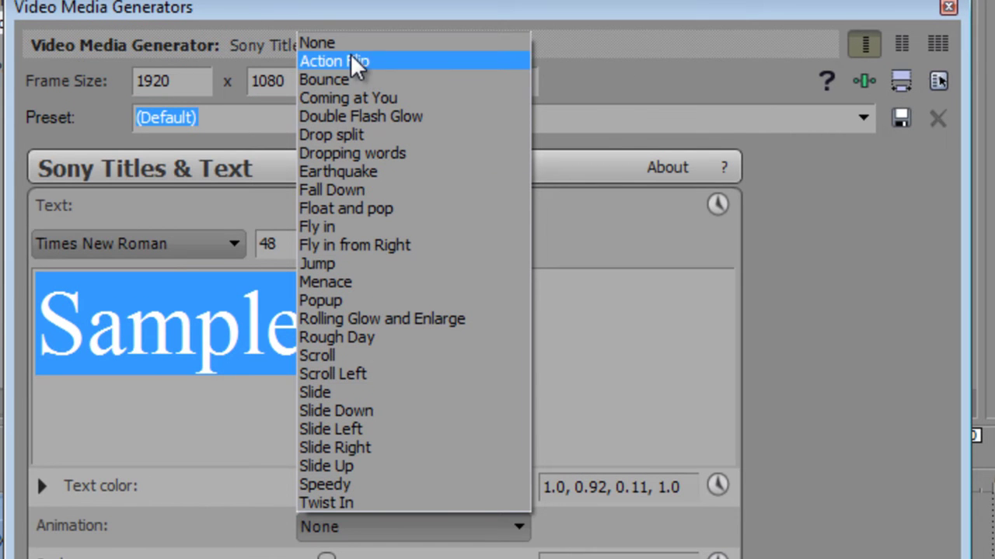
Step: Apply the Action Flip animation, then play and stop the text clip to watch the flip
click(356, 62)
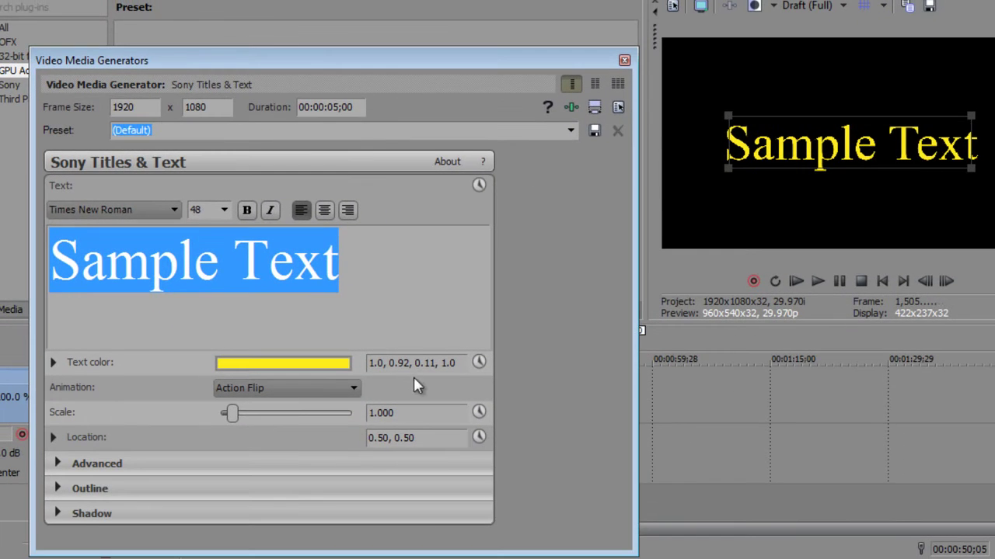
click(883, 282)
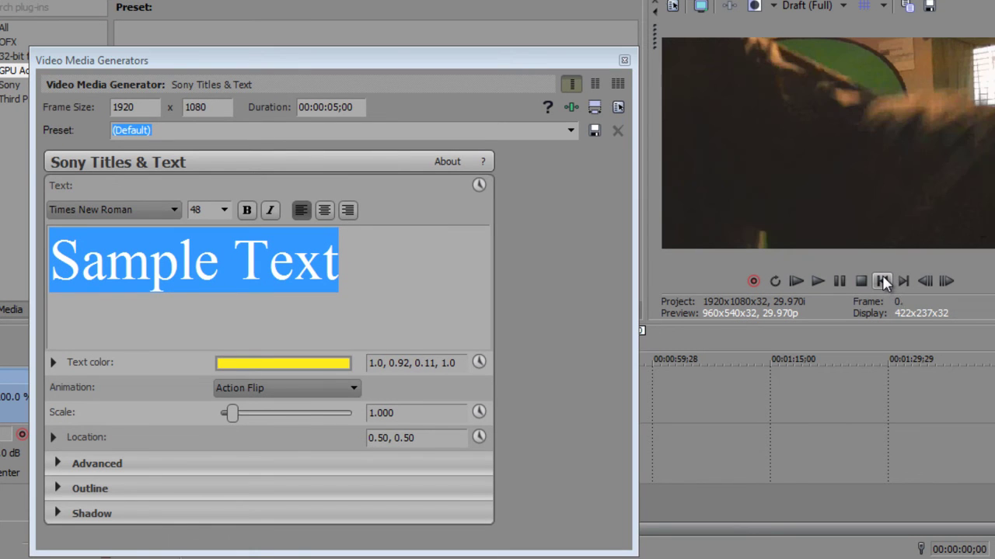
drag(546, 62, 357, 88)
click(534, 459)
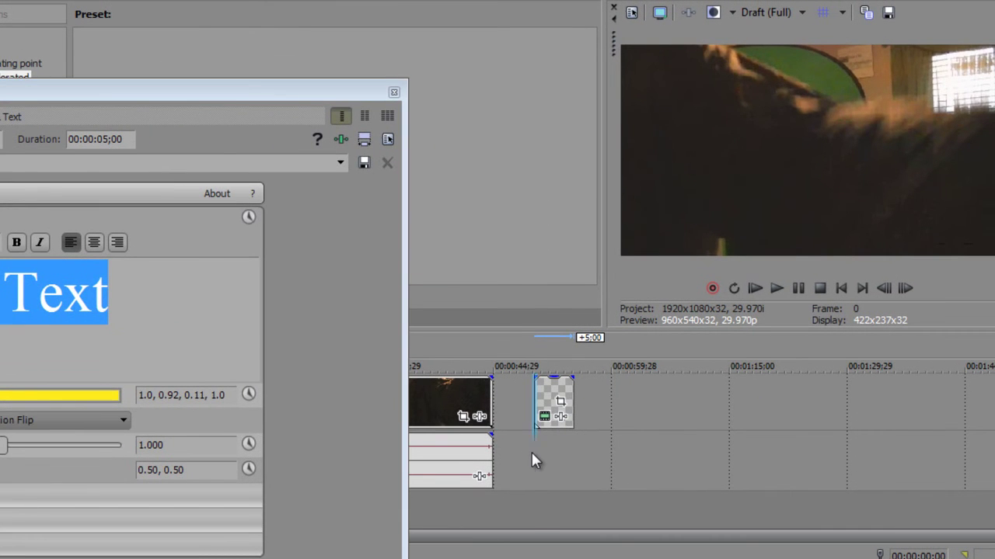
drag(233, 94, 336, 74)
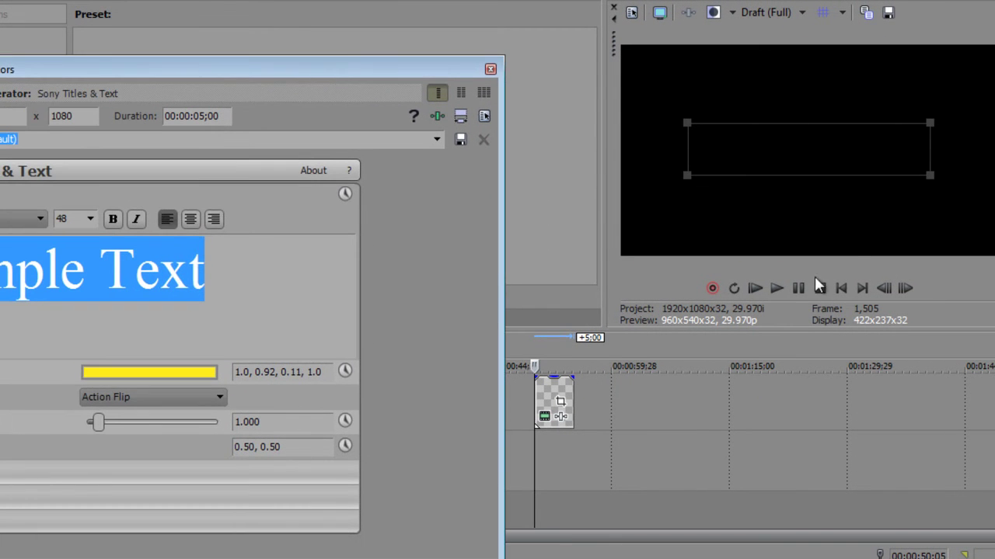
click(775, 288)
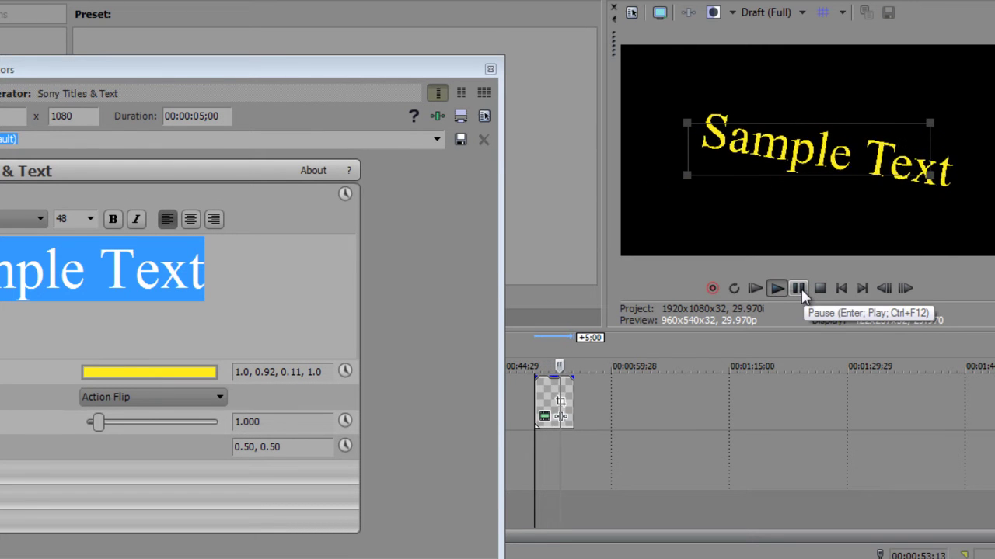
click(801, 292)
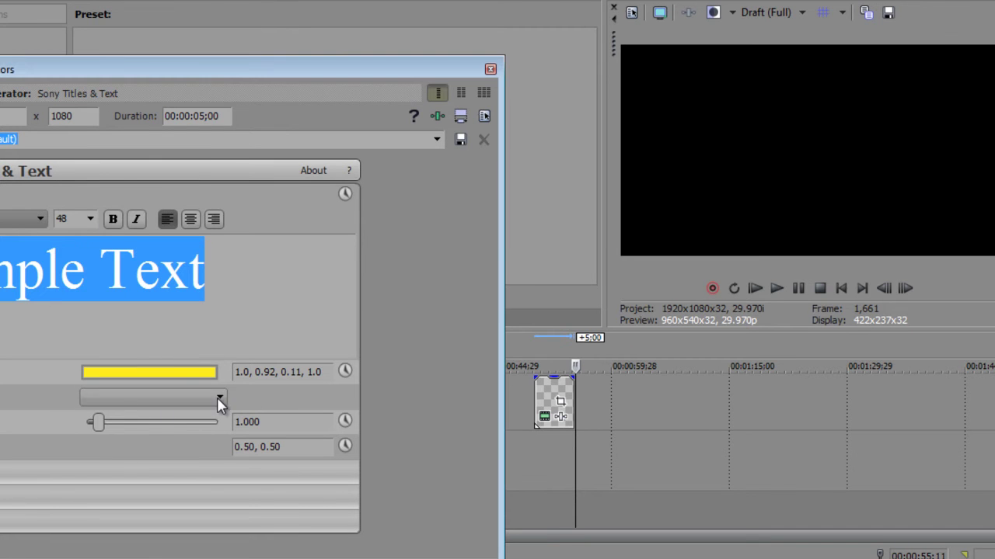
Step: Switch the title animation to Rolling Glow and Enlarge and preview it from the clip start
click(219, 397)
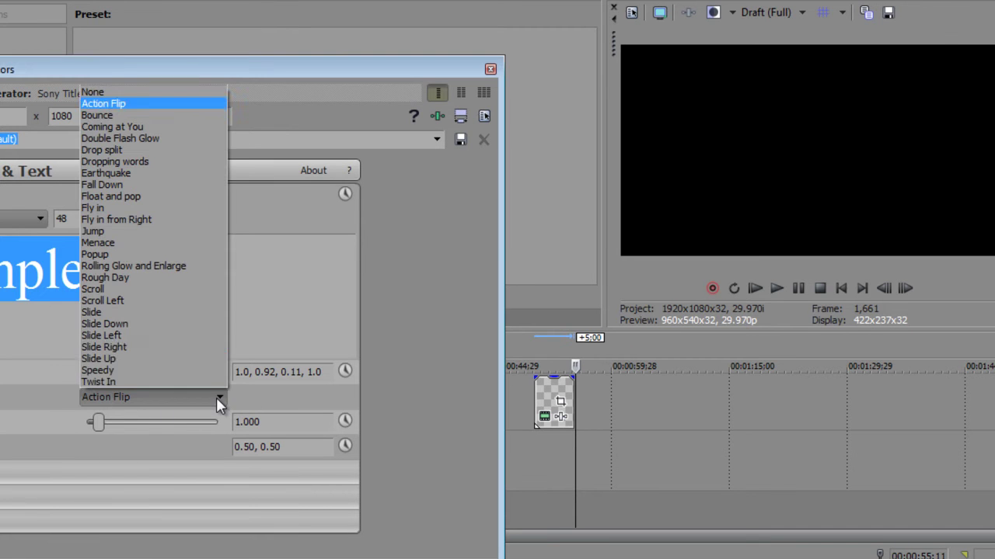
click(134, 266)
click(534, 443)
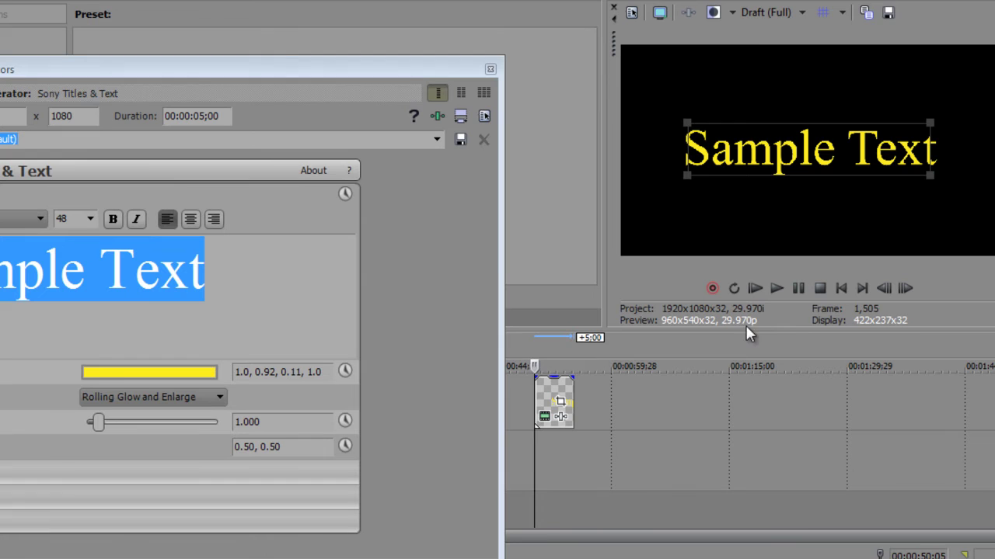
click(776, 288)
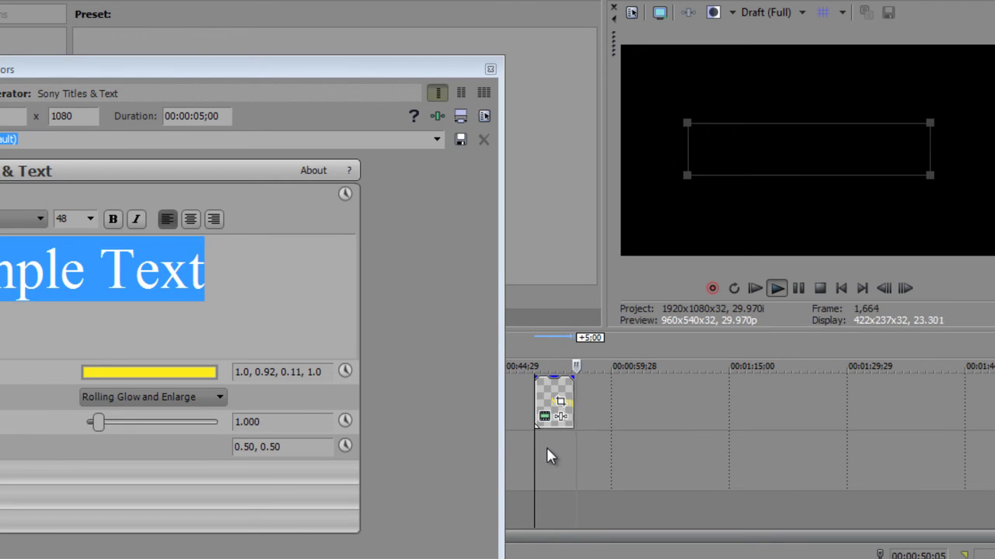
click(796, 291)
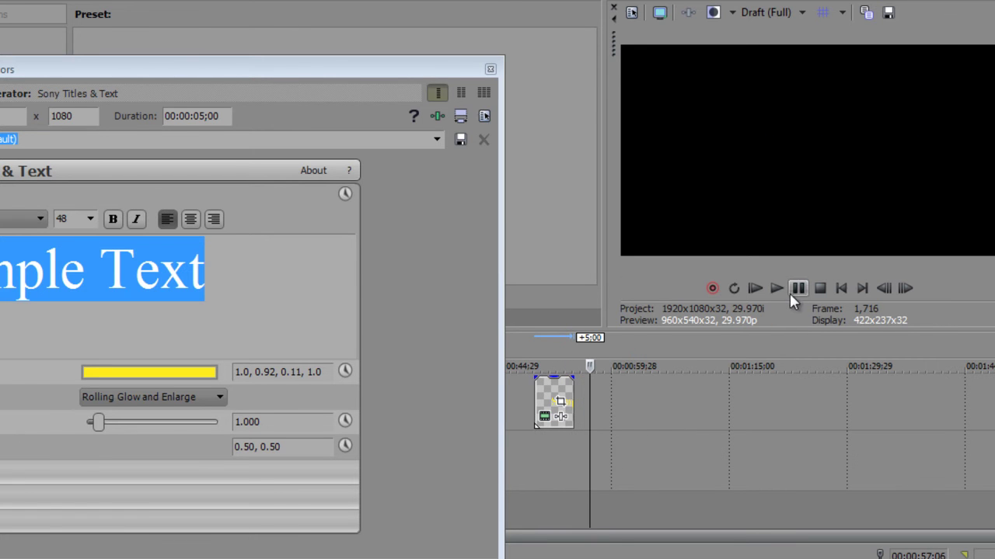
Step: Change the title animation to Menace and play it back from the event start
click(209, 397)
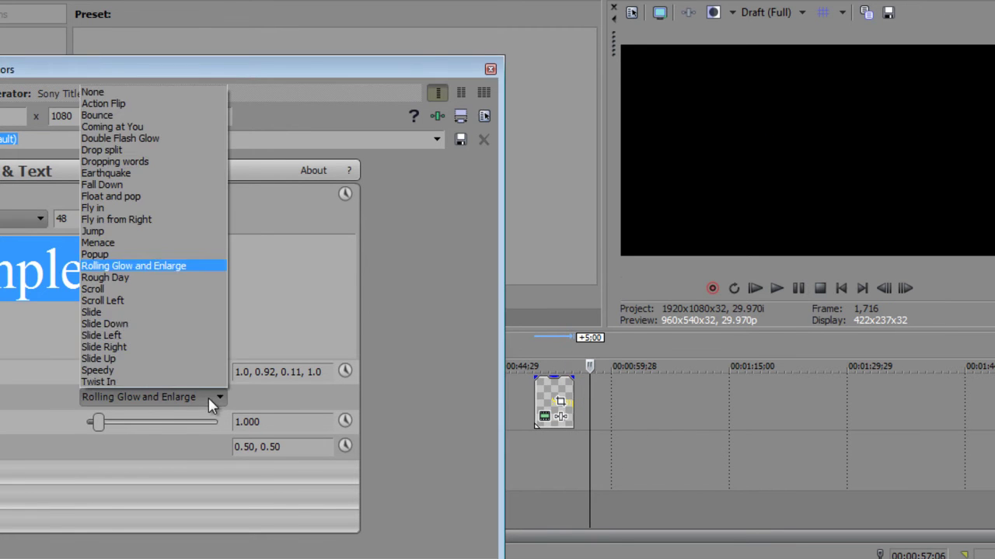
click(113, 241)
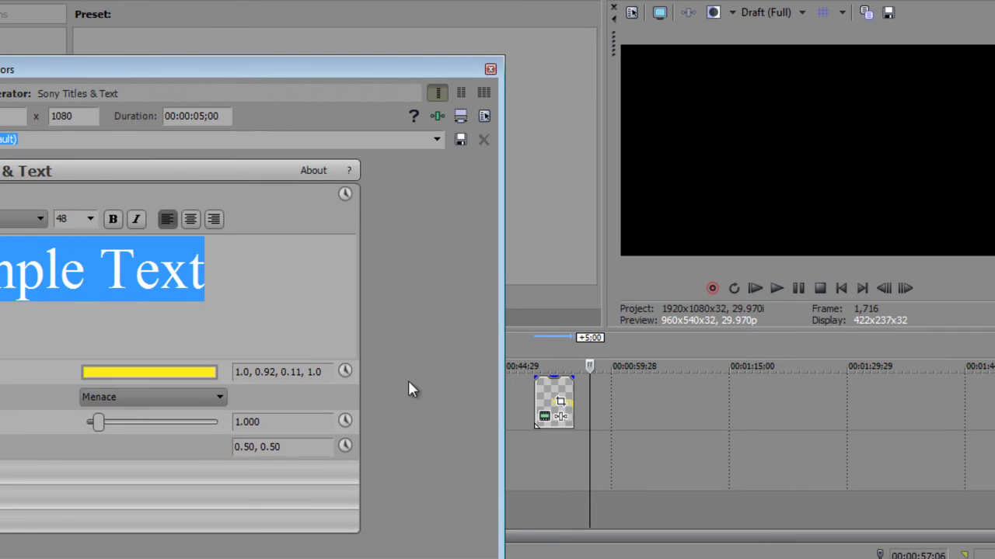
click(537, 445)
click(776, 288)
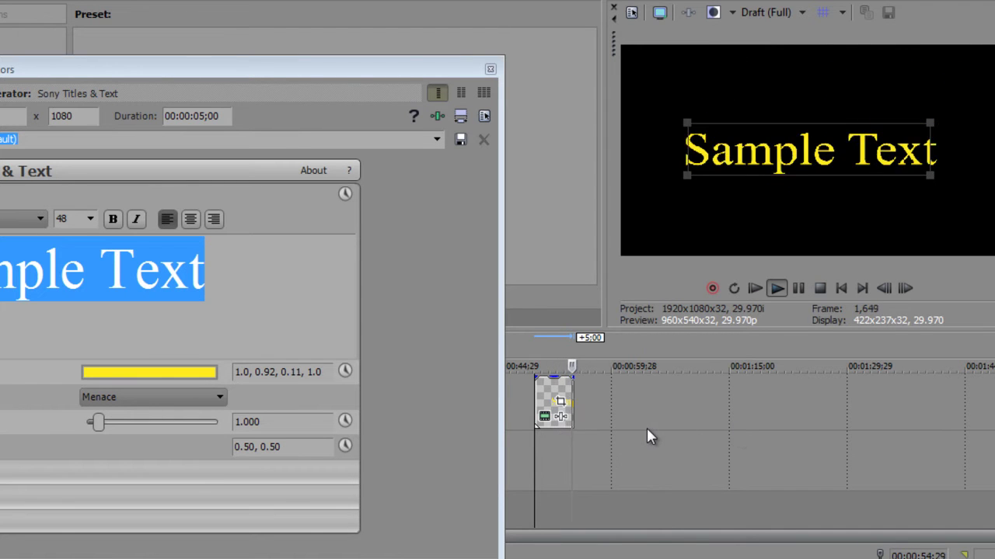
click(797, 289)
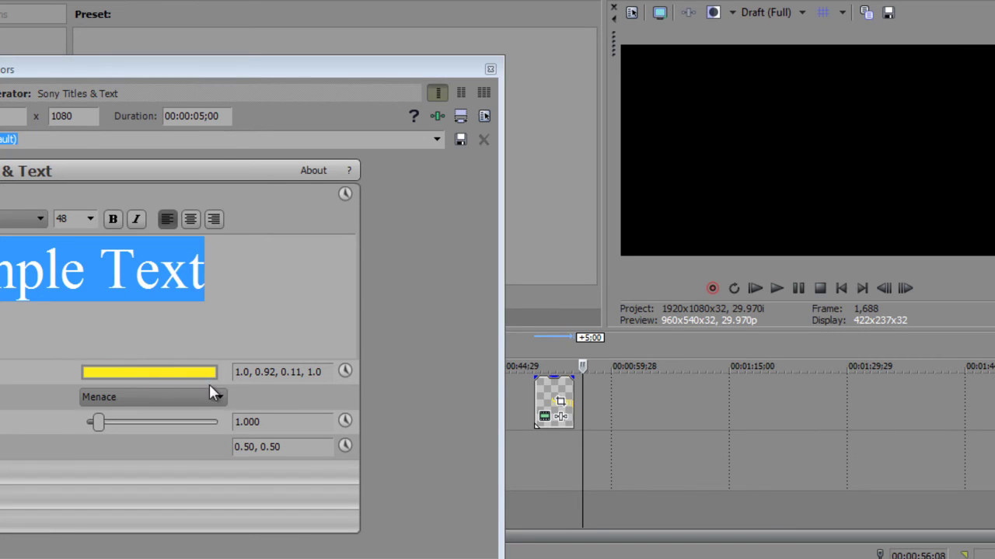
Step: Choose the Earthquake animation and play it back from the title's start
click(210, 388)
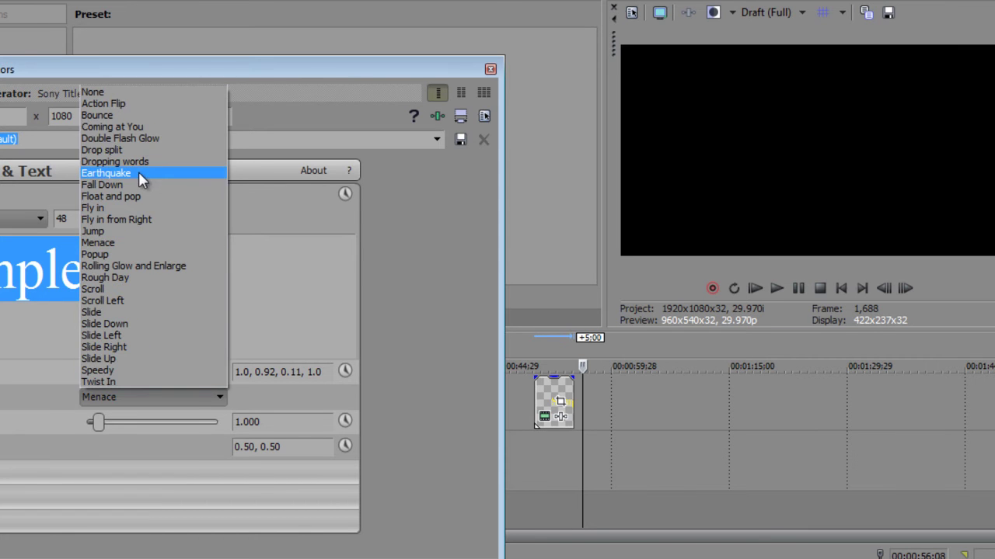
click(141, 178)
click(535, 445)
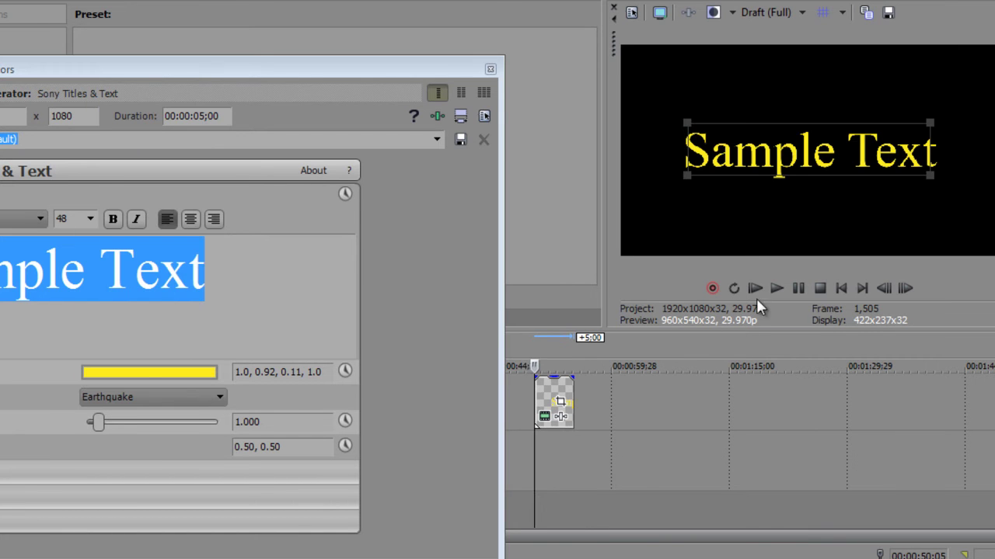
click(777, 288)
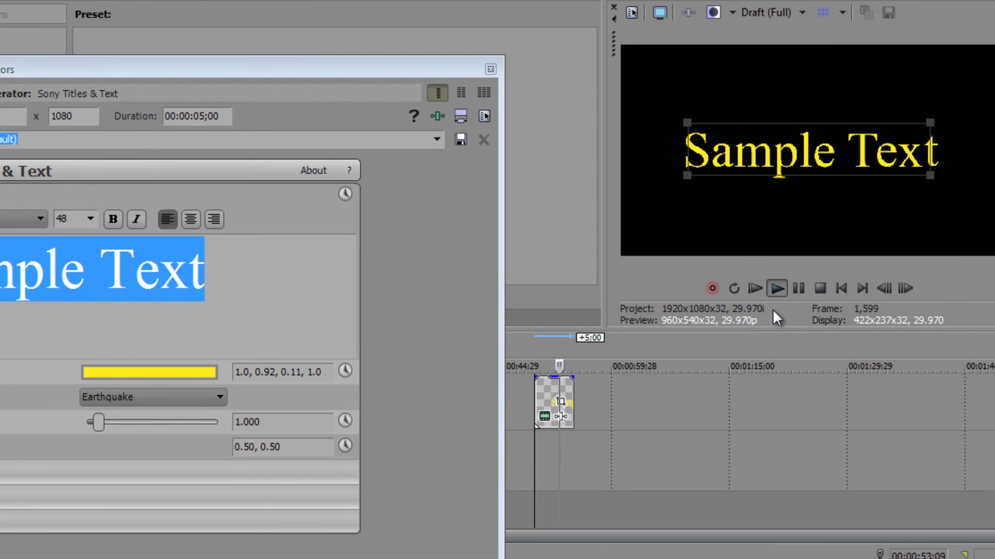
click(798, 289)
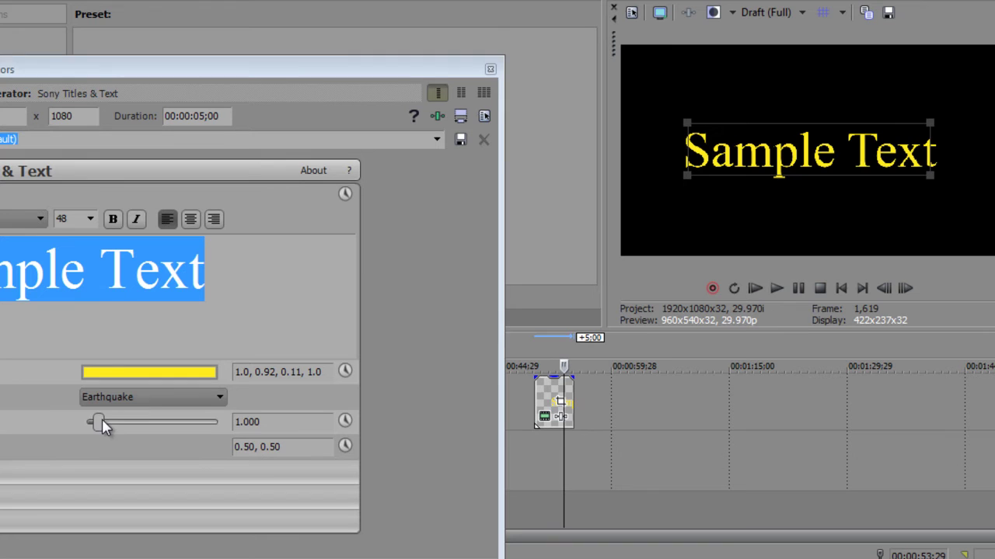
Step: Scale the title text to 0.908 and move it to location 0.66, 0.85
mouse_move(102, 418)
mouse_down()
mouse_move(174, 420)
mouse_move(89, 423)
mouse_up()
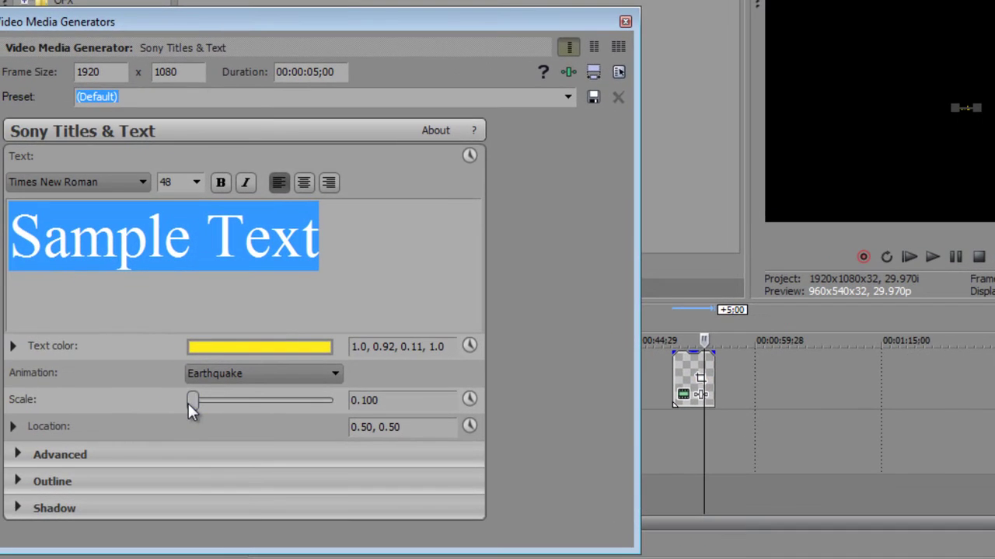
drag(202, 402, 208, 400)
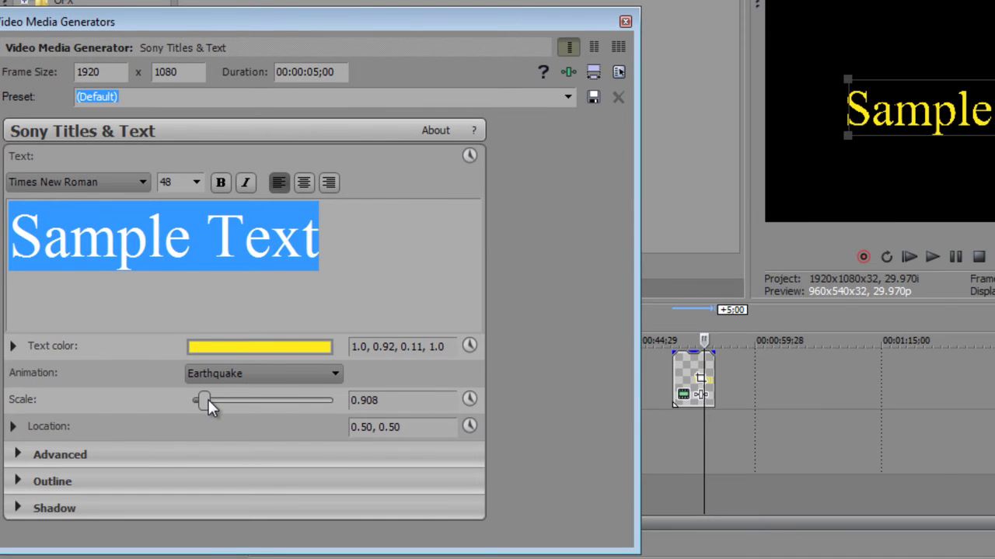
click(12, 427)
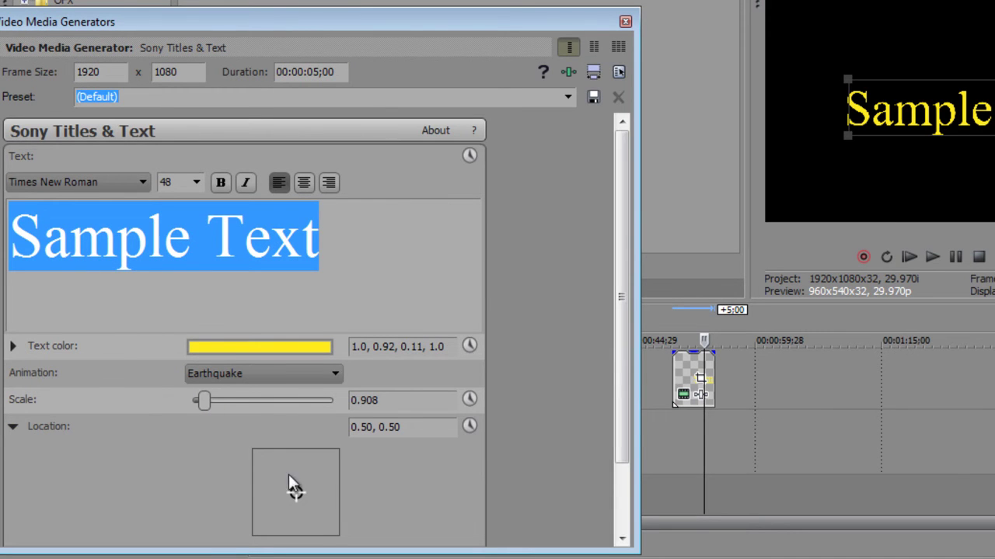
drag(292, 494, 310, 461)
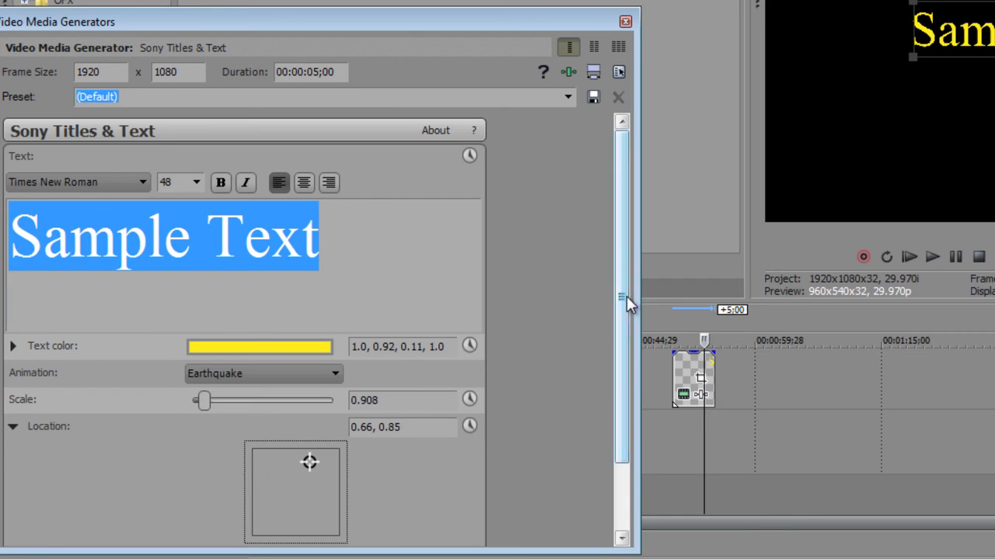
Step: Set a cyan background (0.0, 0.96, 0.91, 0.0) and recentre the text at 0.34, 0.51
drag(626, 296, 606, 358)
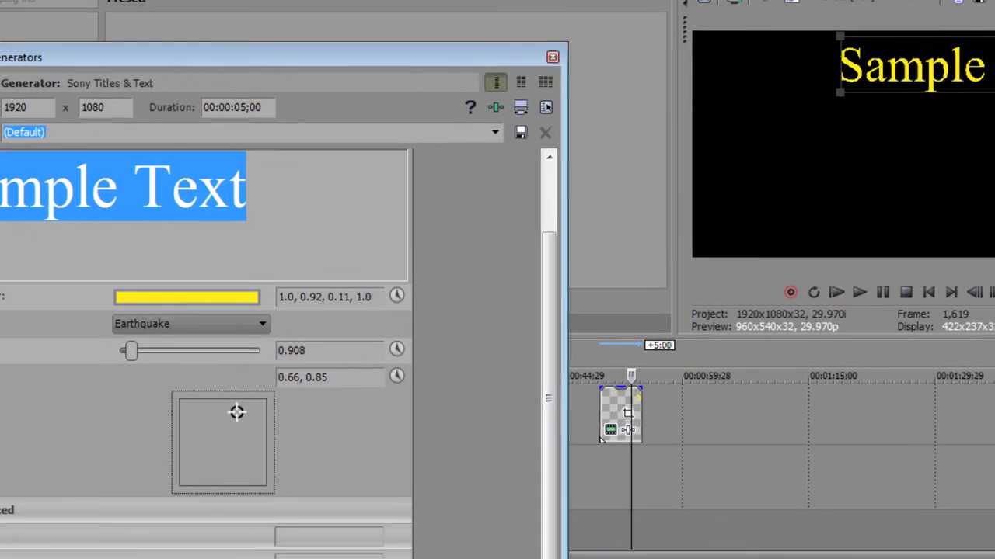
click(23, 475)
click(349, 407)
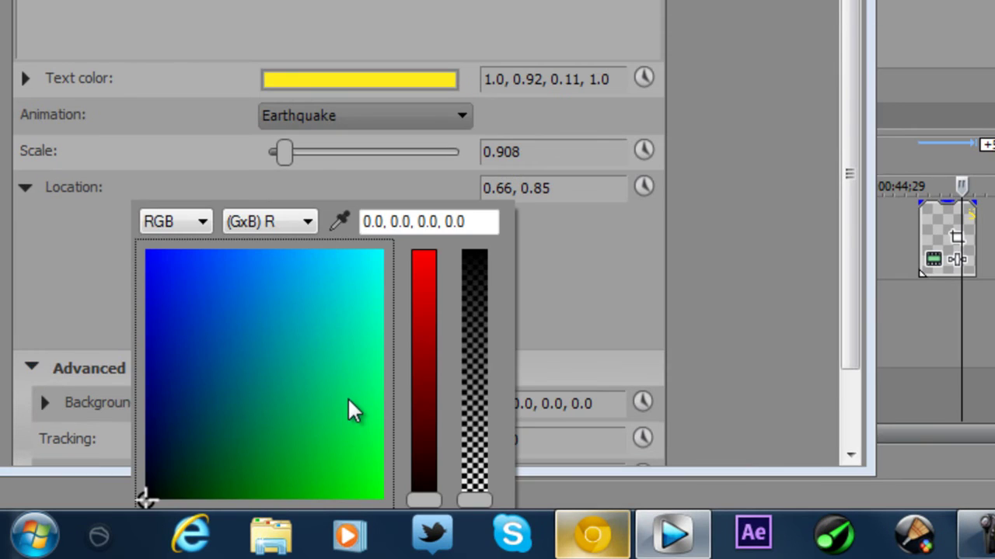
click(374, 273)
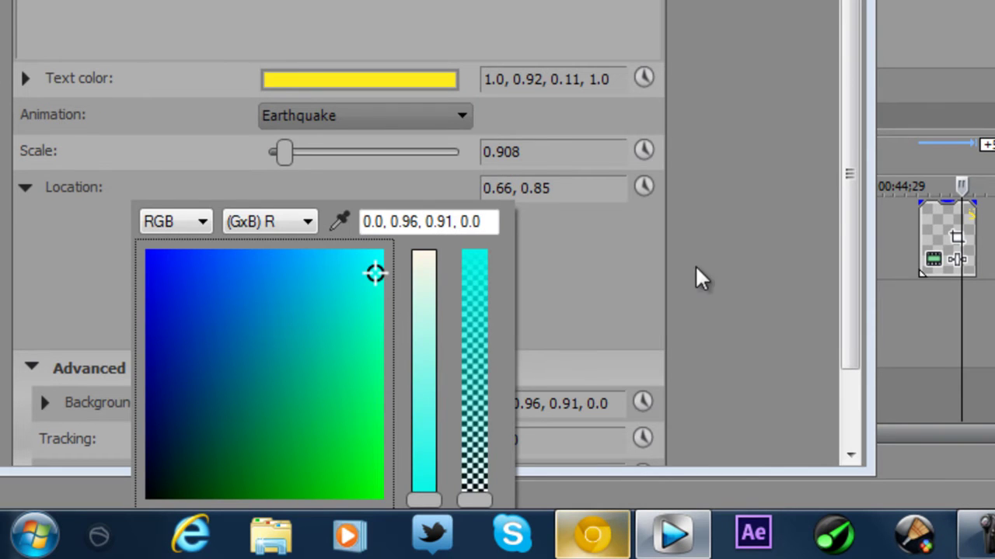
click(848, 264)
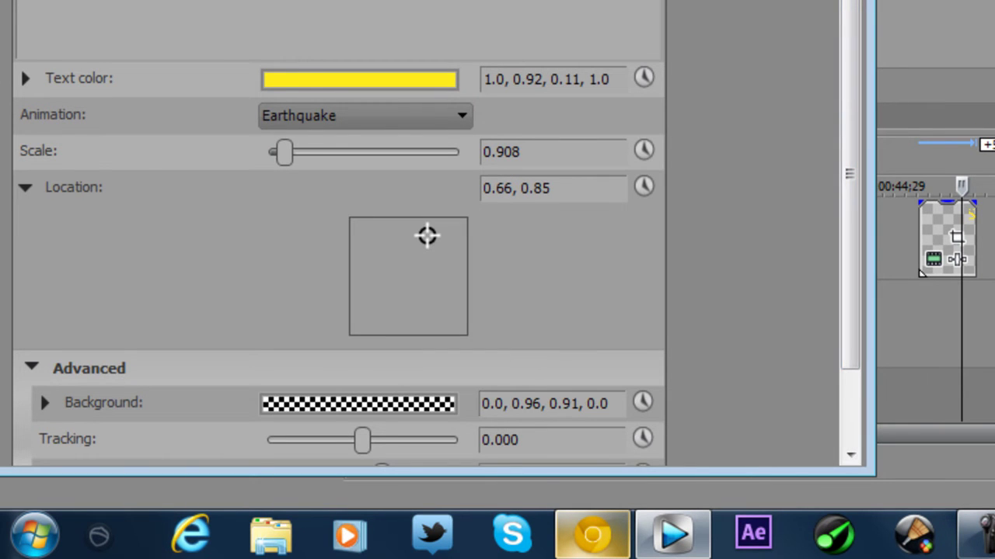
click(387, 281)
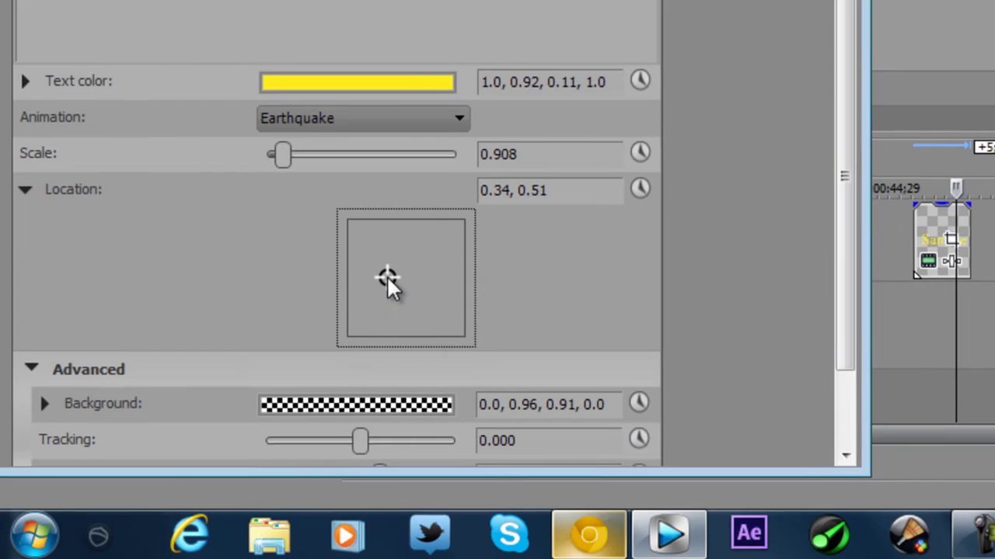
Step: Set the title's letter tracking to -0.102
drag(697, 401, 650, 541)
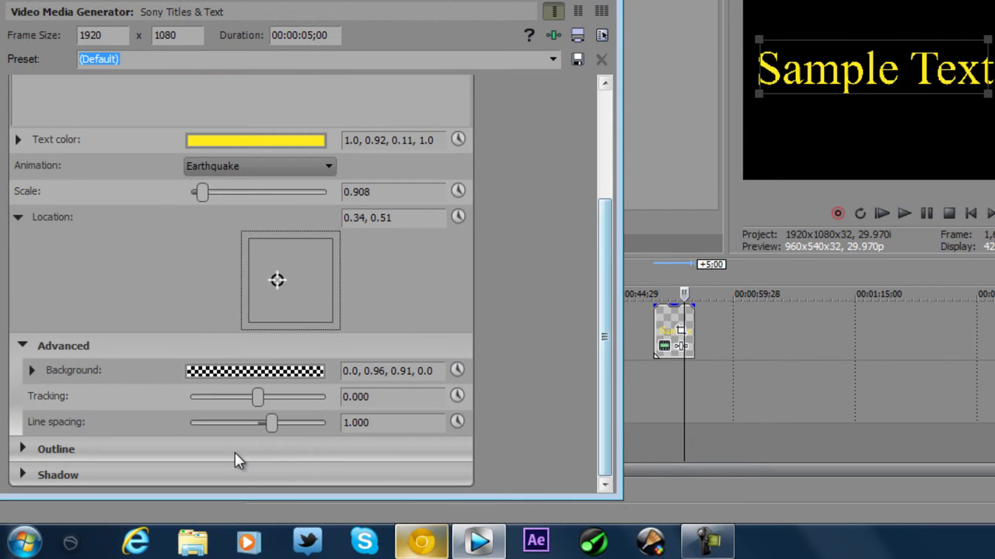
drag(249, 397, 287, 398)
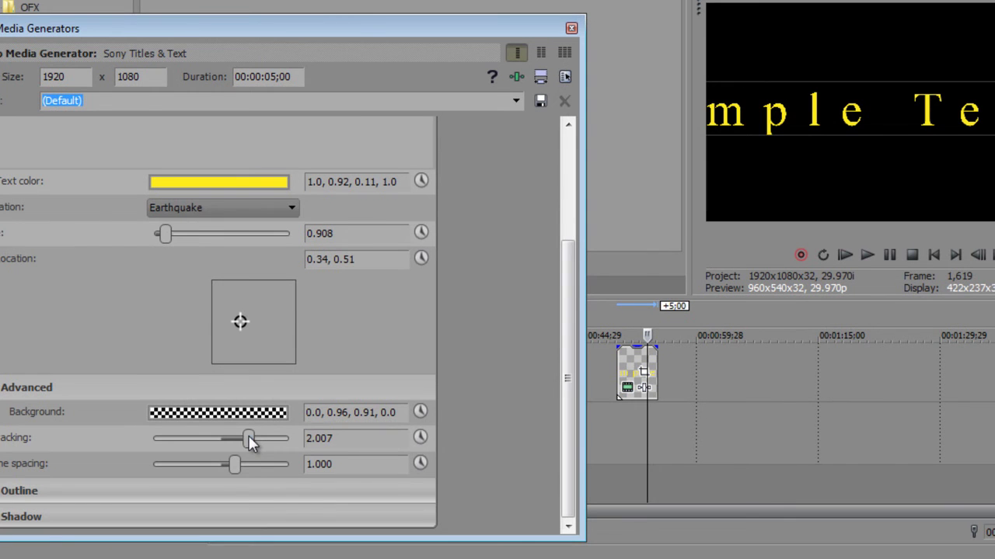
drag(250, 440, 220, 441)
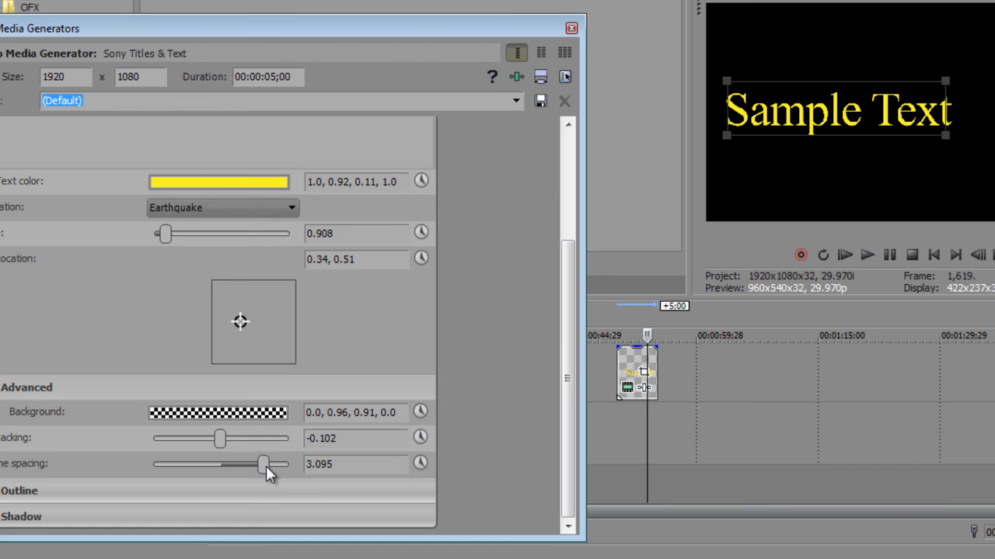
drag(265, 474, 231, 470)
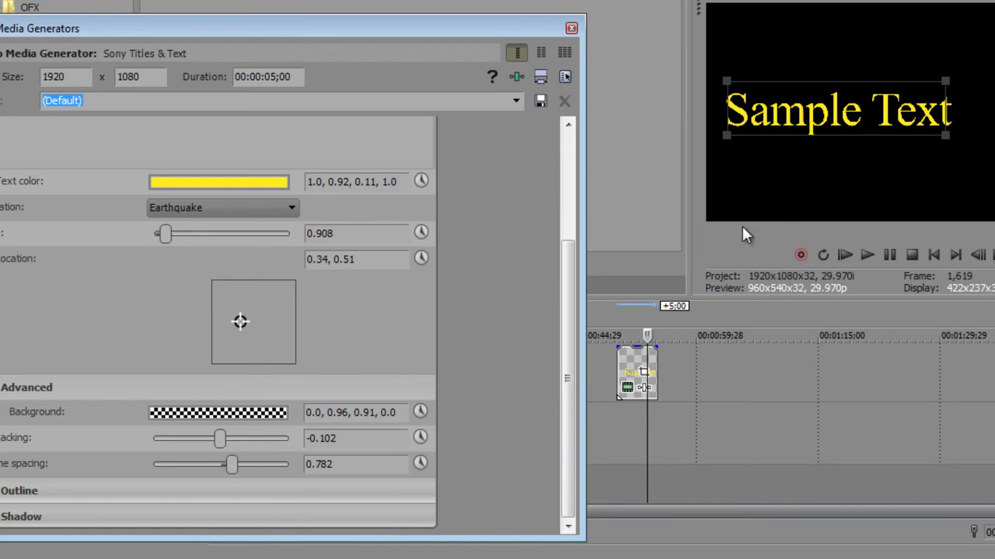
Step: Add a second line 'frogs' under Sample Text and set line spacing to 1.327
scroll(558, 307, up, 3)
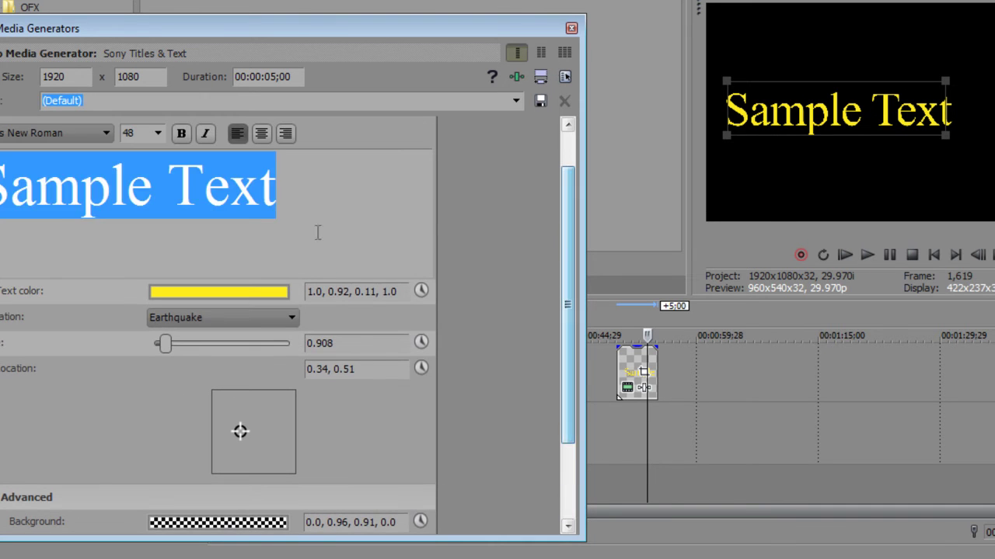
click(281, 209)
key(Return)
text(frgs)
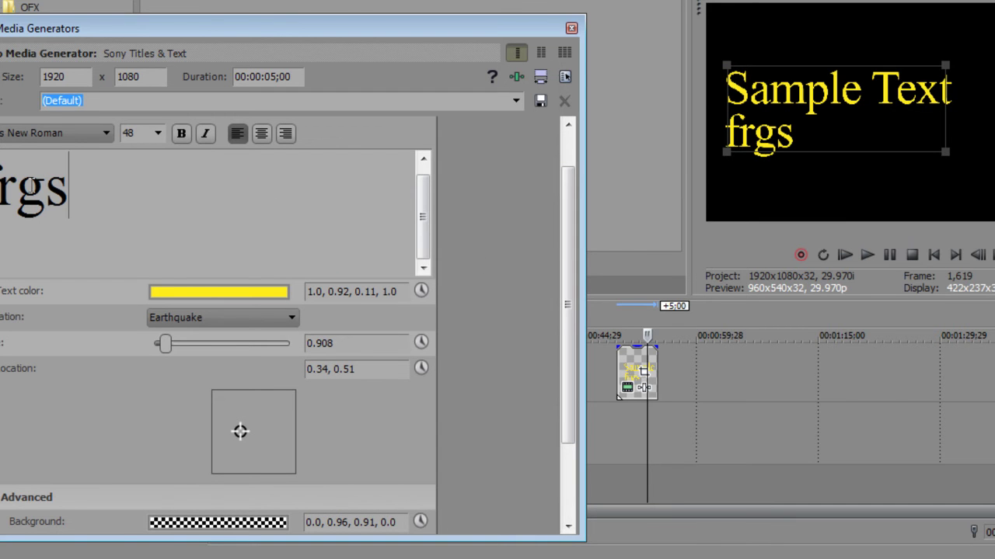
text(o)
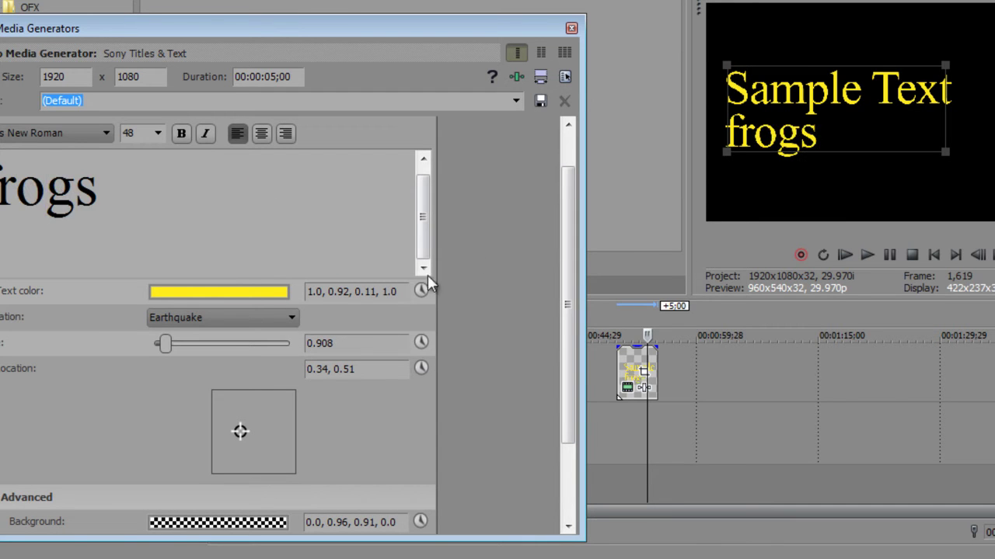
drag(567, 307, 552, 364)
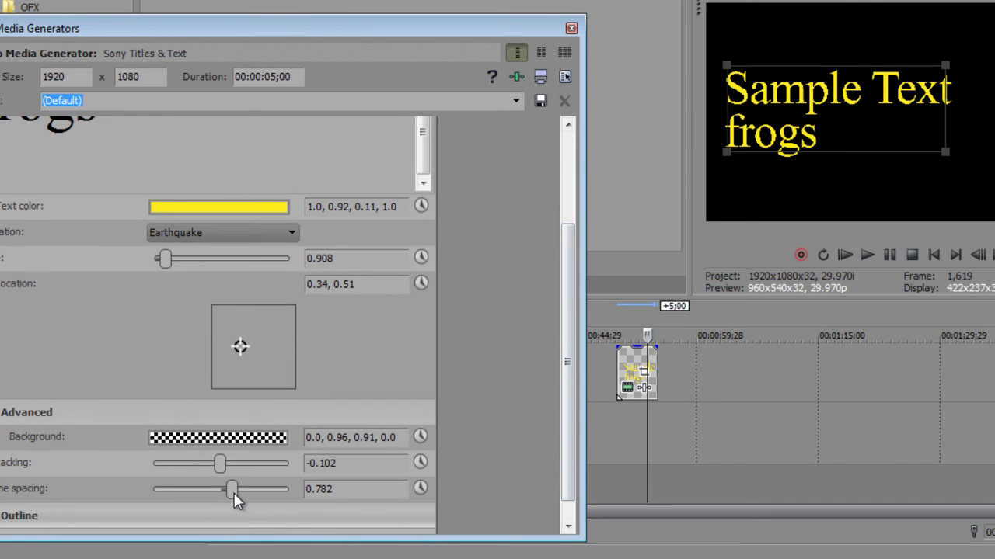
mouse_move(238, 492)
mouse_down()
mouse_move(251, 492)
mouse_move(193, 496)
mouse_move(315, 494)
mouse_move(240, 494)
mouse_up()
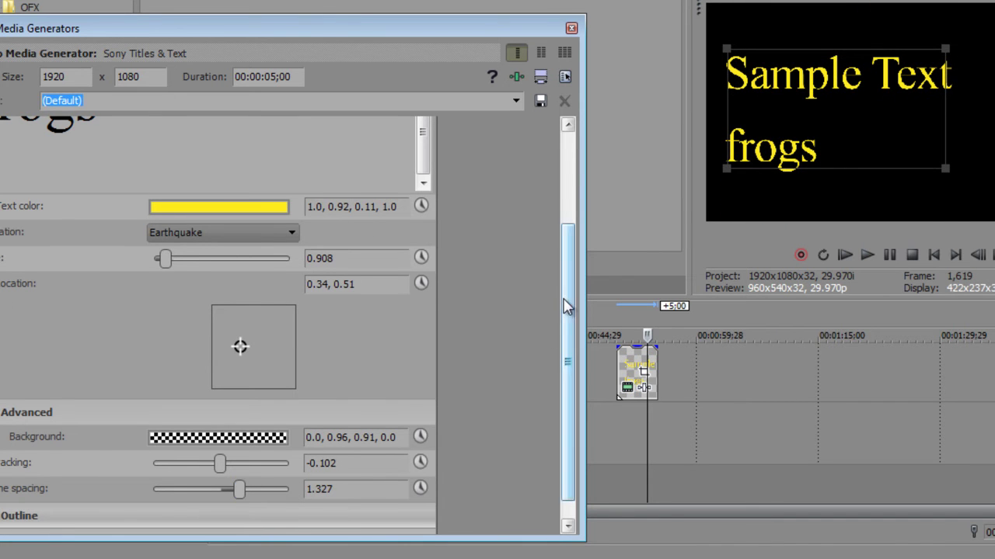
scroll(565, 303, down, 1)
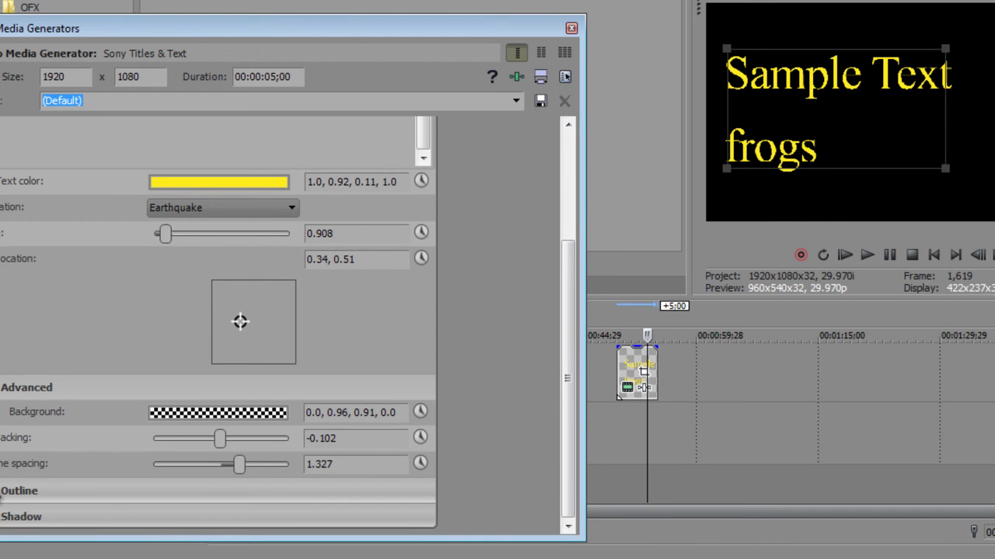
Step: Set the title's outline width to 3.401
click(2, 493)
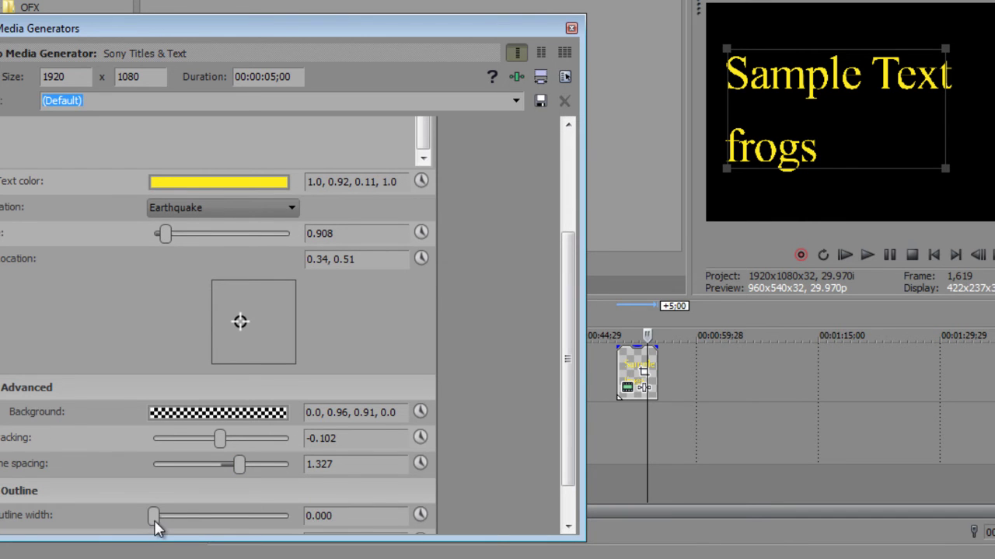
drag(154, 519, 200, 518)
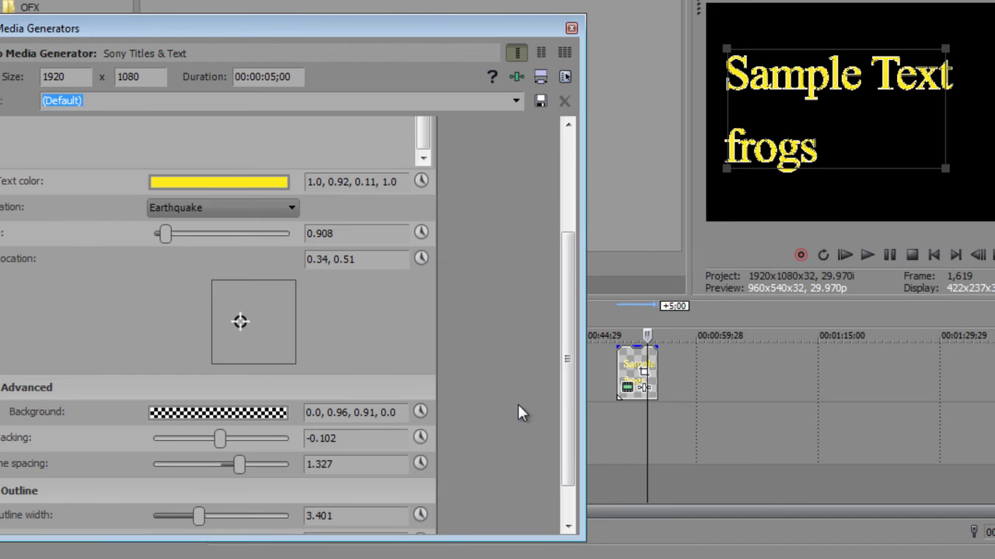
drag(568, 382, 560, 473)
Step: Make the outline magenta (1.0, 0.05, 0.68, 1.0) and widen it to 5.170
click(200, 494)
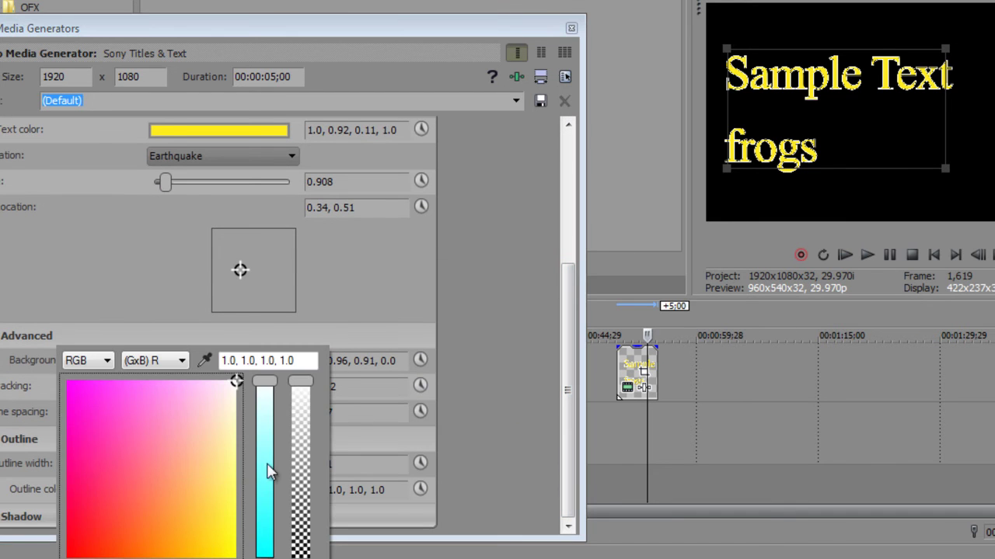
click(76, 437)
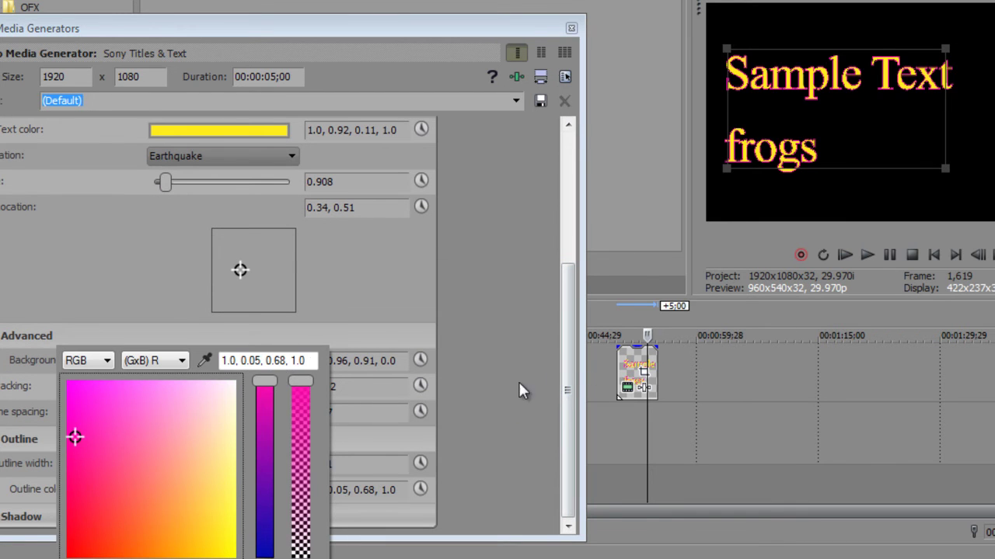
click(501, 387)
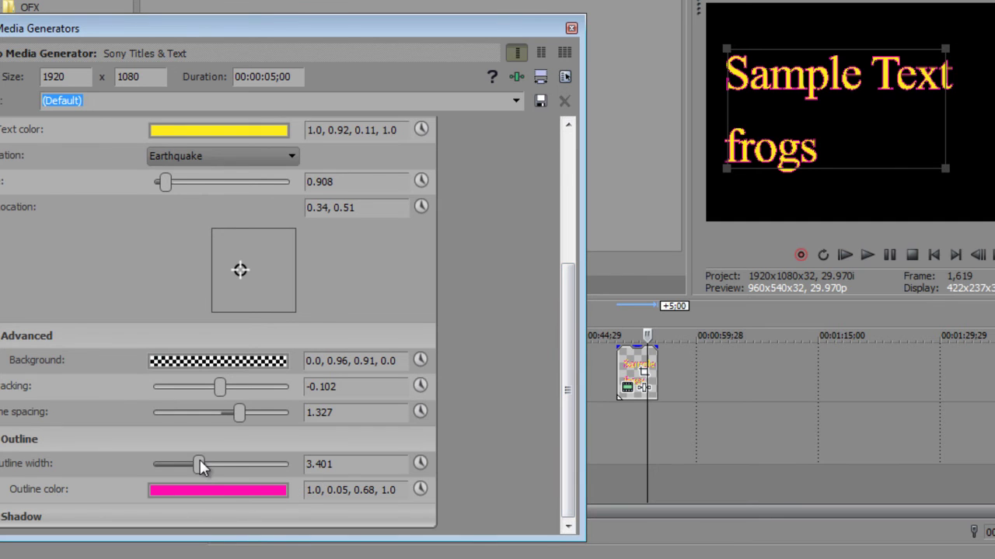
drag(201, 466, 224, 456)
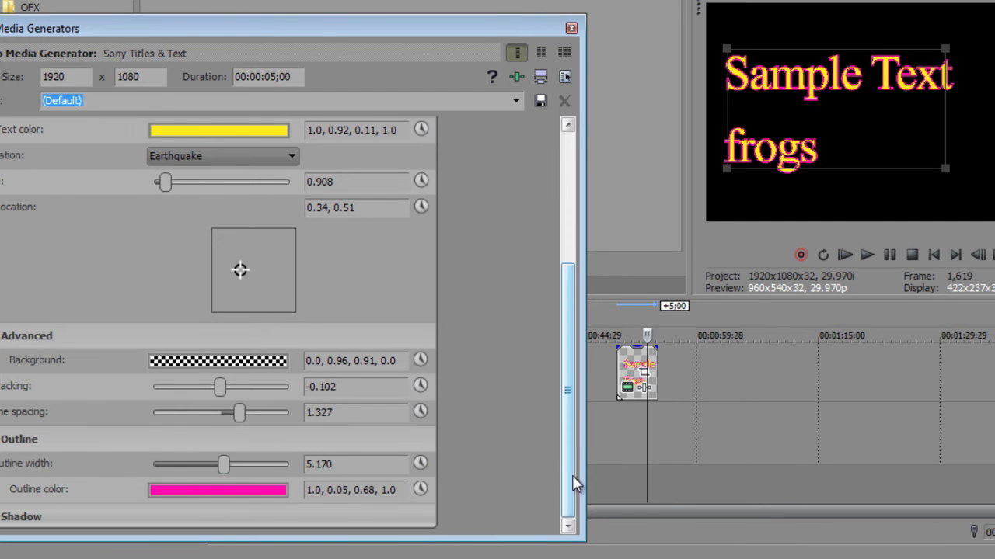
drag(562, 449, 576, 427)
Step: Collapse the Advanced and Outline sections, leave the presets unchanged, and close Media Generators
click(3, 370)
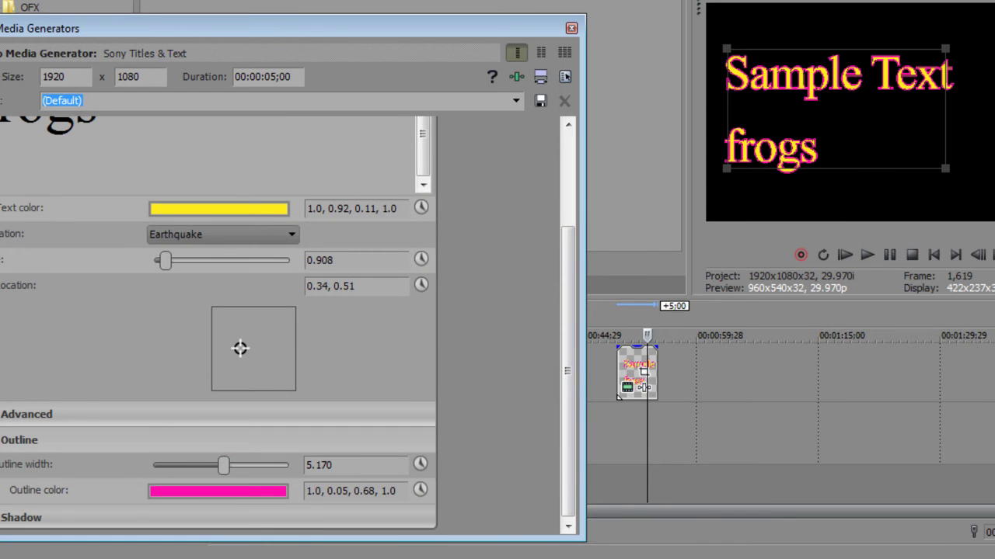
click(3, 440)
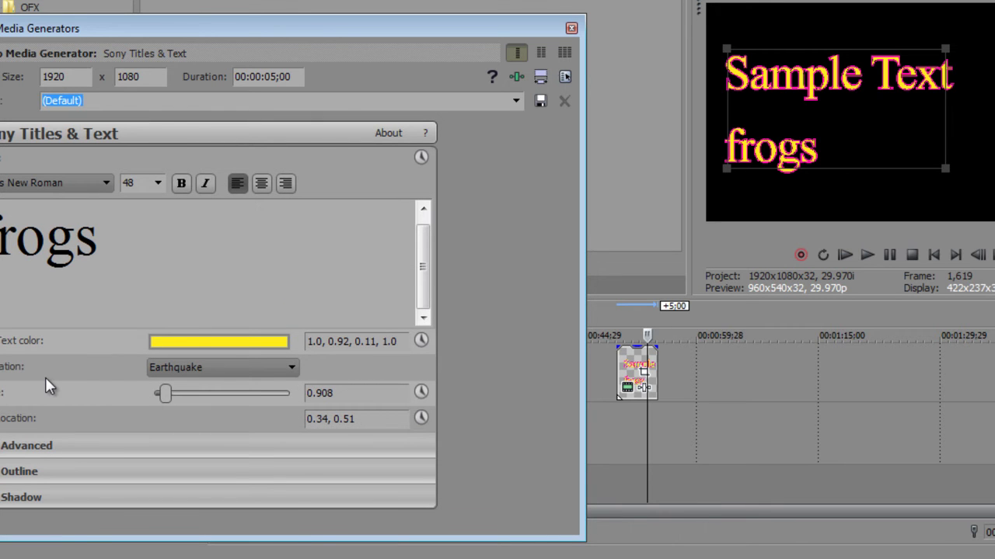
click(515, 100)
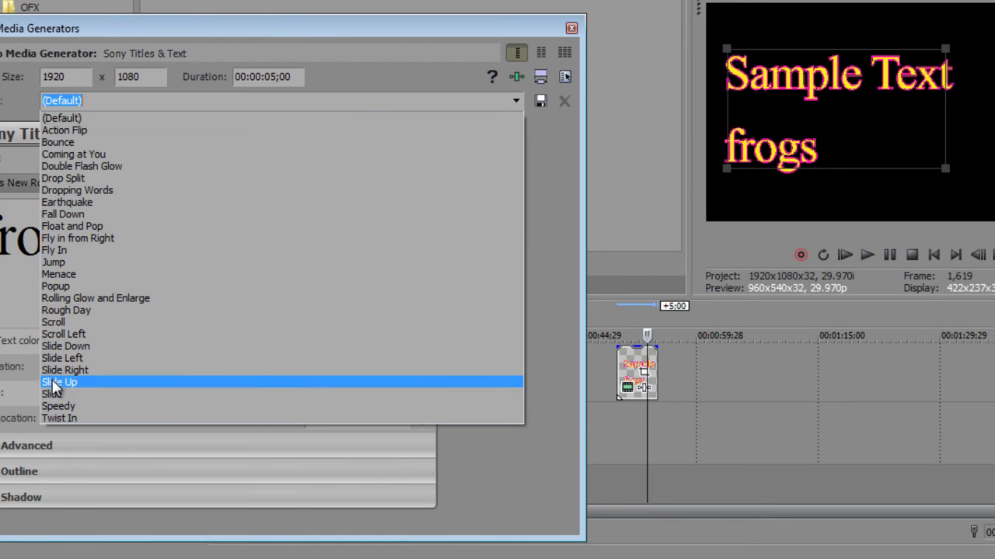
click(455, 504)
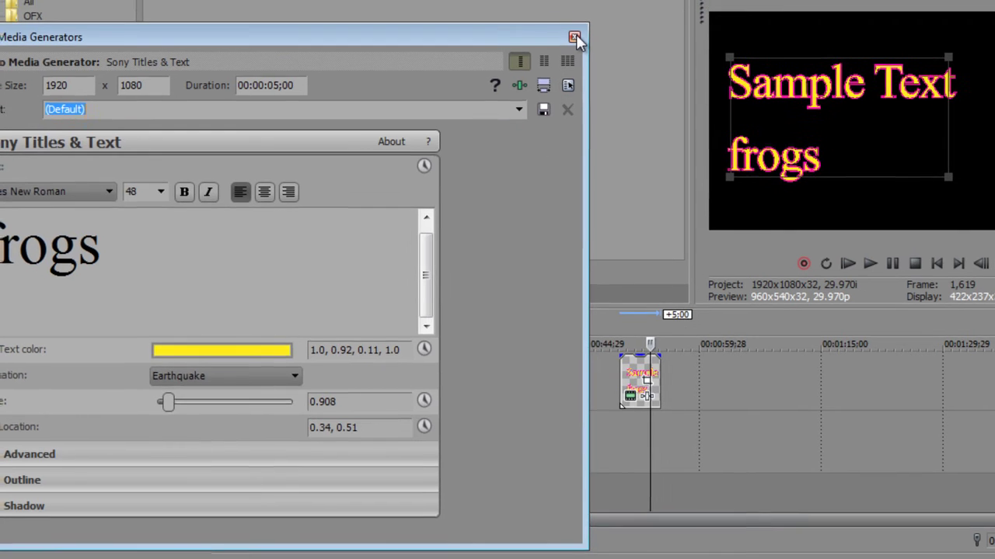
click(573, 31)
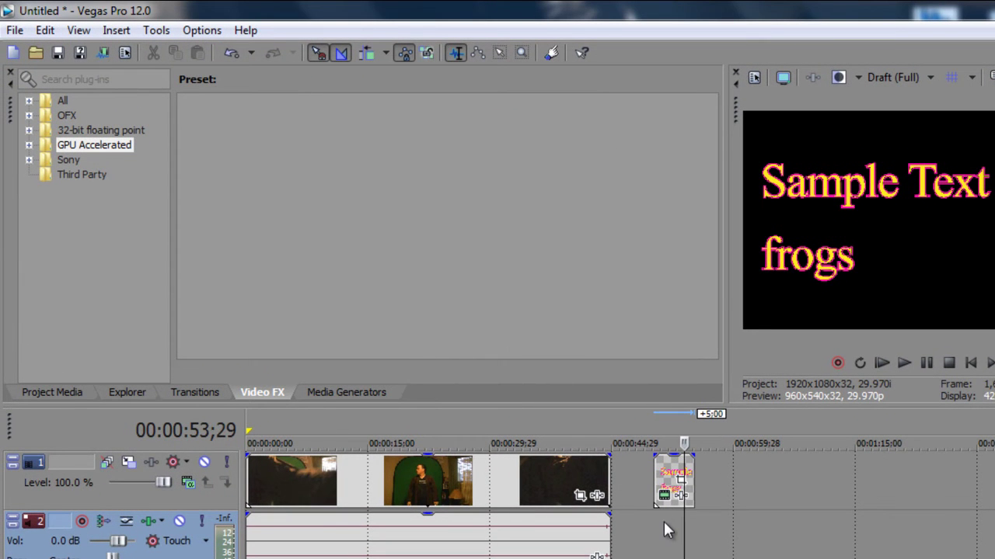
Step: Move the playhead to about 51 seconds and show the Explorer panel
click(665, 529)
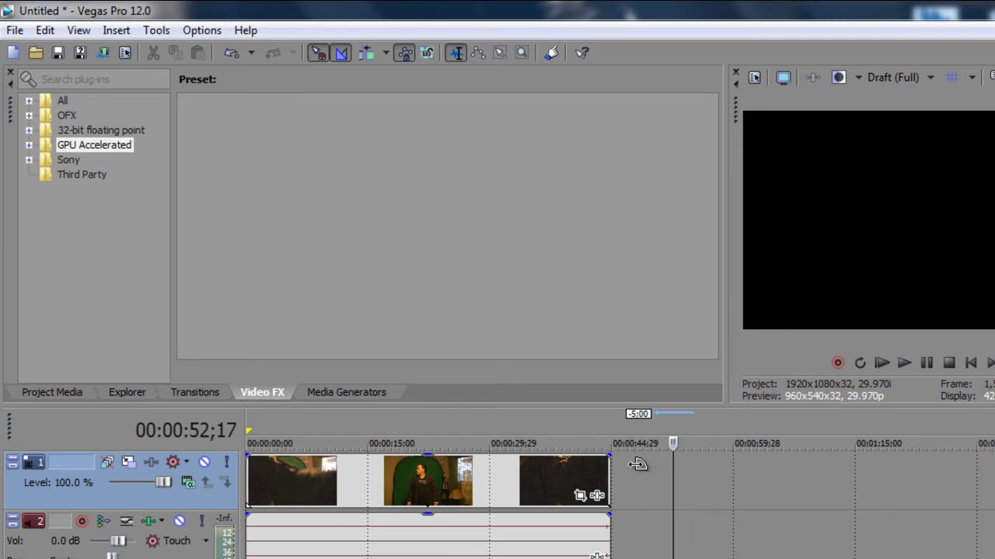
click(127, 394)
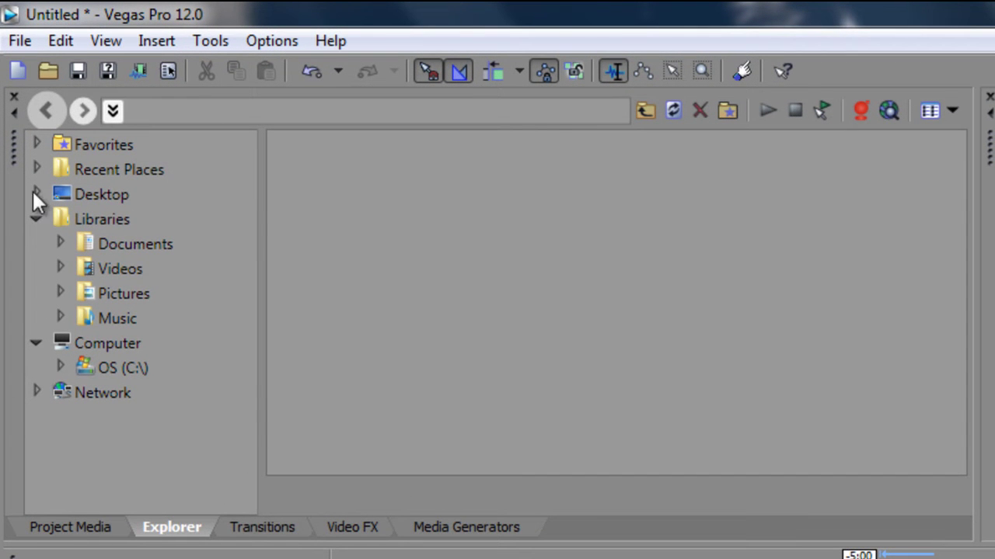
Step: Browse the Libraries and Computer branches, viewing Pictures and Videos, ending on Libraries
click(36, 220)
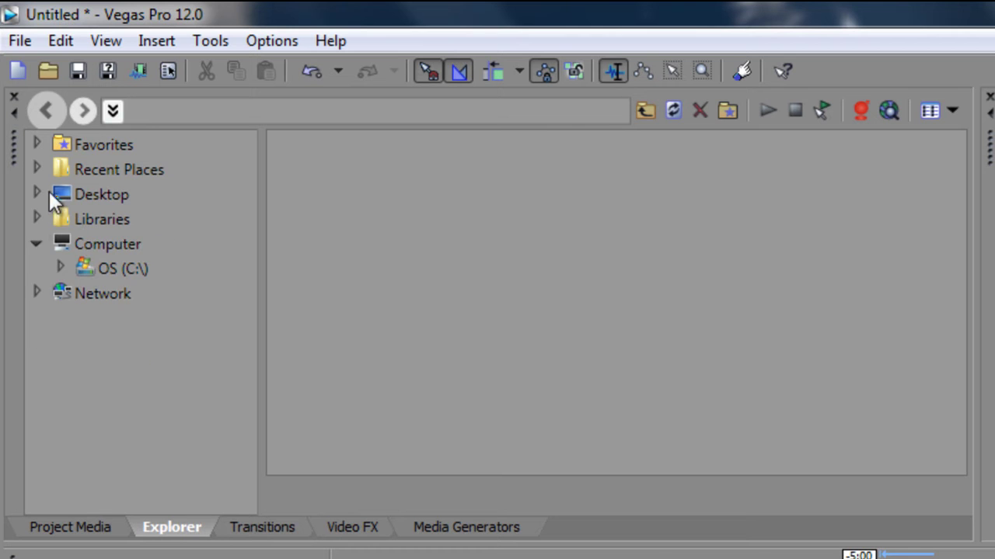
click(37, 244)
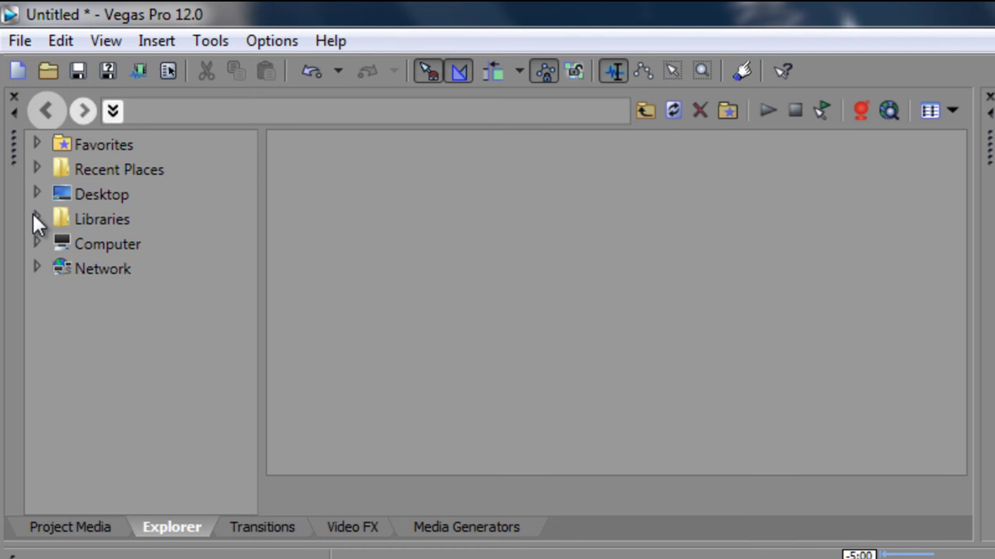
click(36, 219)
click(101, 292)
click(111, 269)
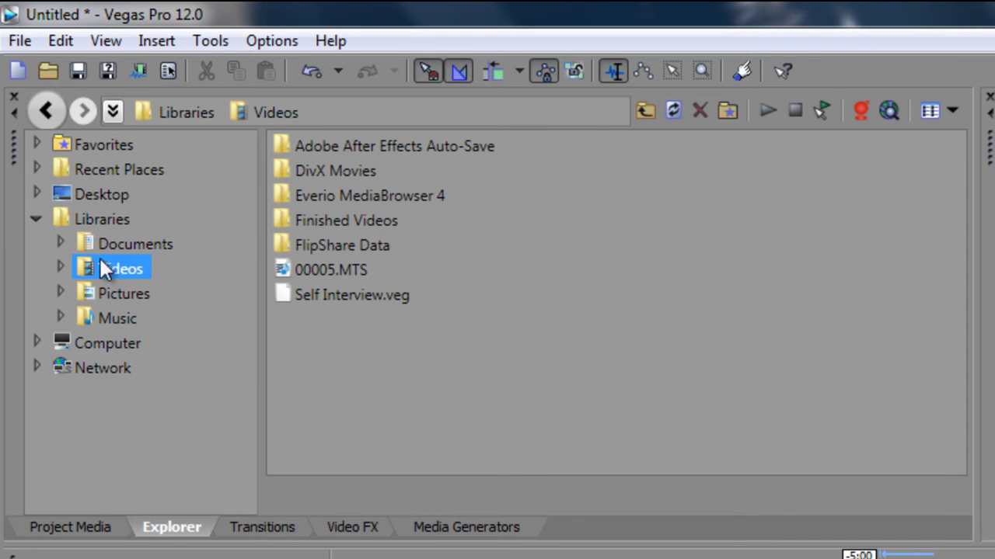
click(35, 219)
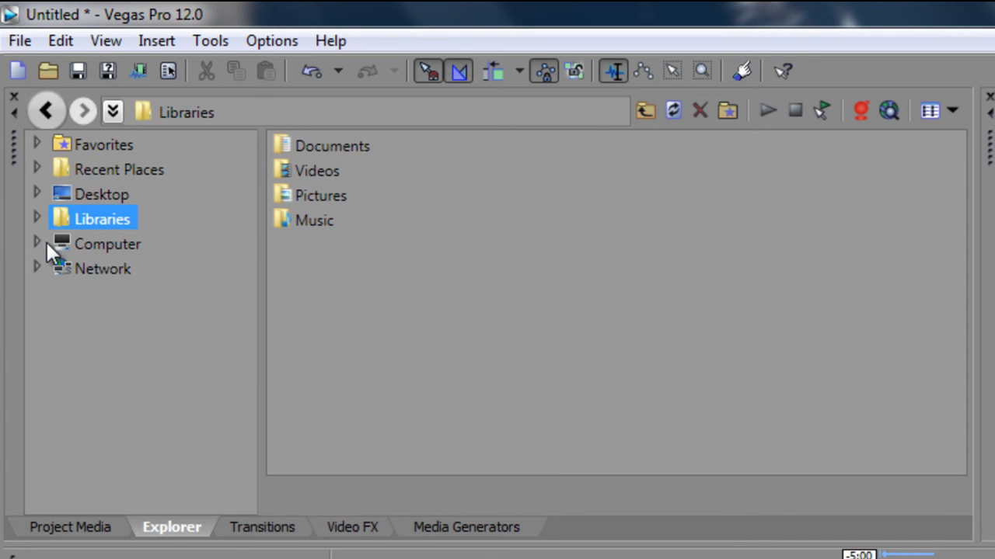
click(39, 242)
click(39, 241)
Step: Choose Upload to YouTube... from the File menu
click(22, 41)
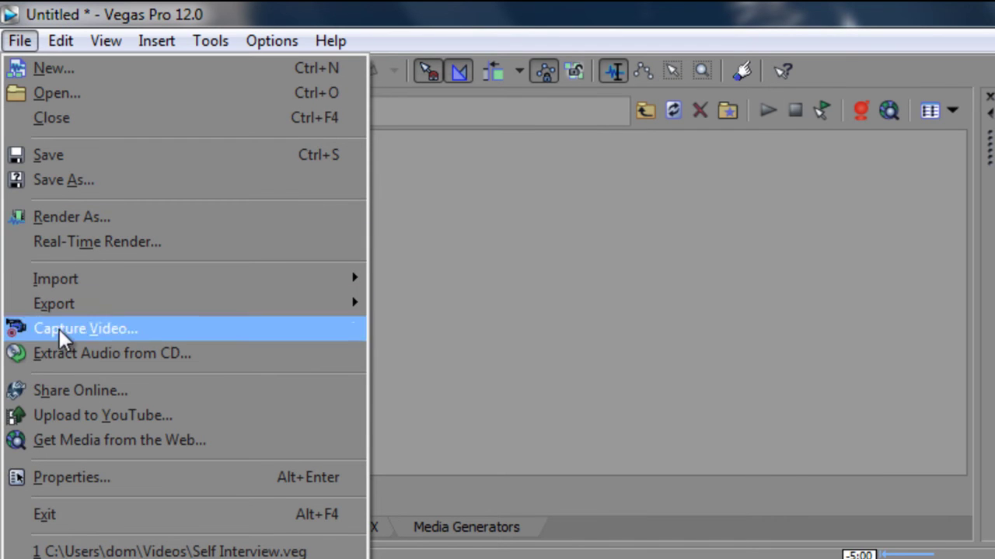
click(60, 418)
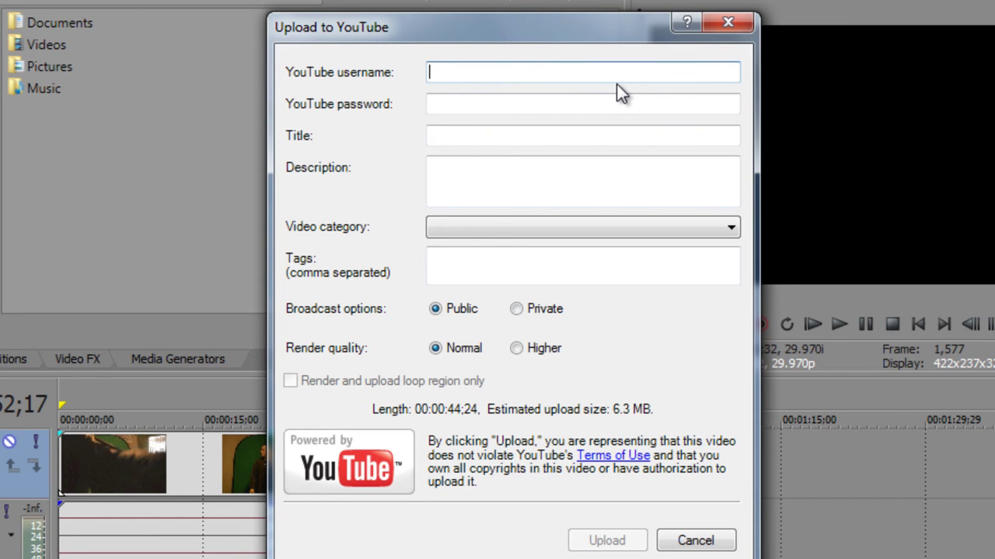
Step: Enter the YouTube account username and password
text(d22responses)
key(Tab)
text(***********)
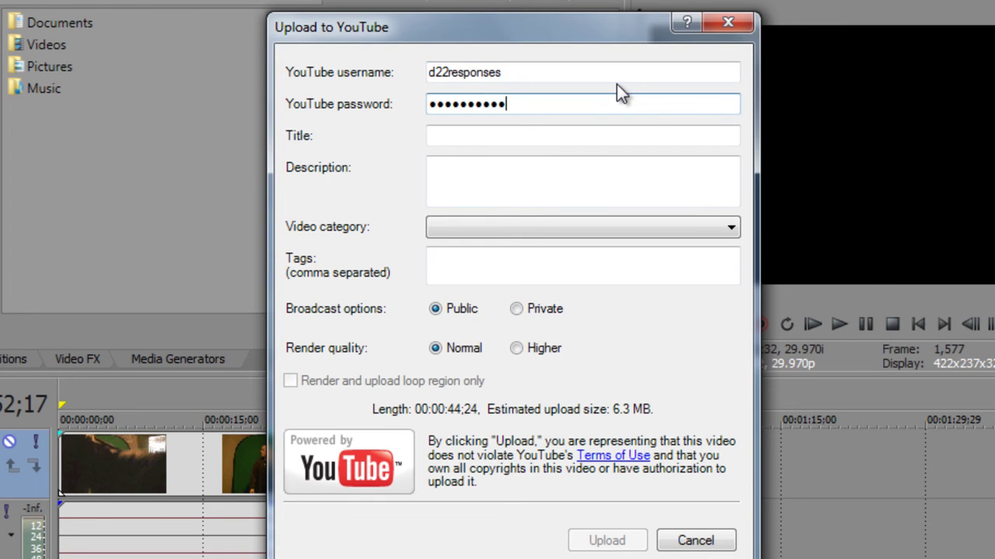
Step: Title the video 'Test video' with description 'Check me out. Subscribe'
key(Tab)
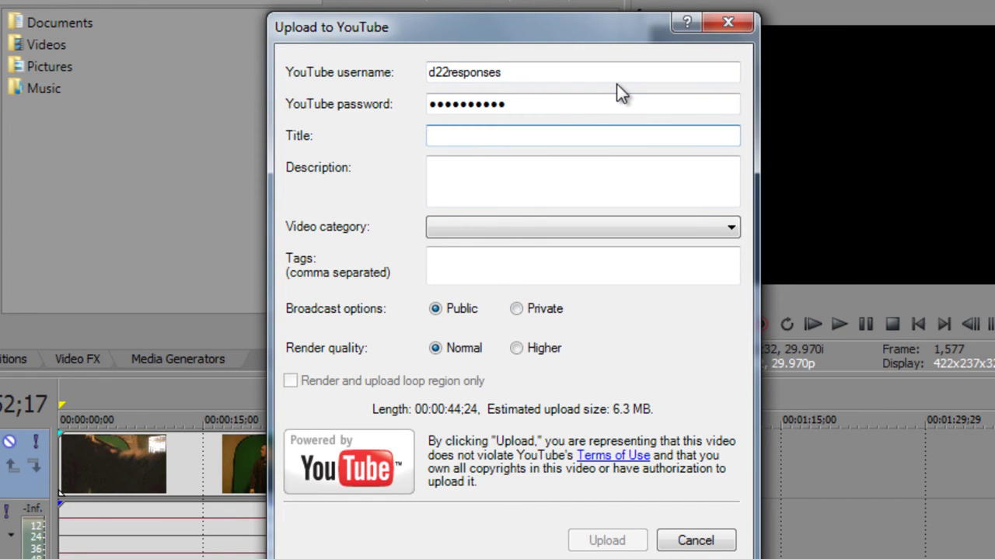
text(Test video)
key(Tab)
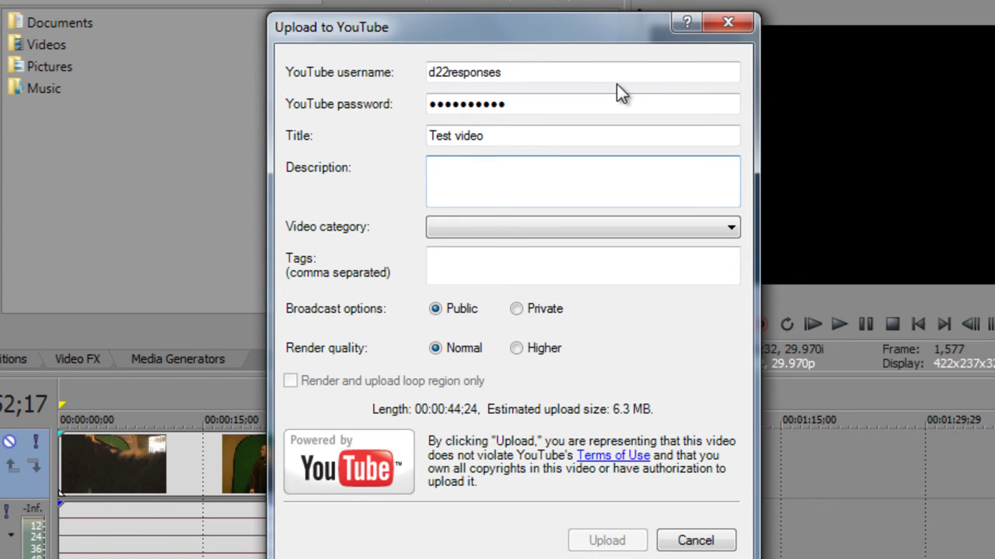
text(Check me out. S)
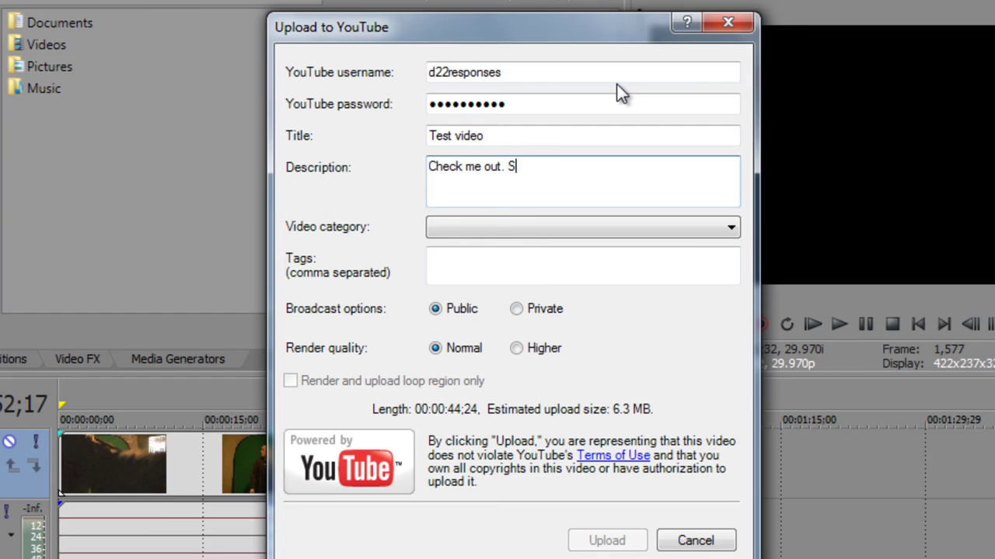
text(ubscribe)
Step: Set the category to Howto & Style and enter tags 'how to use sony vegas pro'
click(674, 225)
click(551, 339)
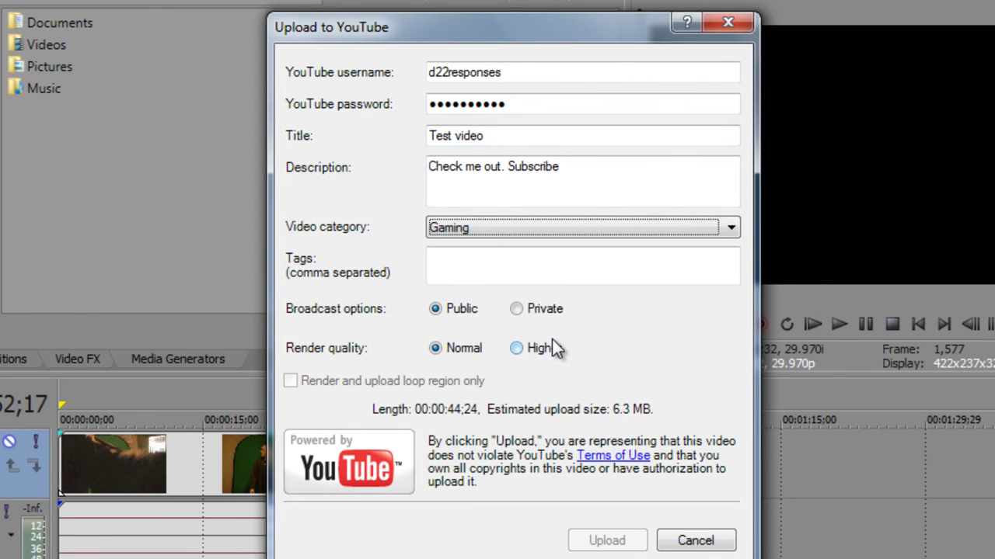
click(583, 227)
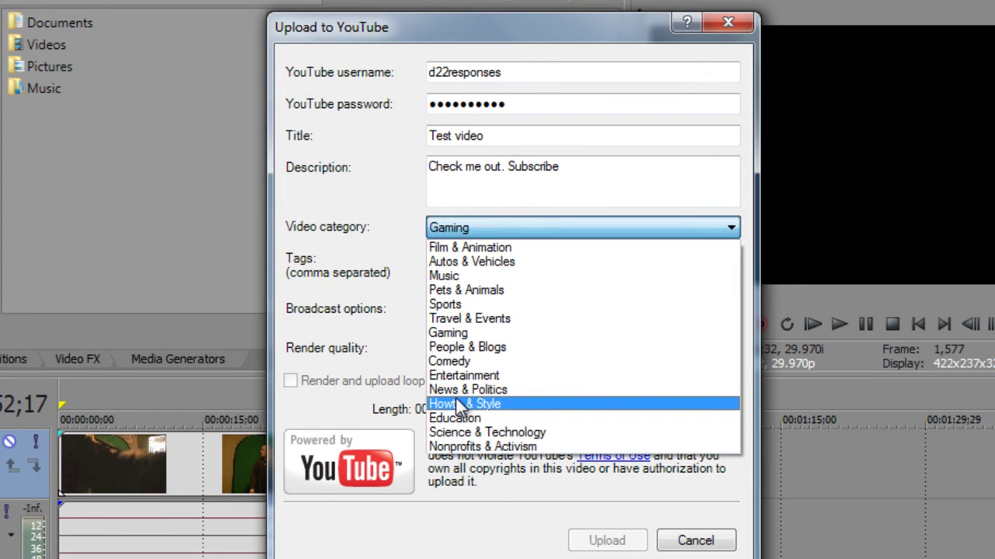
click(458, 405)
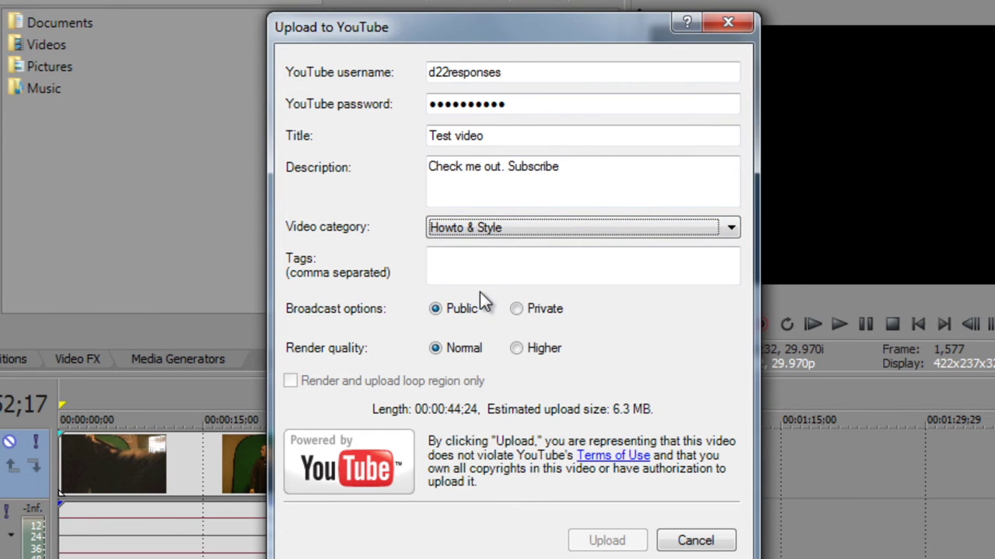
click(492, 270)
text(how to )
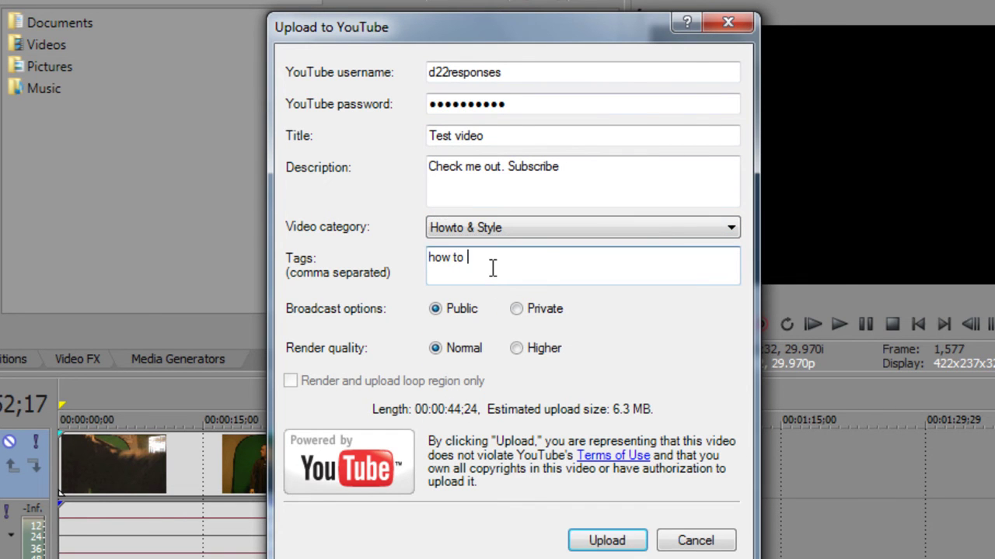
text(use sony vegas p)
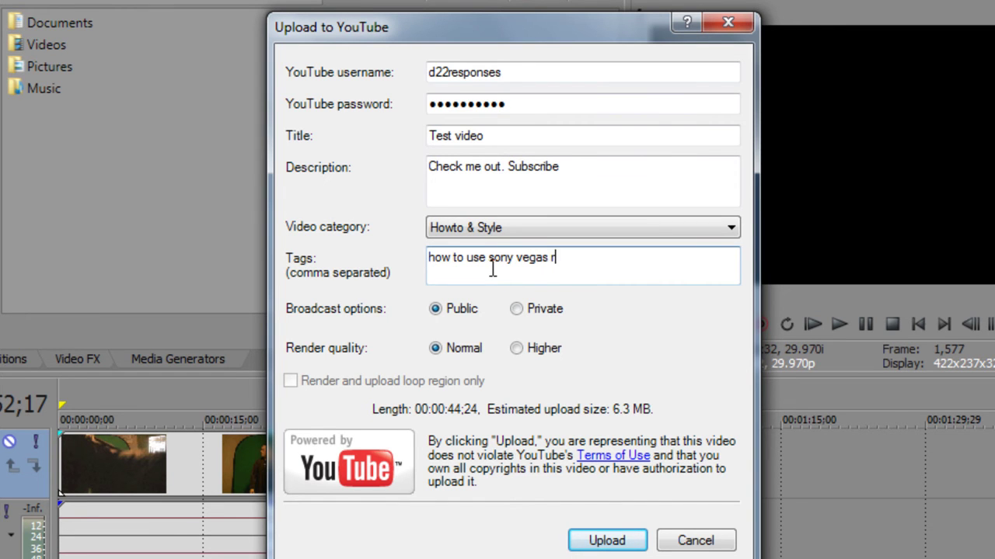
text(ro)
Step: Cancel the YouTube upload, return to the project start, and open Render As
click(697, 540)
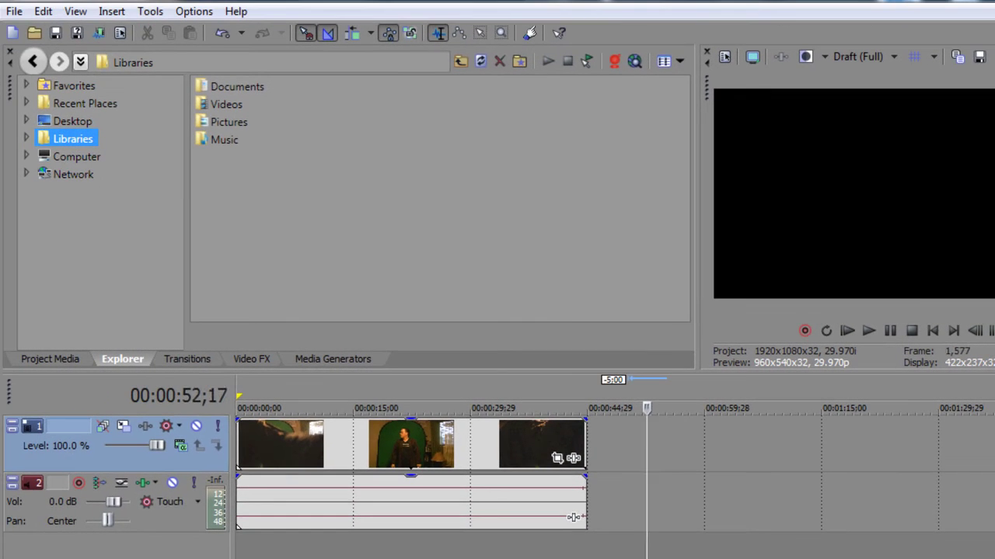
key(ctrl+Home)
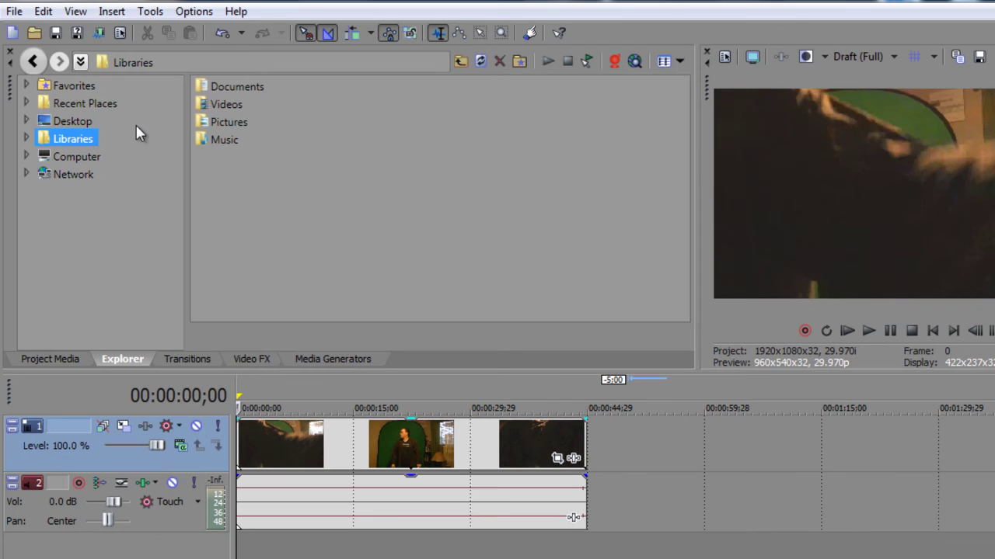
click(15, 12)
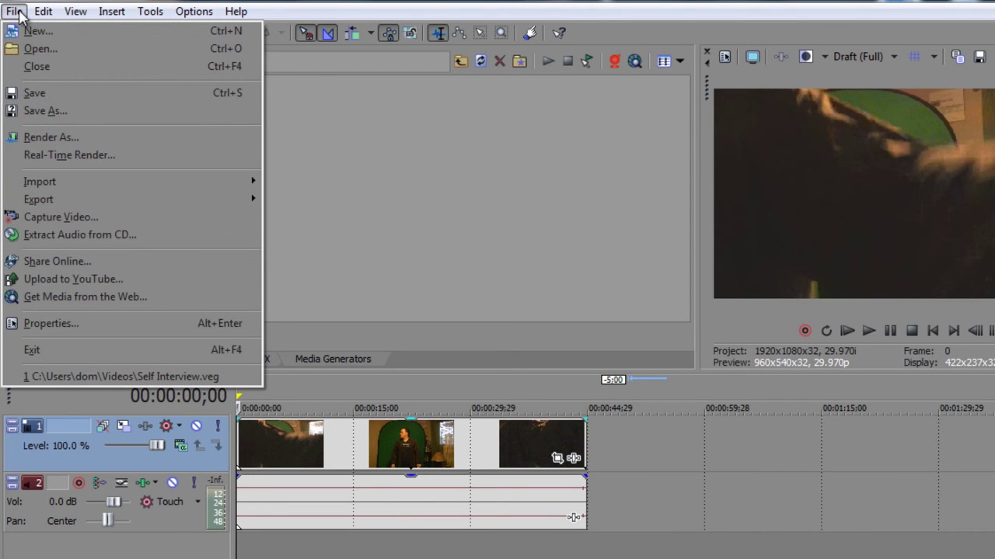
click(56, 140)
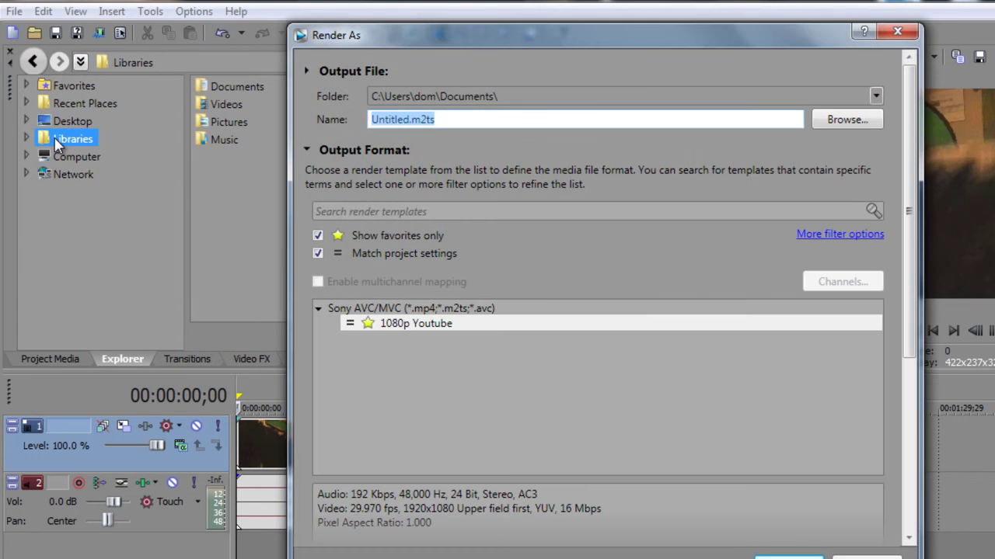
Step: Show all render templates, collapse Sony AVC/MVC, and briefly expand Video for Windows
click(318, 236)
click(316, 423)
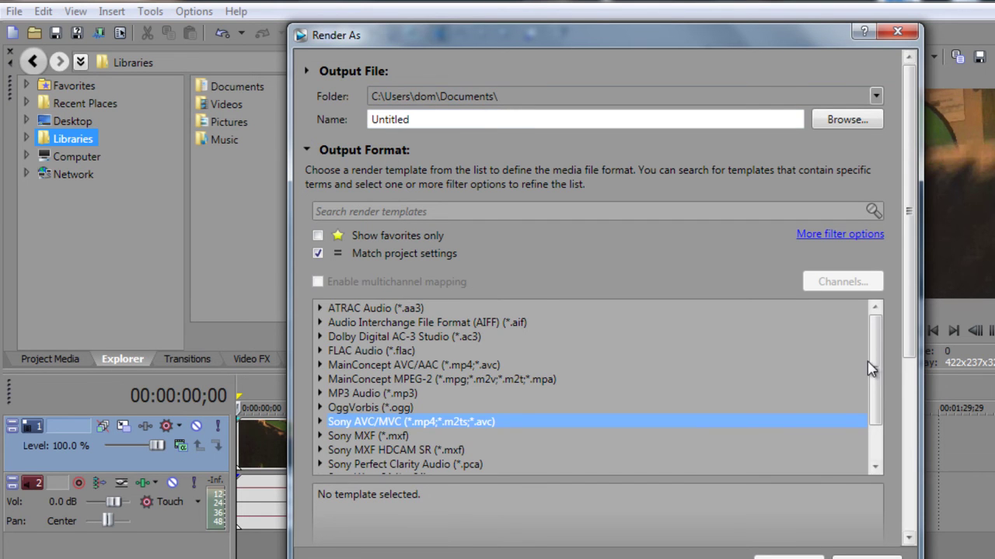
drag(870, 370, 868, 412)
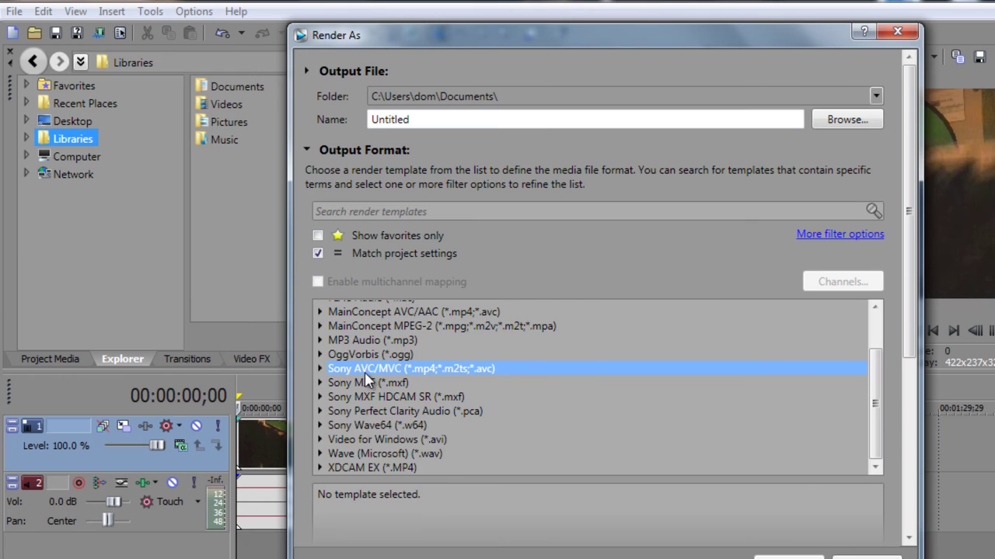
scroll(386, 388, up, 1)
scroll(339, 418, down, 1)
click(319, 440)
click(319, 426)
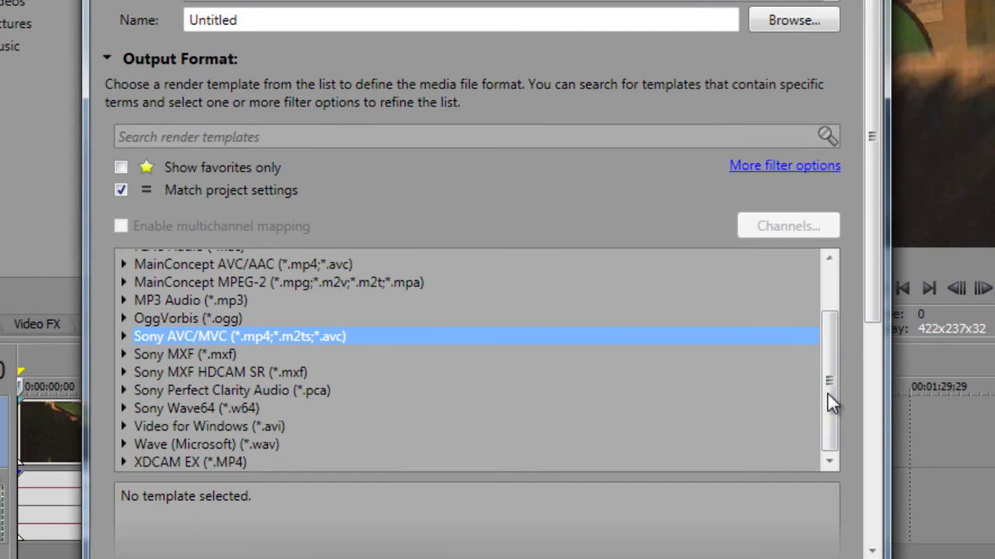
Step: Scroll through the output formats and turn on Match project settings
drag(827, 394, 792, 353)
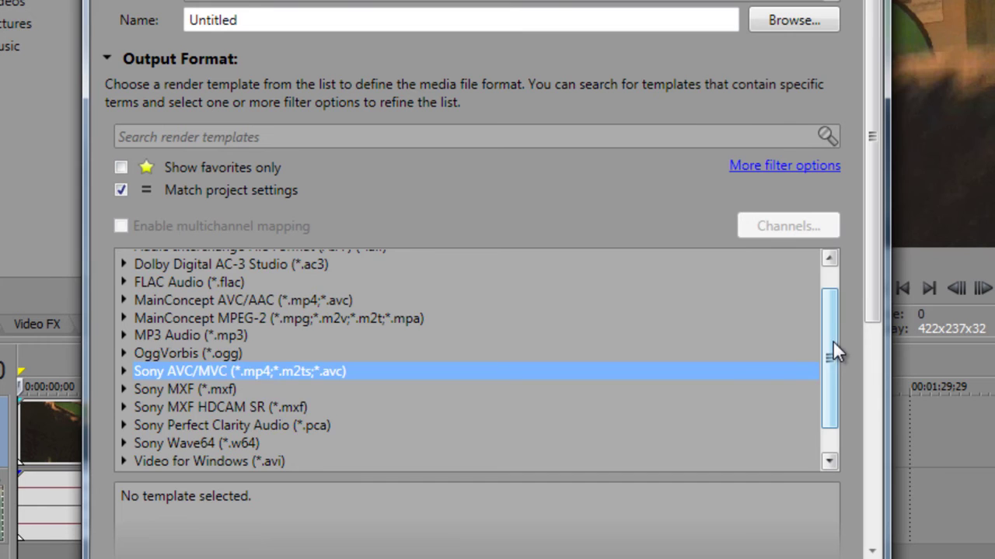
drag(833, 350, 828, 310)
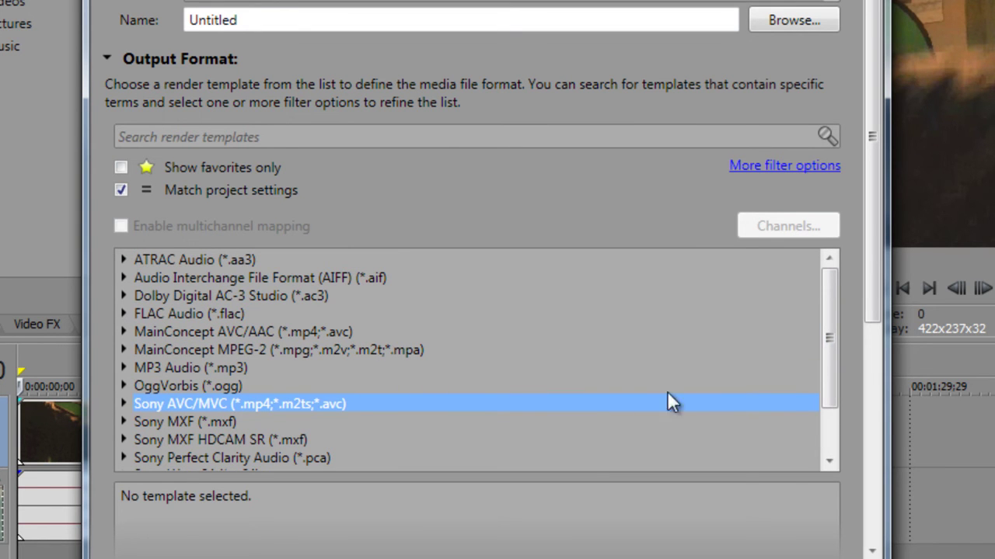
scroll(816, 350, down, 4)
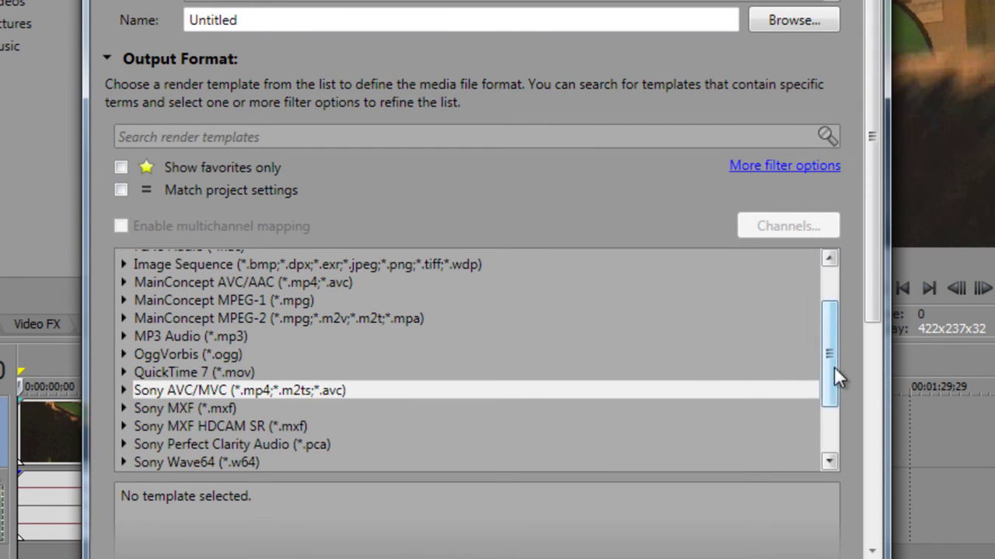
drag(833, 366, 834, 417)
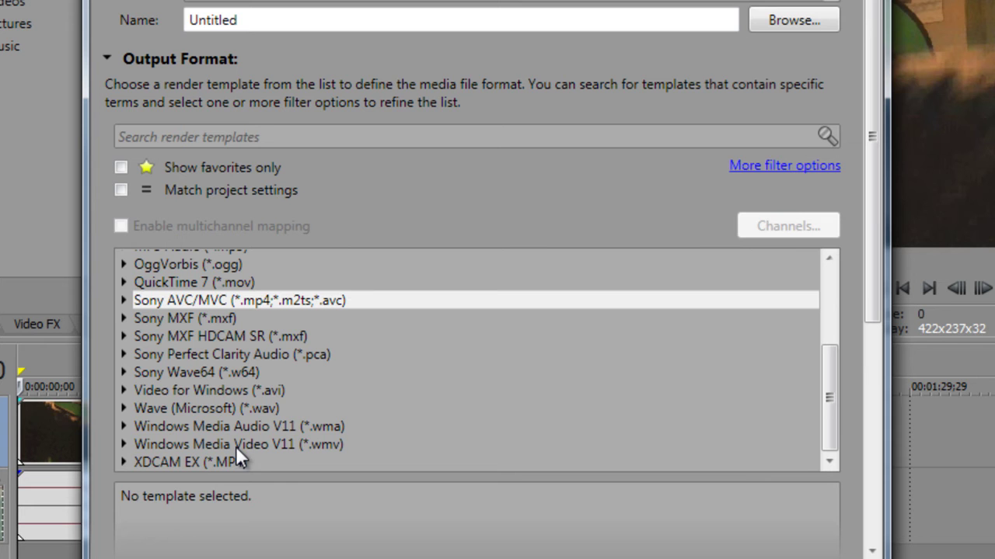
click(125, 191)
drag(833, 410, 831, 350)
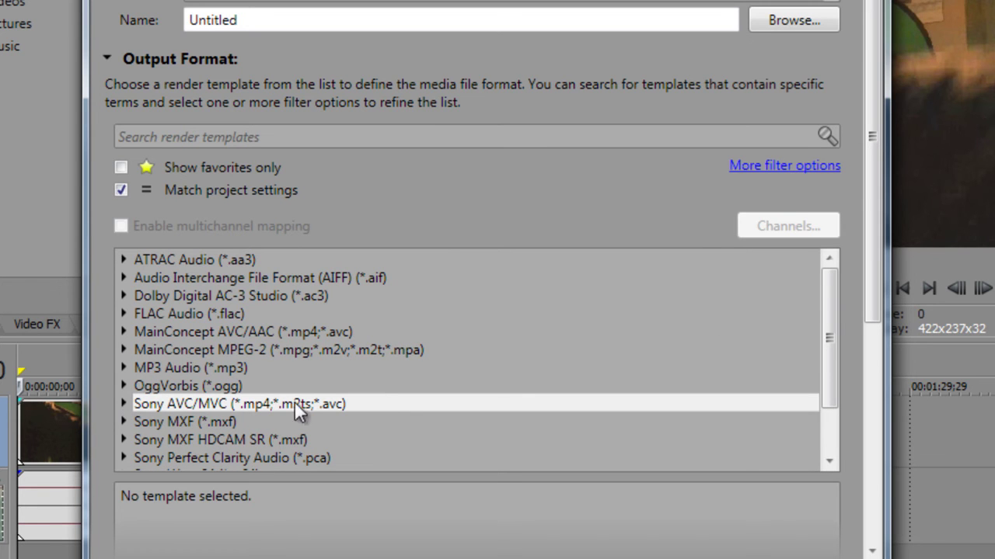
drag(829, 368, 824, 430)
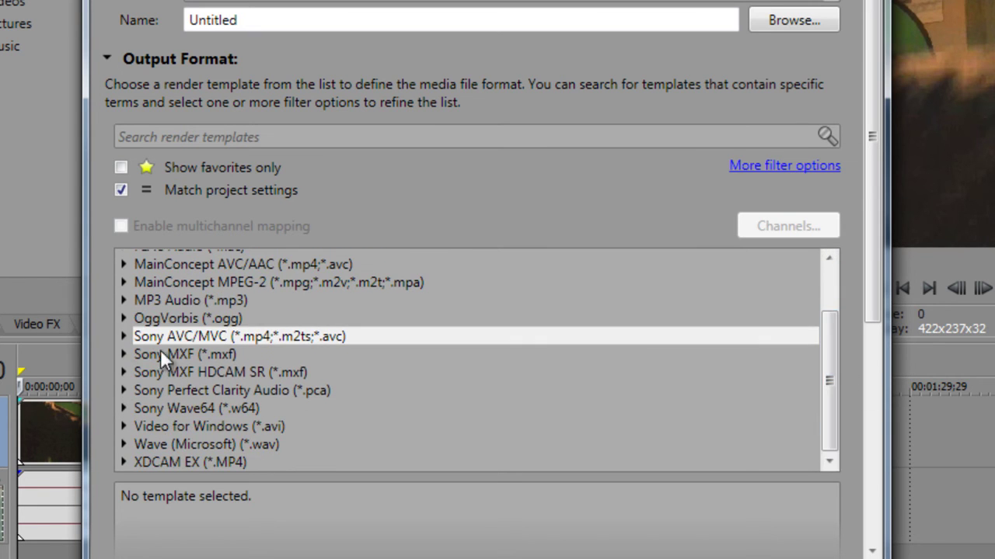
Step: Review the Sony AVC/MVC 1080p Youtube template's settings, then collapse the Sony AVC/MVC group
click(123, 337)
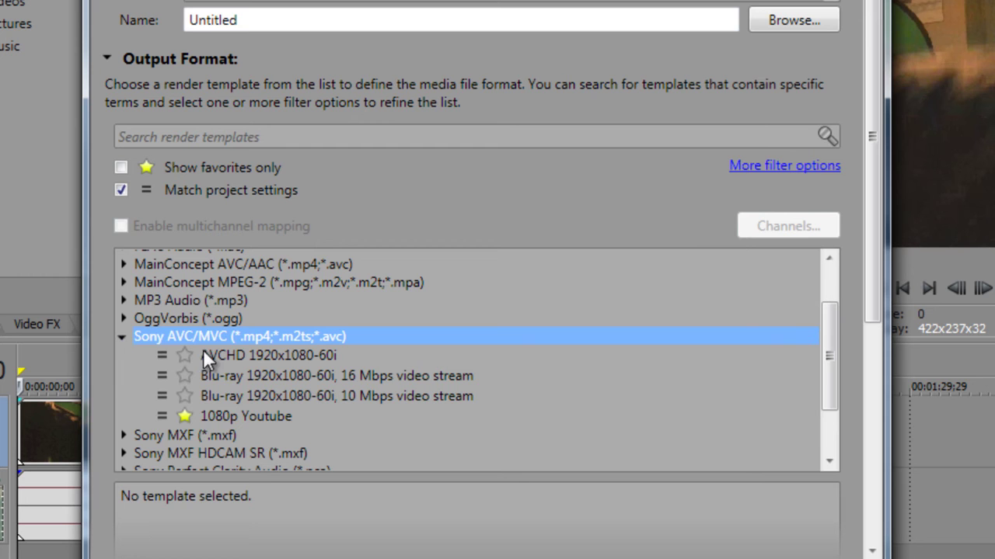
click(251, 417)
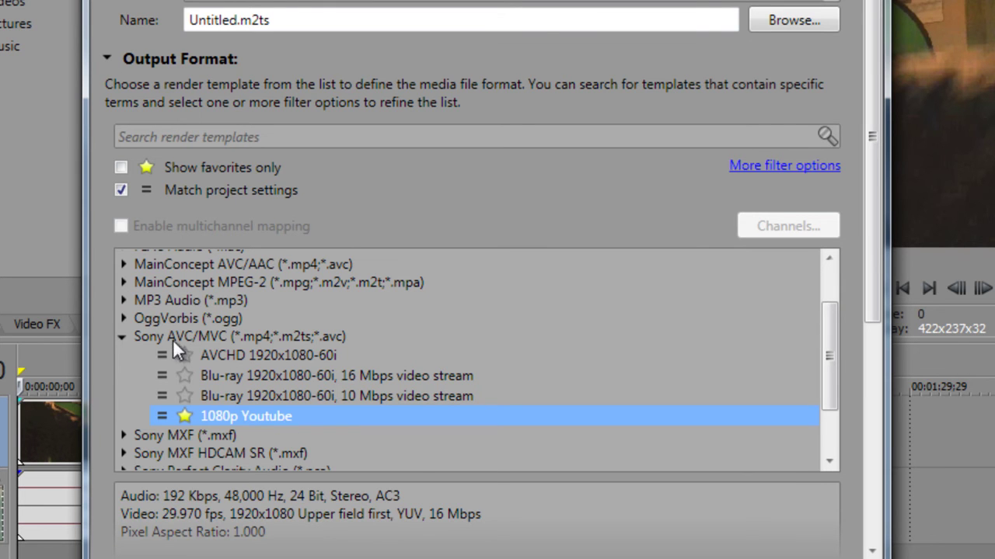
click(125, 337)
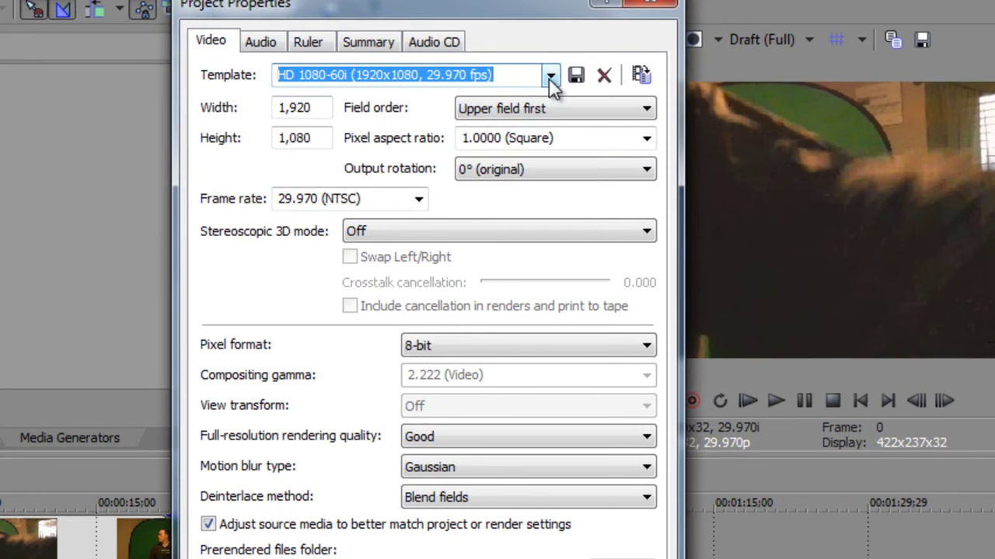
click(583, 106)
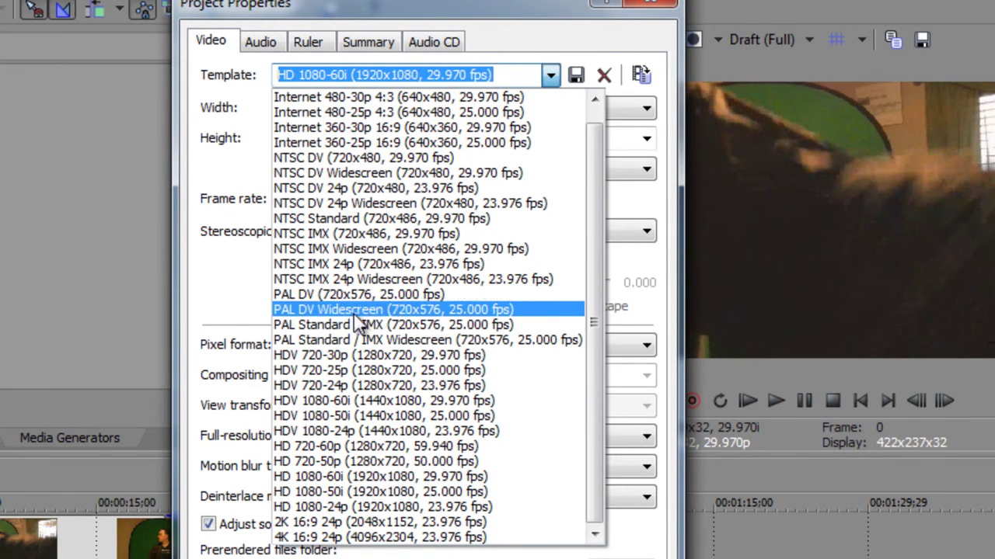
click(222, 295)
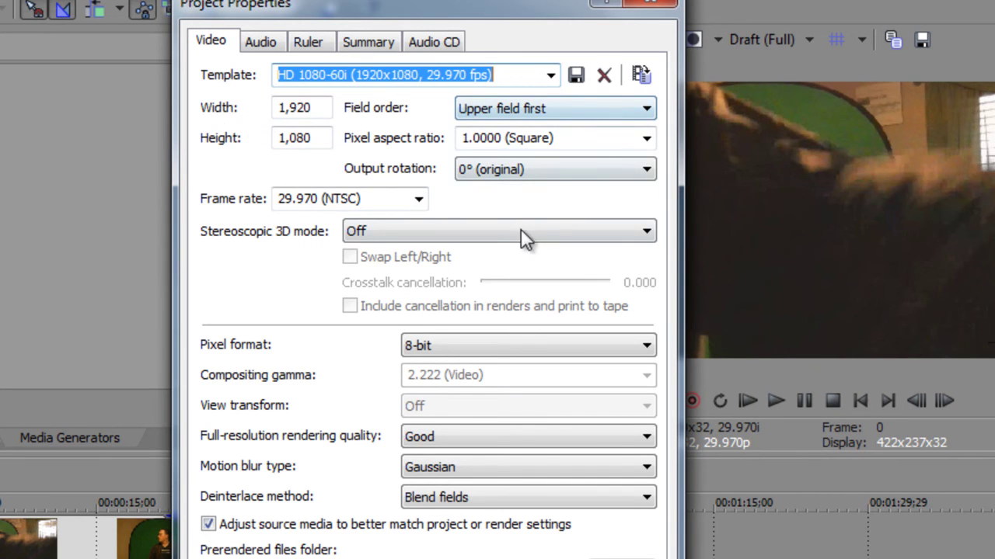
click(480, 345)
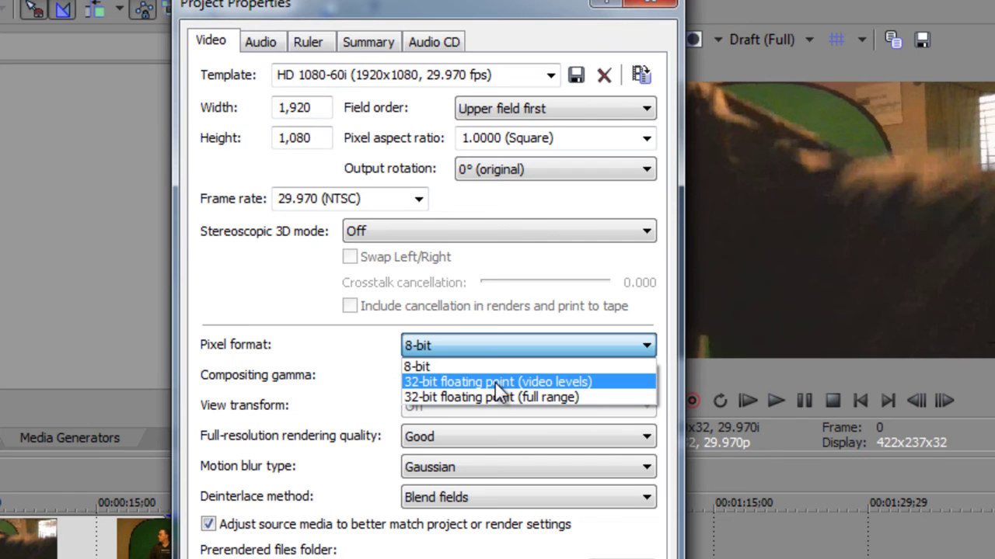
click(495, 382)
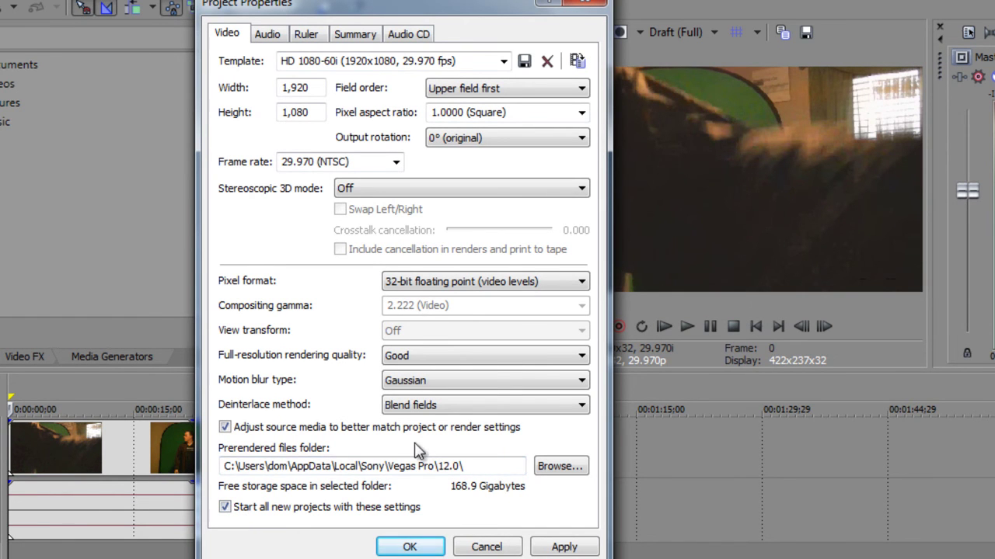
click(496, 548)
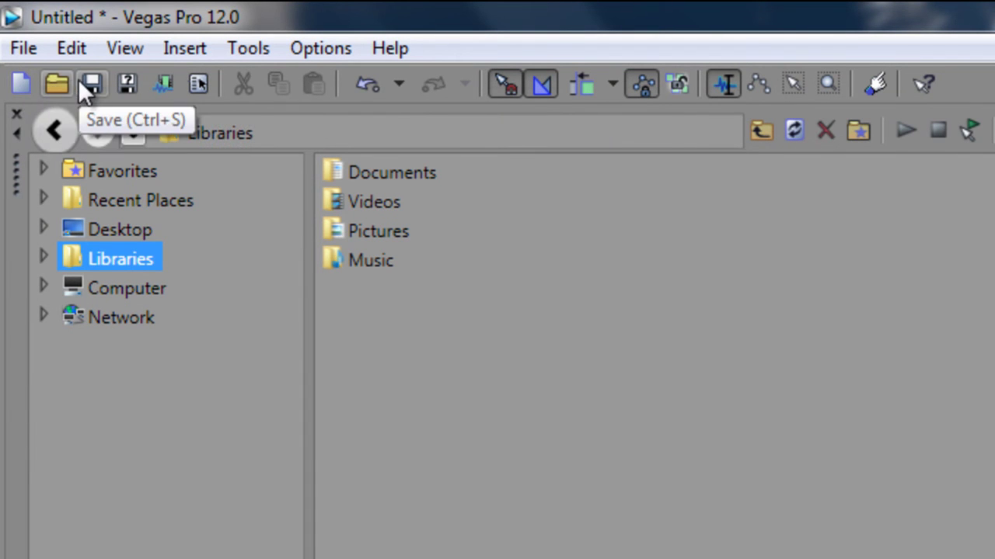
Step: Undo all edits back to Add Files from the history list, then redo the first 16 actions
click(191, 85)
key(Return)
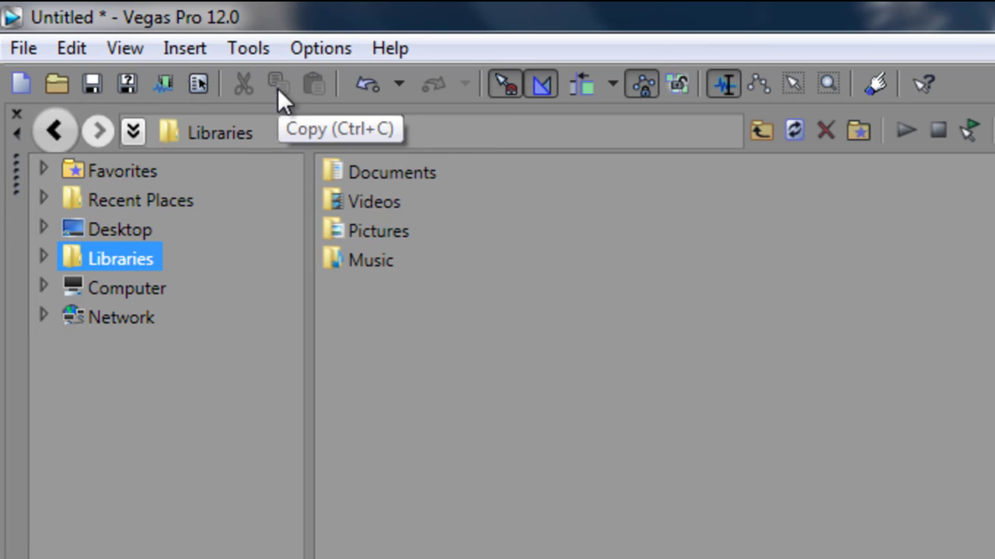
click(397, 82)
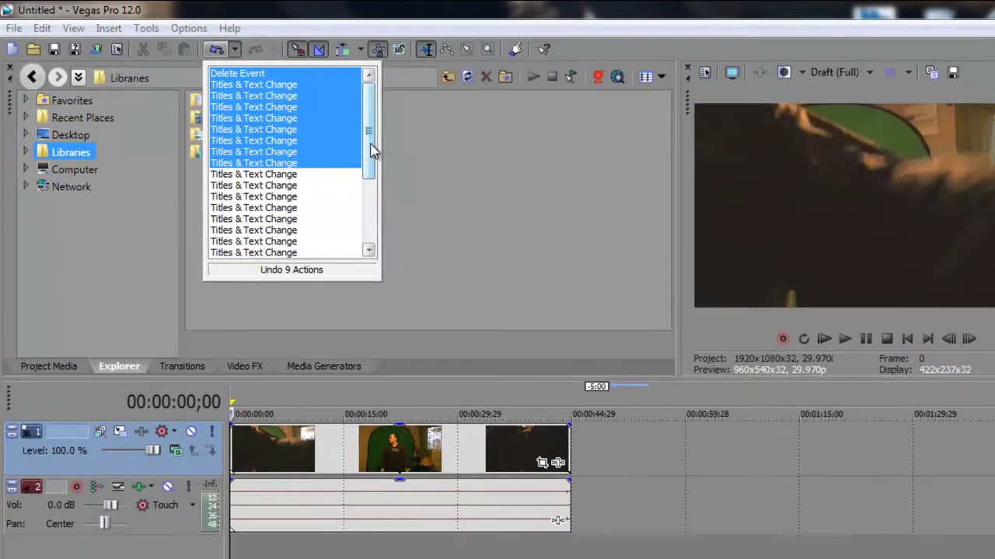
scroll(594, 396, down, 3)
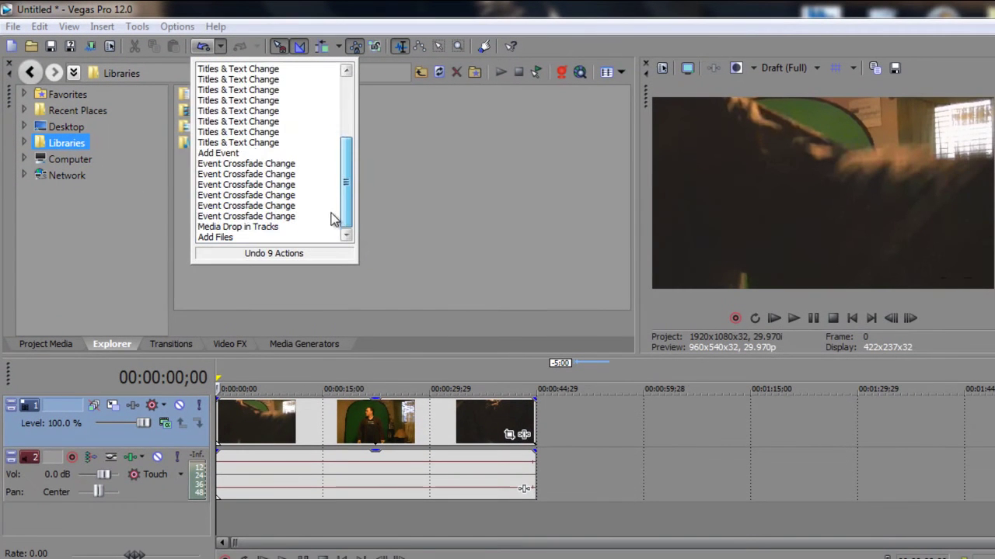
click(225, 237)
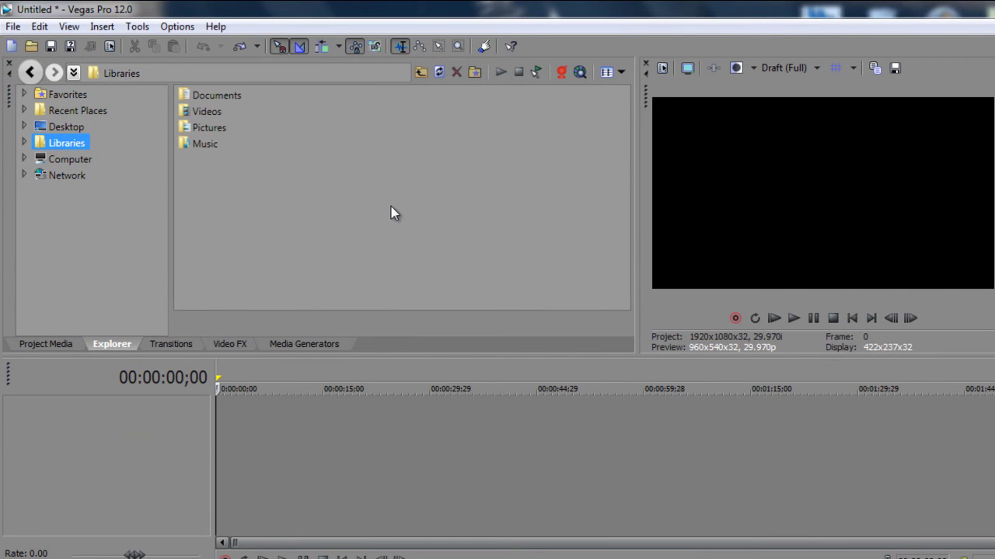
click(258, 48)
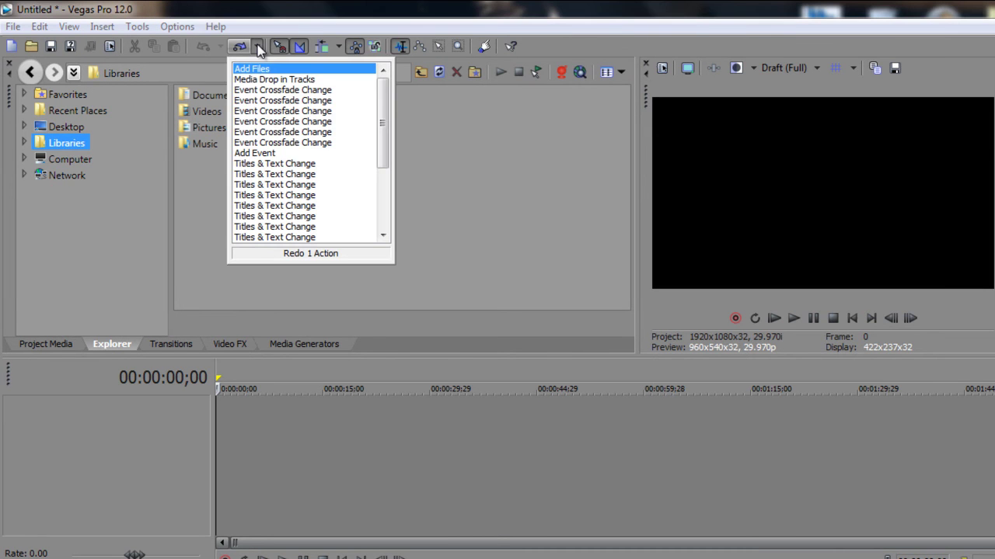
click(279, 232)
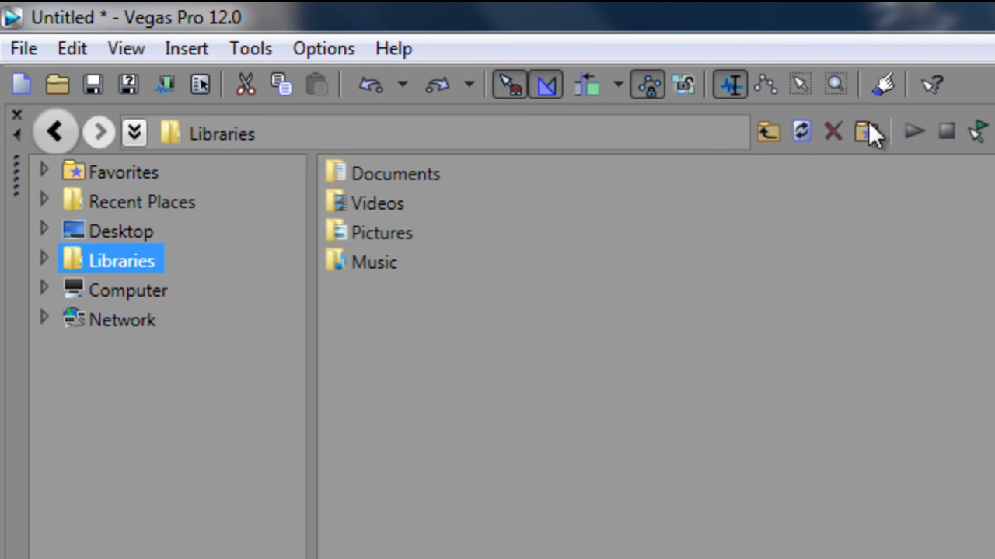
Step: Put the playhead at 00:00:50;05 on the Sample Text event and zoom in around the clips
click(765, 84)
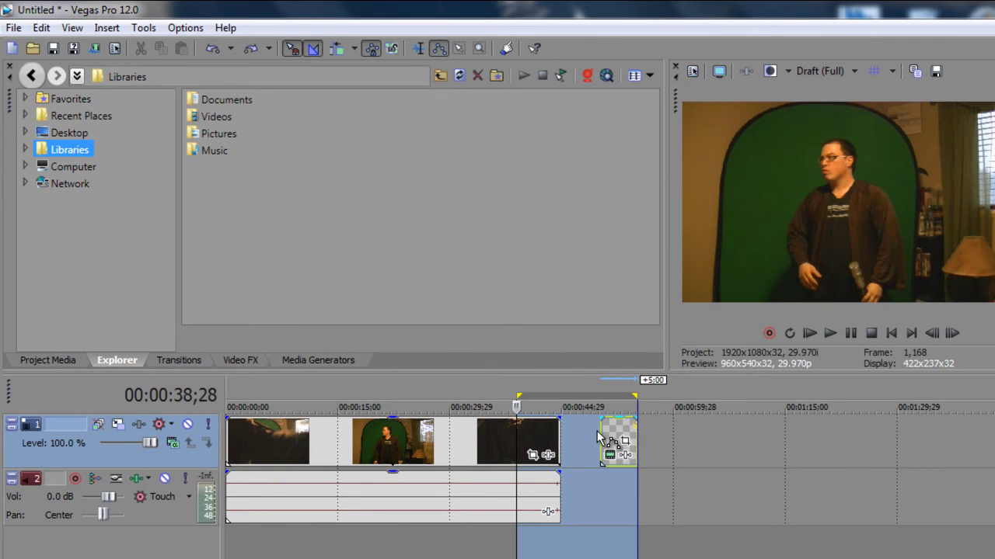
click(600, 435)
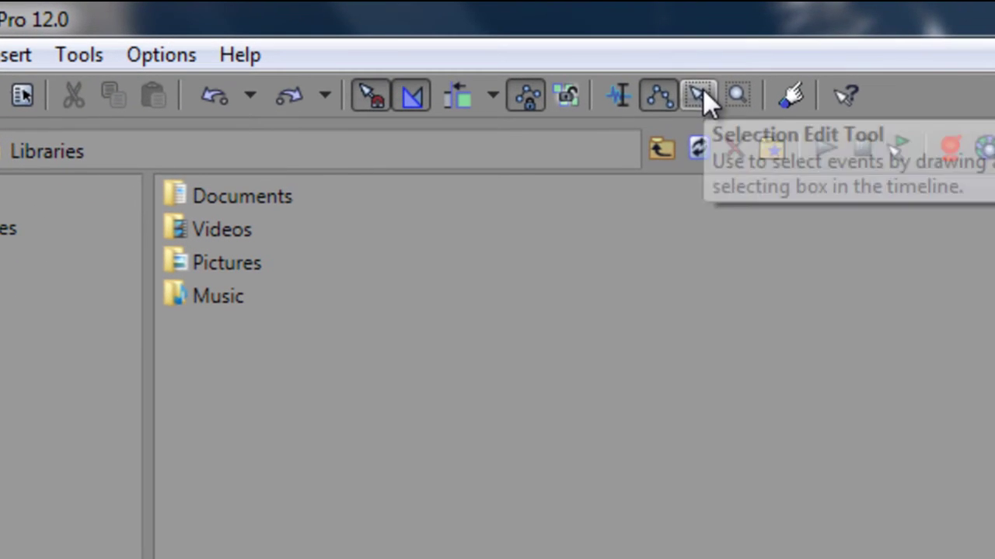
click(745, 91)
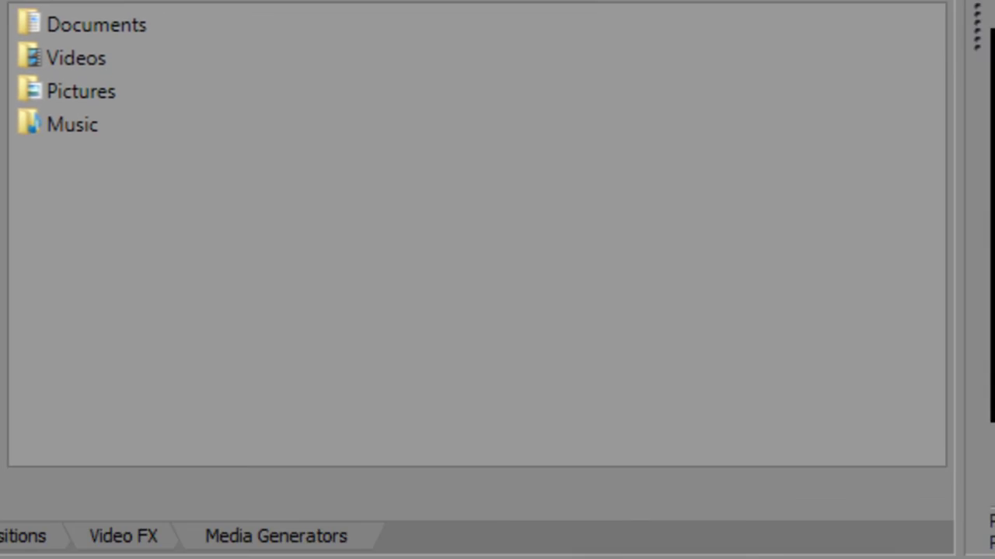
click(157, 346)
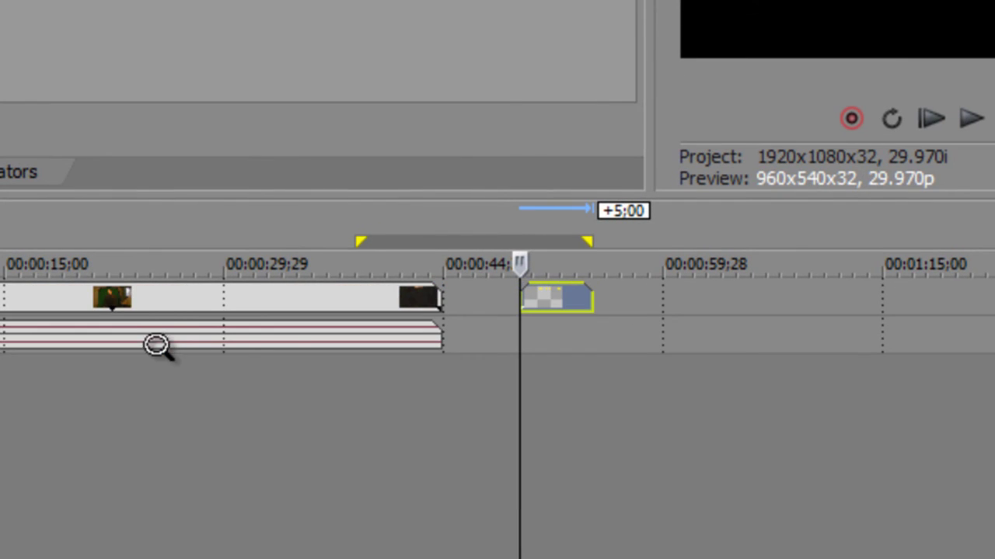
Step: Select the first video event and bring up, then dismiss, its context menu
click(142, 307)
right_click(142, 308)
click(49, 411)
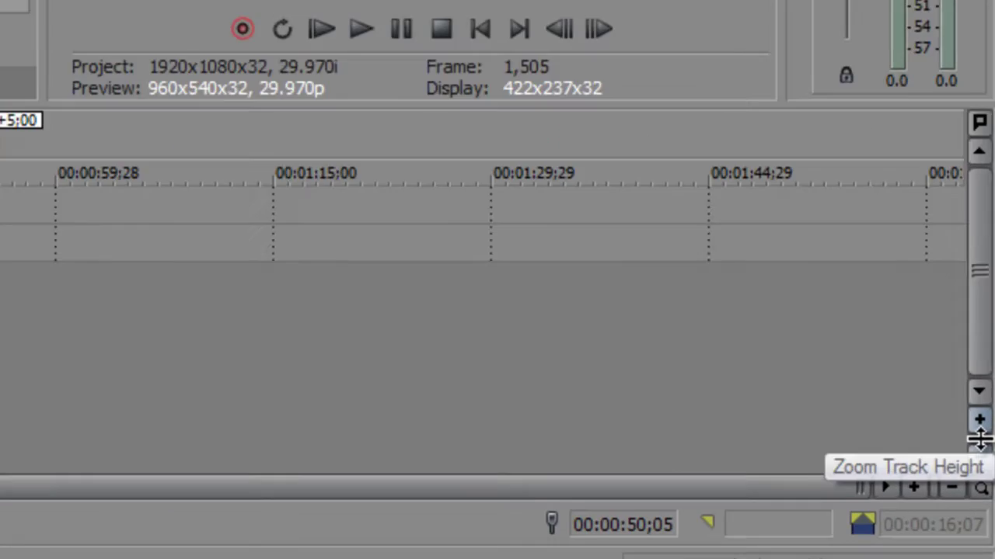
Step: Resize the track heights and zoom out to show every clip plus the title at 00:00:50;05
drag(985, 486, 983, 479)
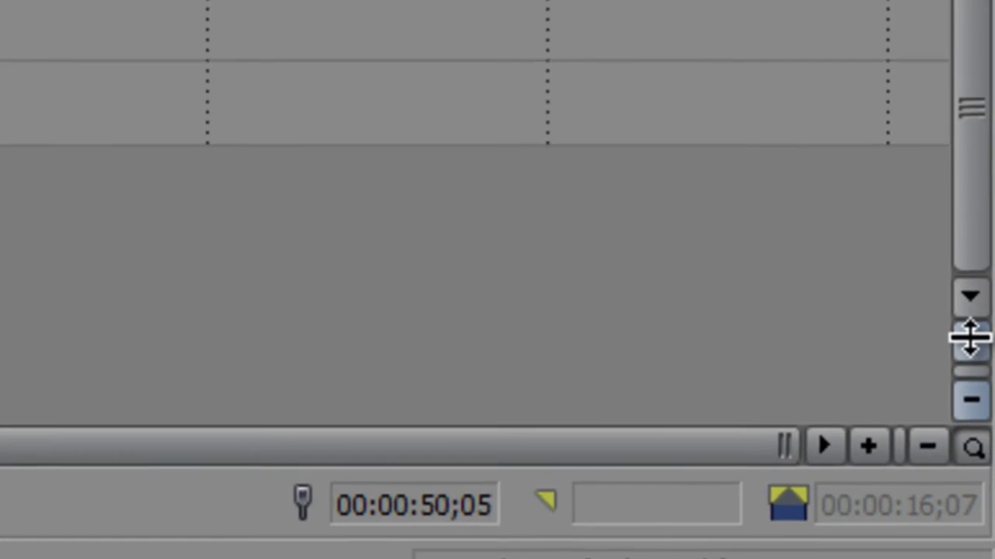
drag(969, 336, 969, 247)
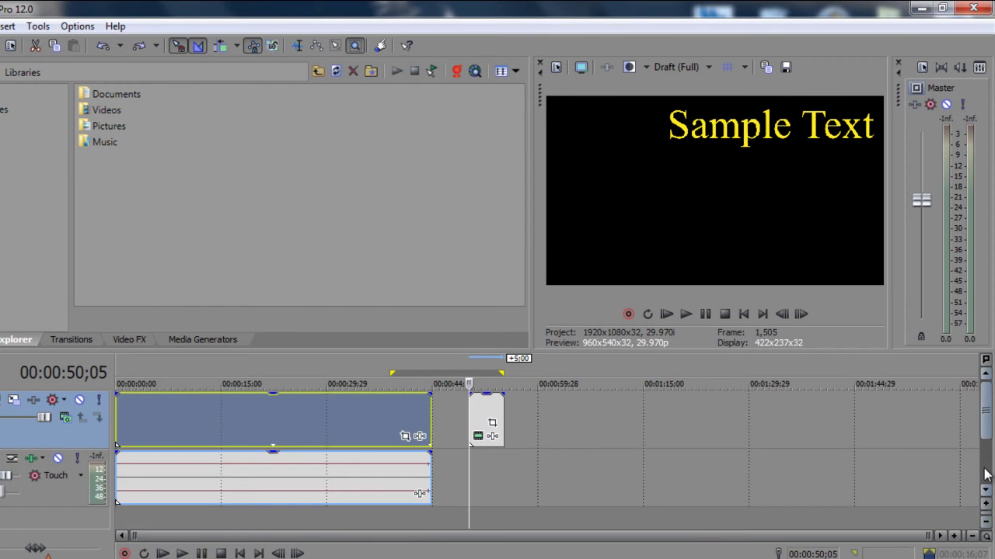
drag(985, 518, 985, 522)
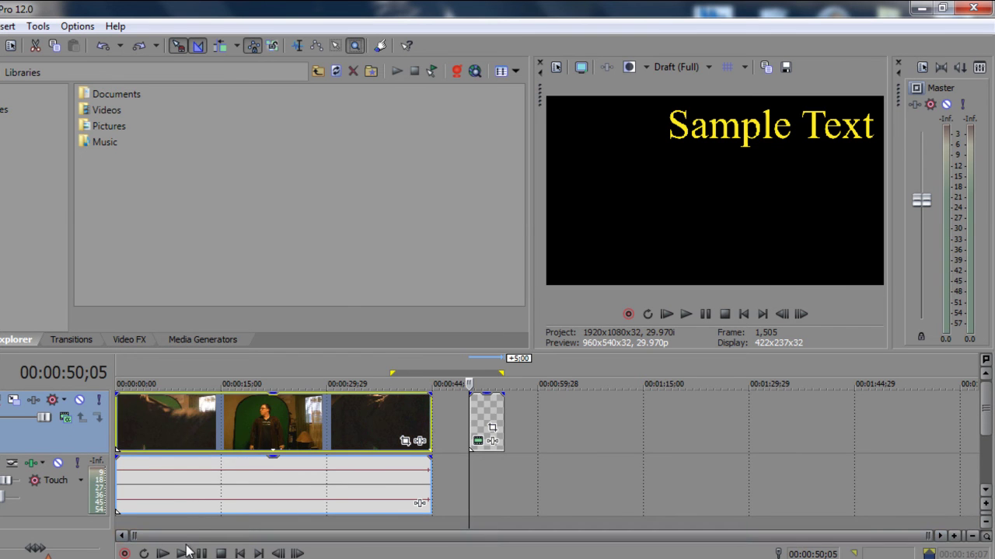
drag(133, 535, 346, 535)
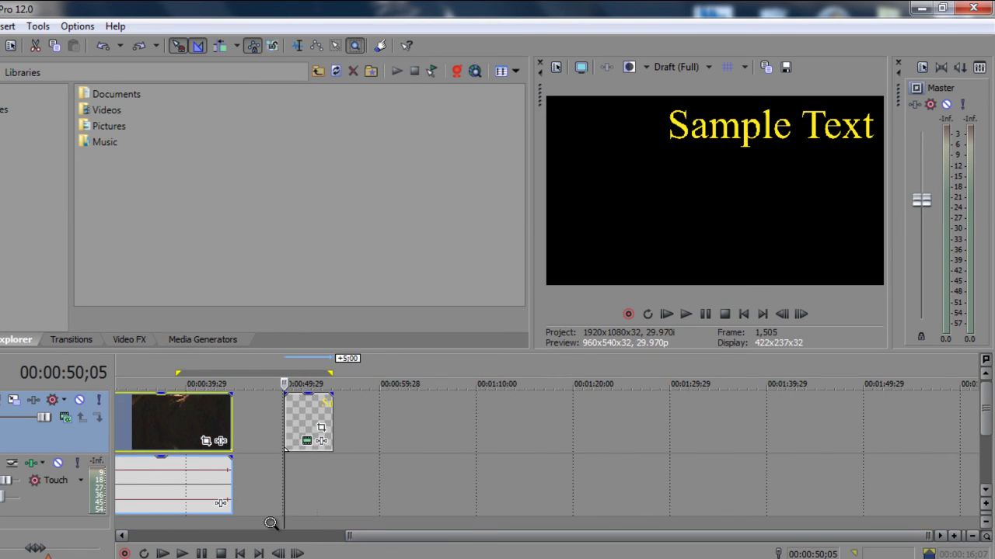
drag(271, 523, 649, 536)
double_click(454, 535)
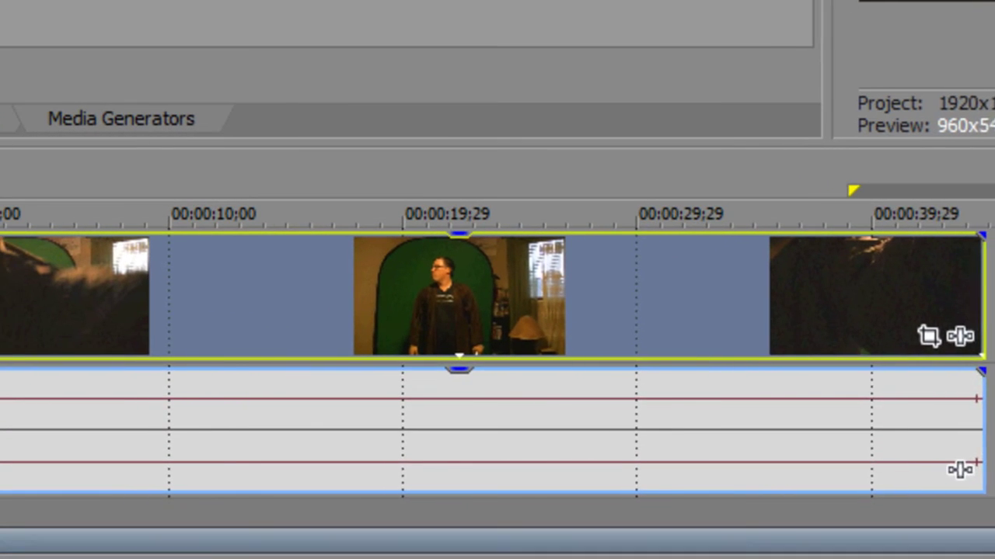
Step: Split the 00005.MTS clip a few seconds in with S, then pull the piece away and back
drag(901, 540, 510, 540)
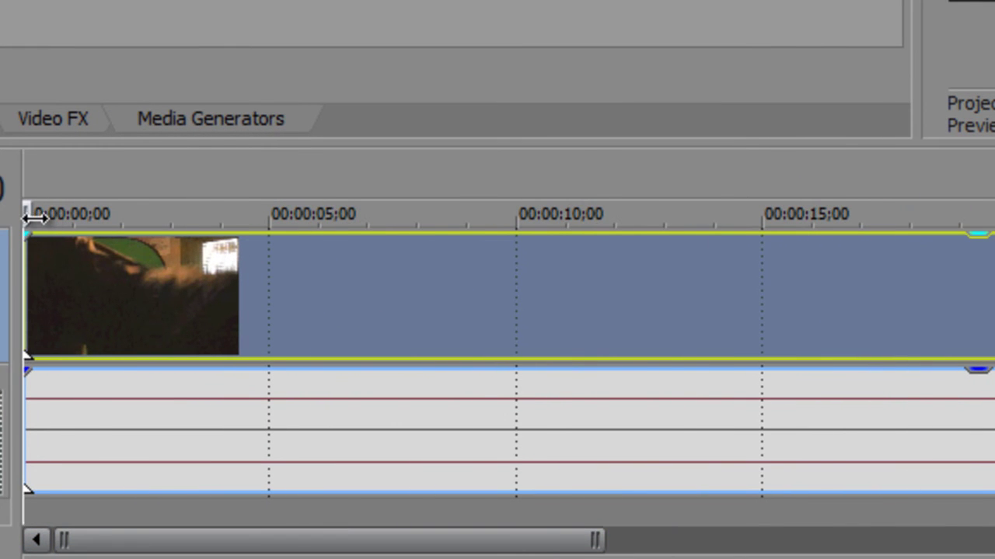
drag(30, 212, 187, 209)
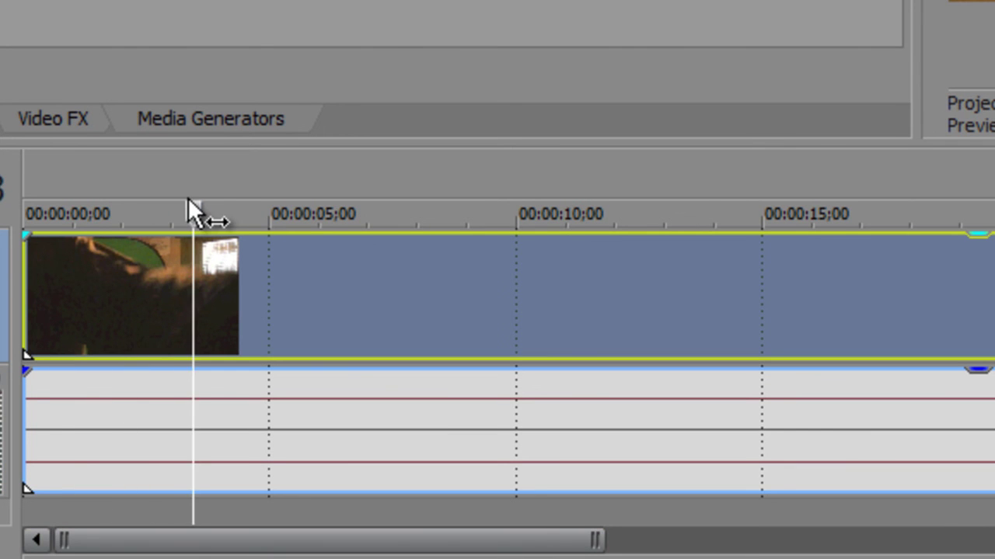
key(s)
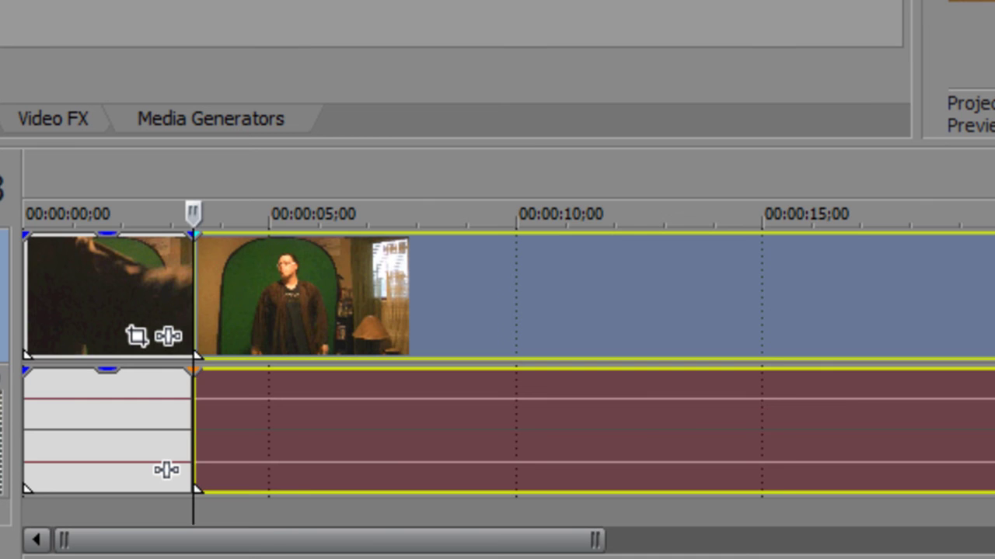
drag(306, 275, 530, 251)
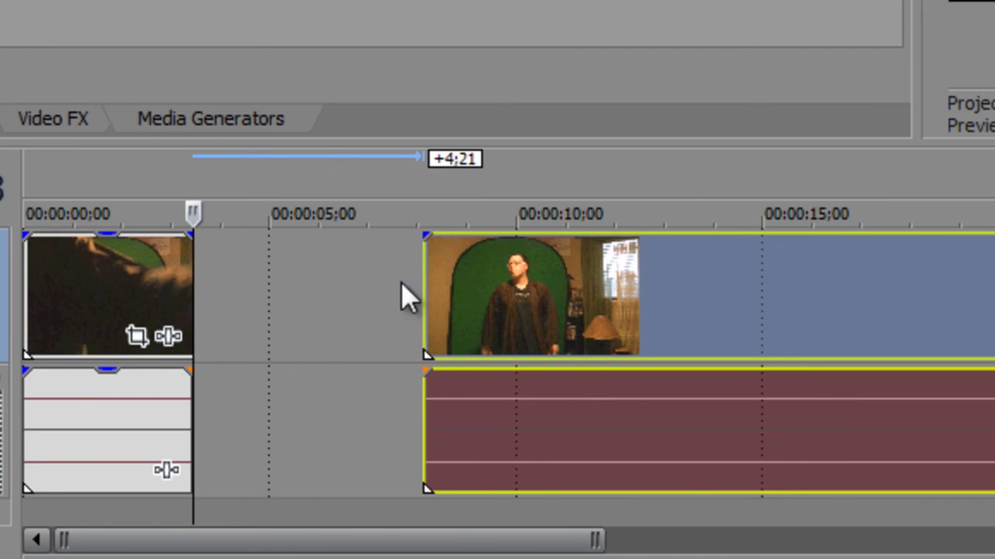
drag(560, 302, 344, 311)
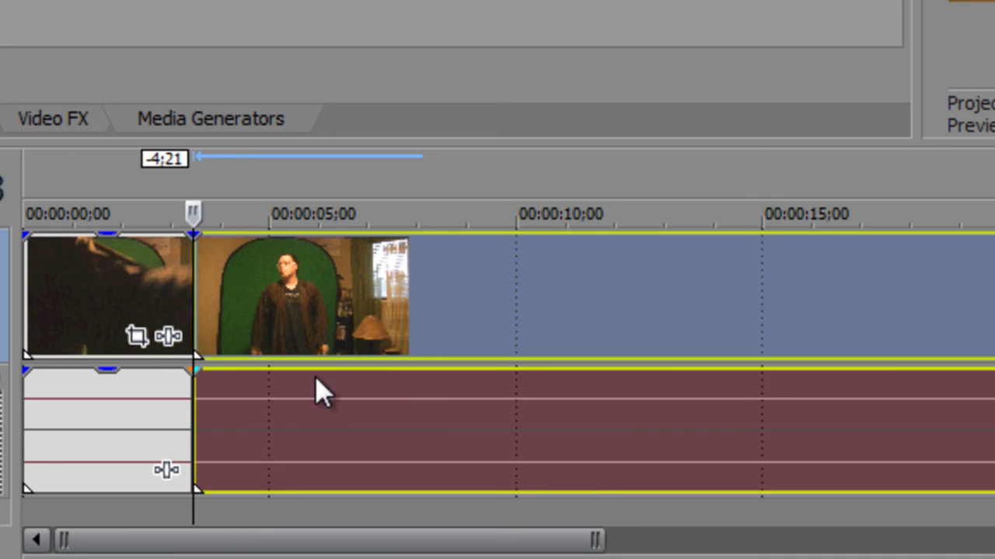
Step: Add further cuts at successive points across the clip's first 15 seconds
click(283, 432)
key(ctrl+v)
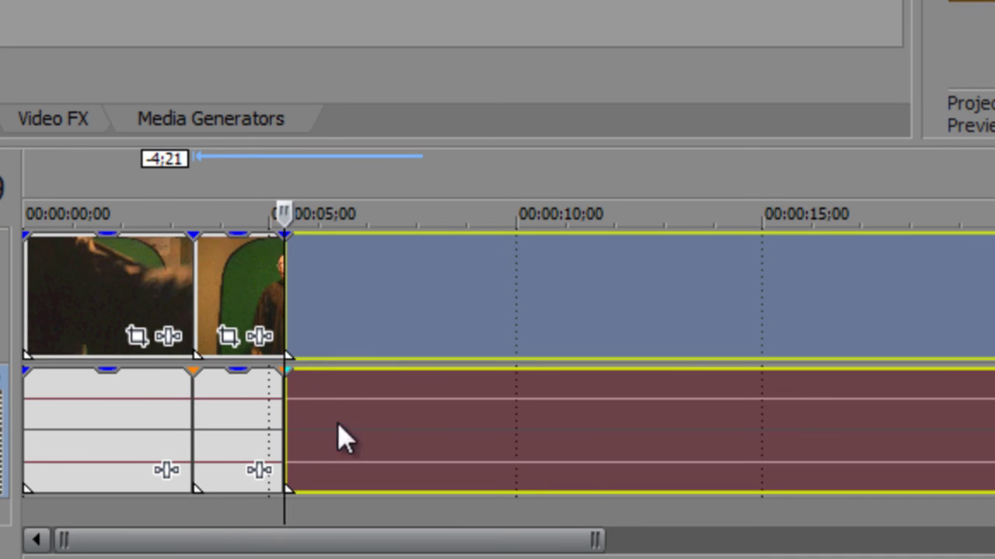
key(ctrl+z)
key(ctrl+v)
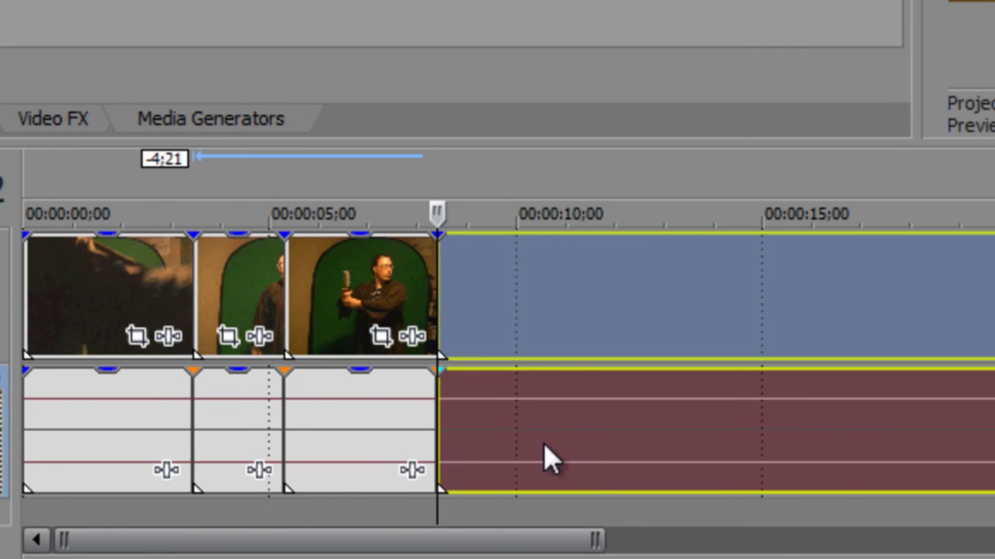
click(570, 461)
key(ctrl+v)
click(766, 458)
key(ctrl+v)
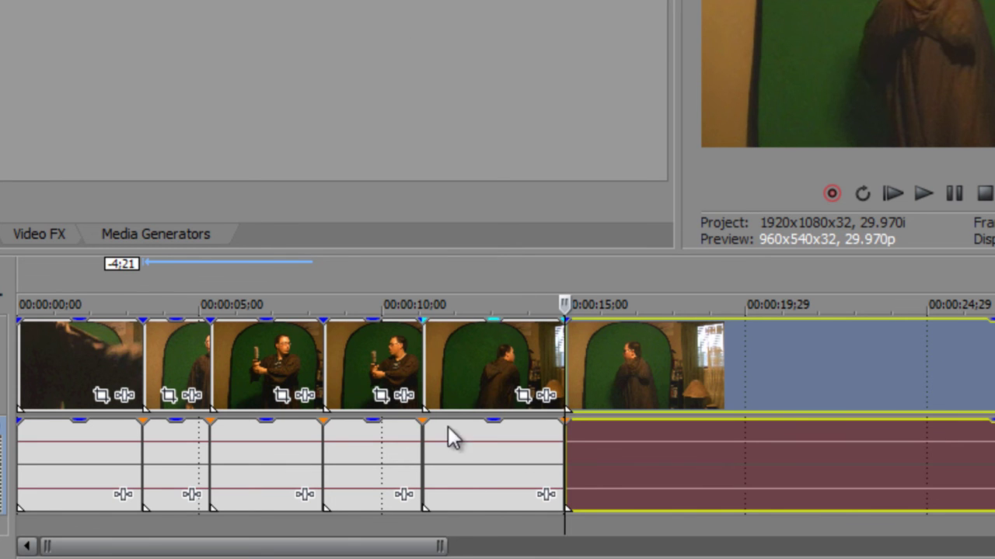
Step: Trim about 22 seconds off the last 00005.MTS event's end, then play and pause the result
drag(439, 546, 610, 546)
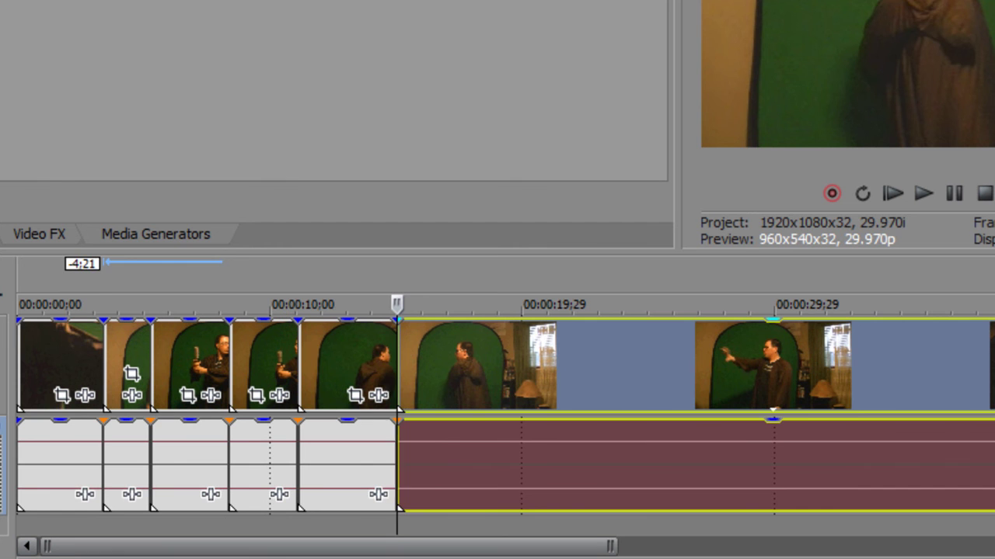
drag(993, 365, 491, 364)
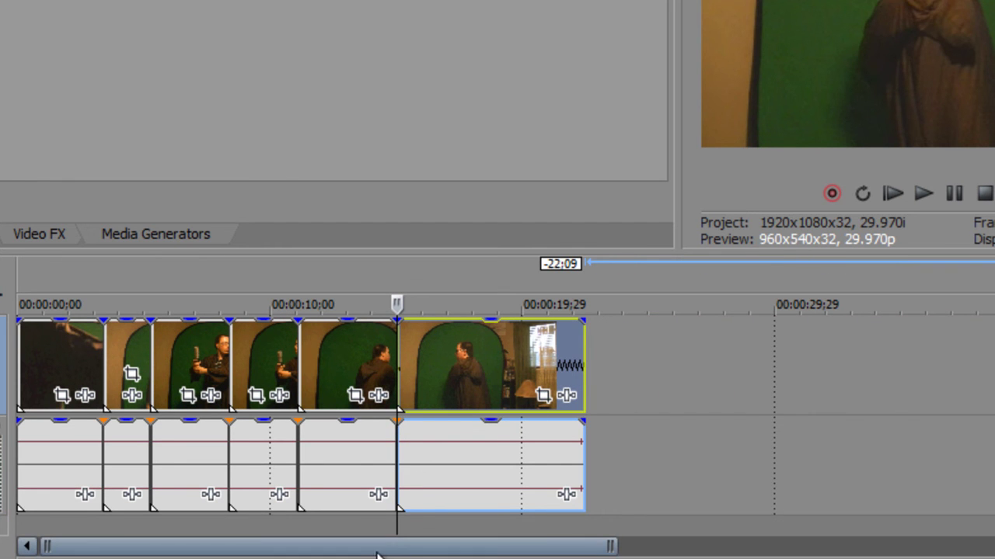
key(space)
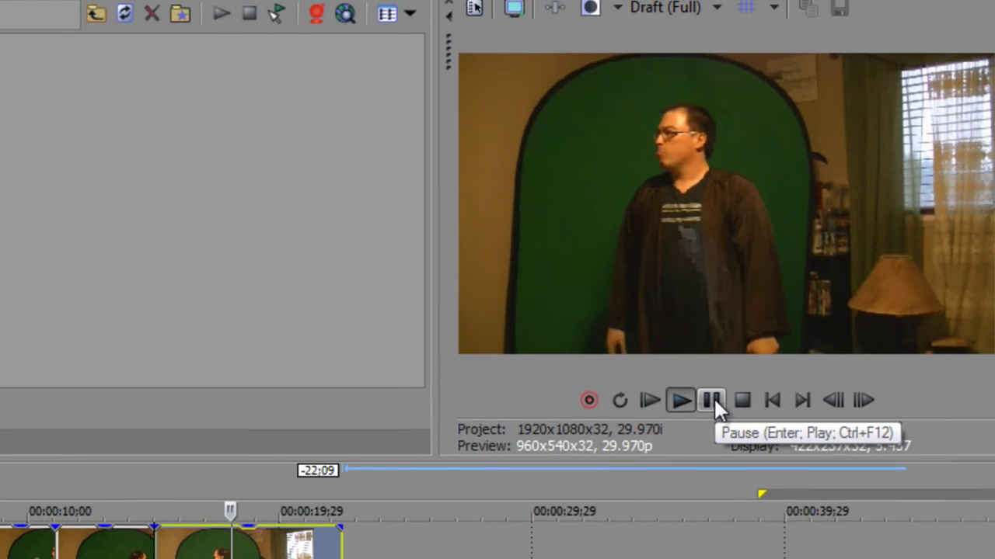
click(705, 401)
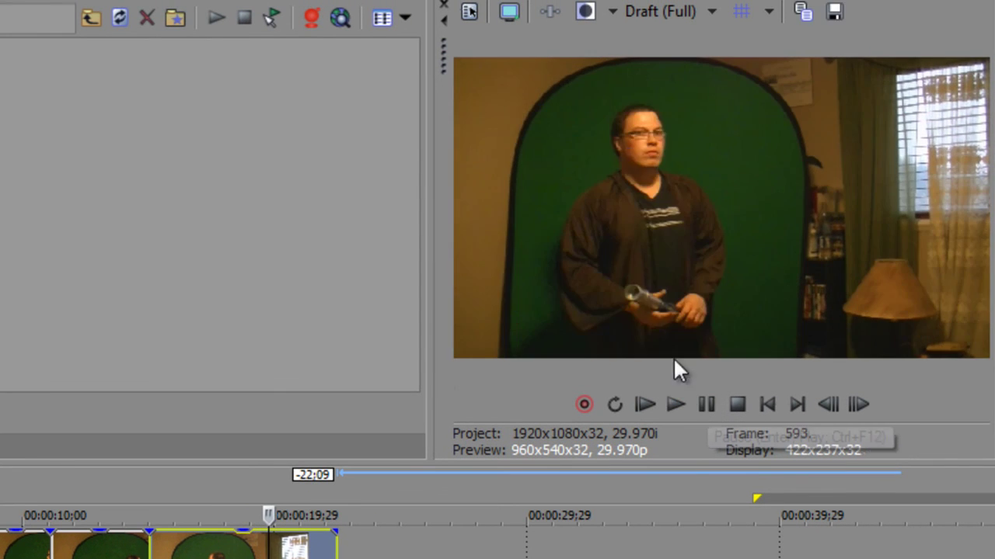
click(670, 12)
Step: Set the preview quality to Draft (Quarter) and replay an earlier section at that quality
mouse_move(684, 42)
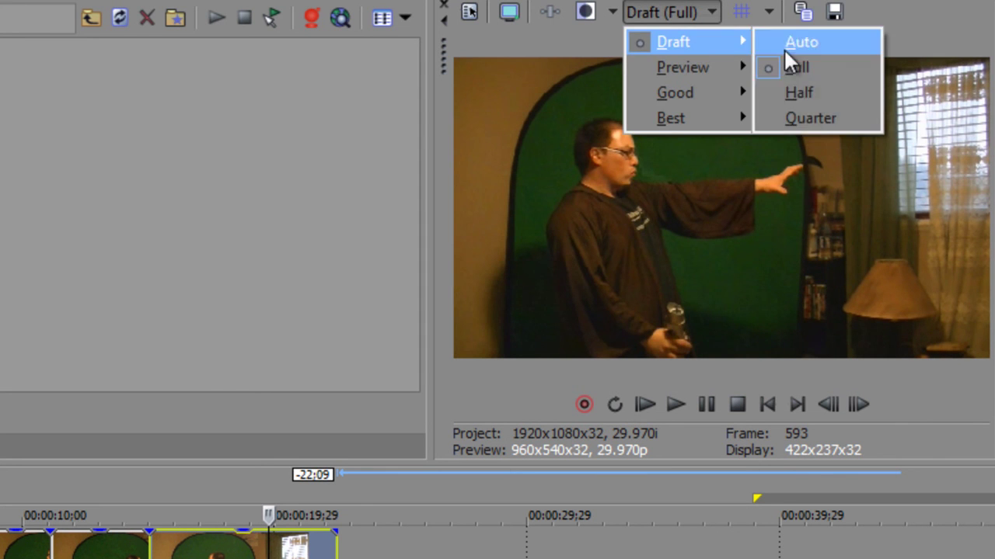
click(806, 117)
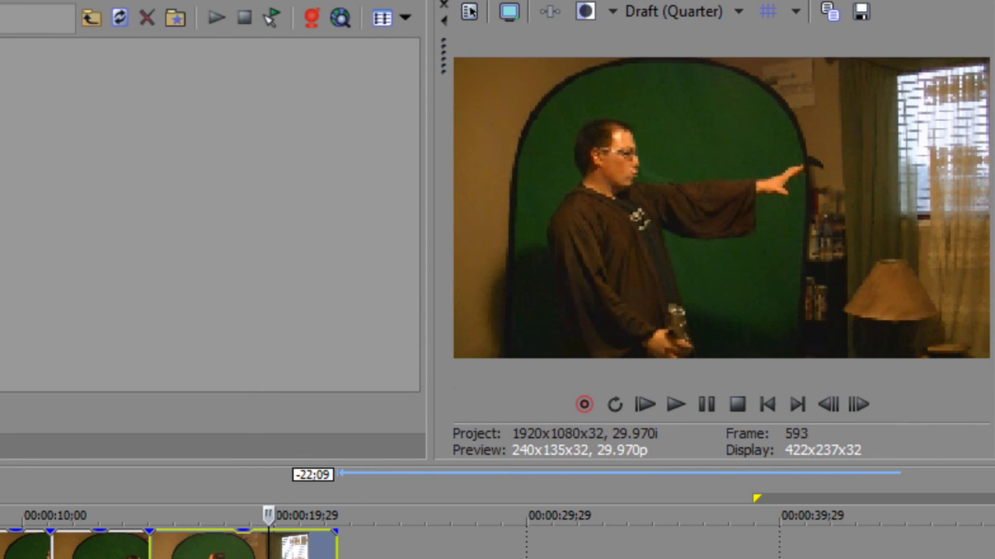
click(157, 536)
click(666, 404)
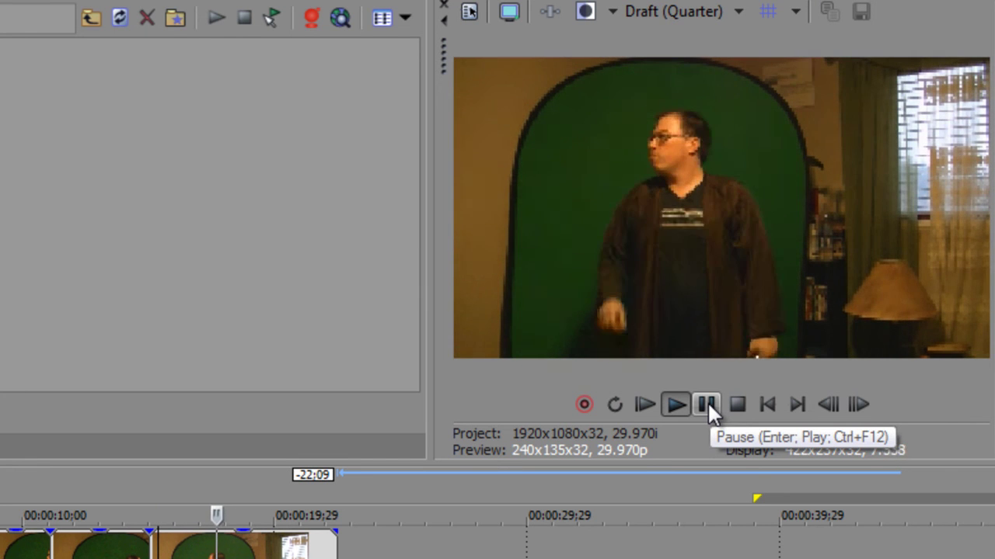
click(707, 404)
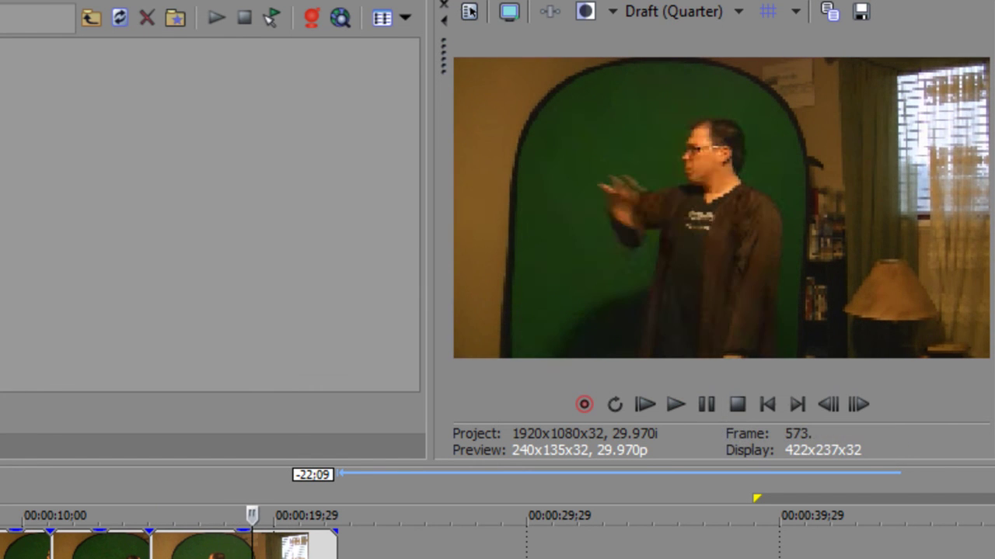
Step: Drag the last clip's end back out to full length, ending just past the playhead
drag(335, 540, 994, 558)
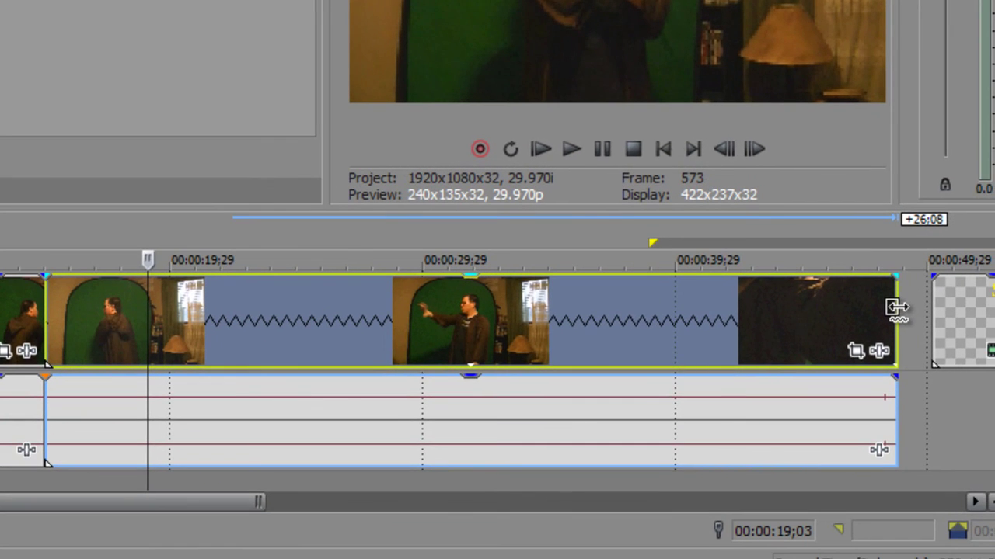
drag(896, 308, 899, 309)
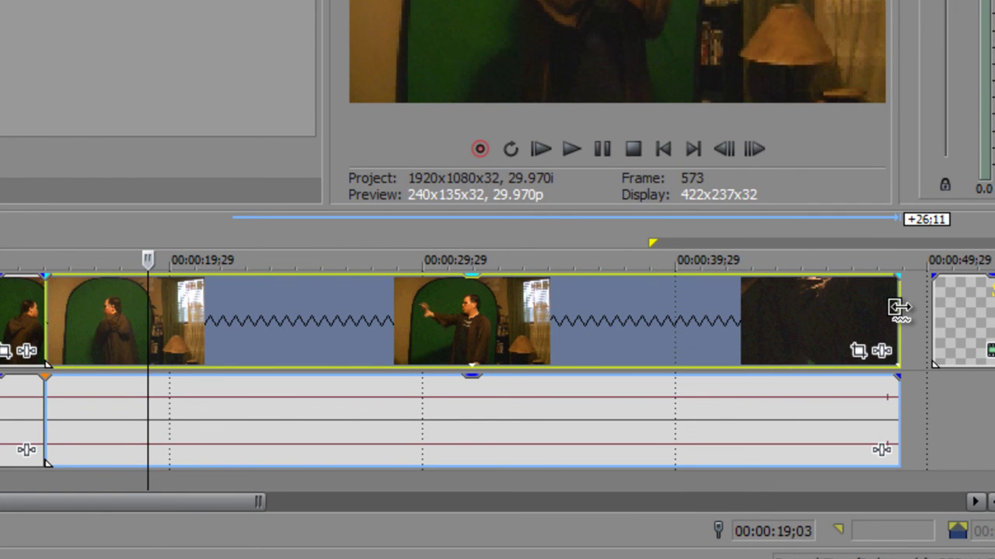
drag(899, 309, 449, 313)
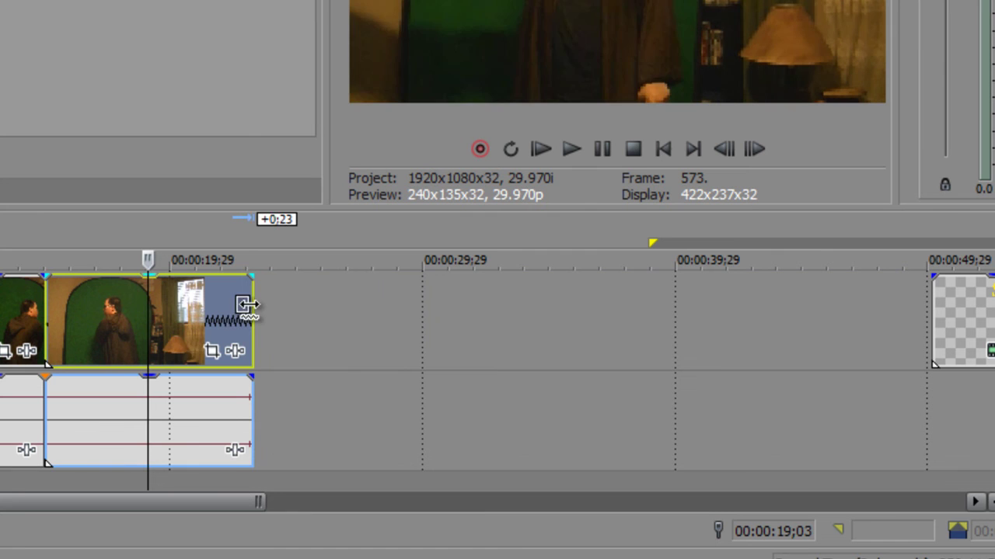
drag(247, 304, 877, 305)
Step: Play and pause the clip, then trim its end back by 22;14
click(570, 151)
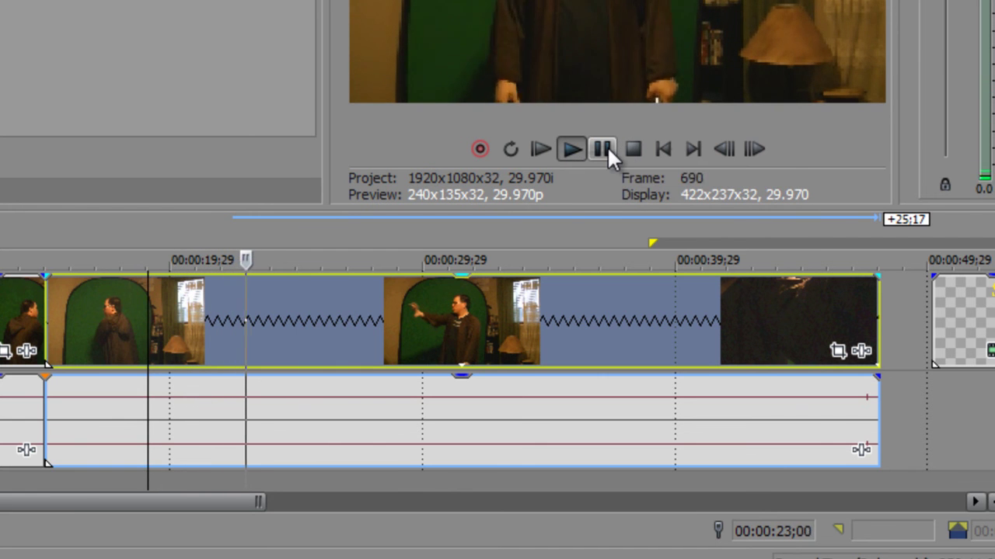
click(606, 148)
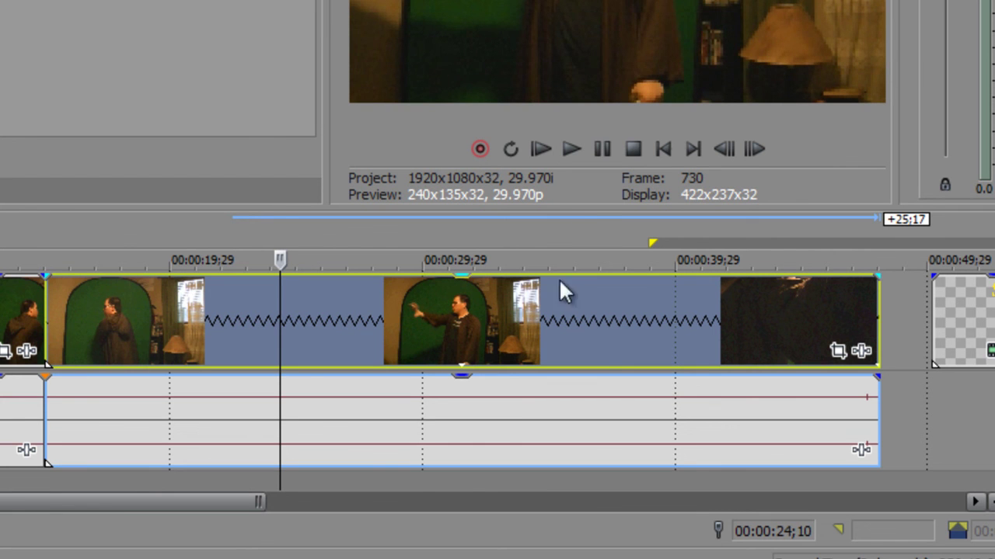
drag(871, 317, 310, 322)
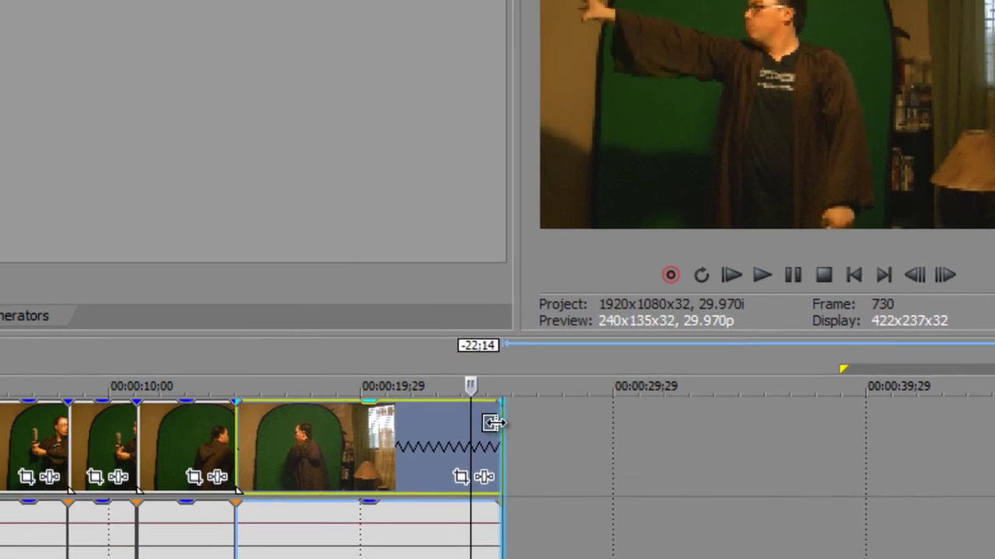
Step: Trim the last clip's end a further 1;08 to about 00:00:22 and play the new ending
drag(300, 309, 117, 311)
drag(351, 465, 511, 469)
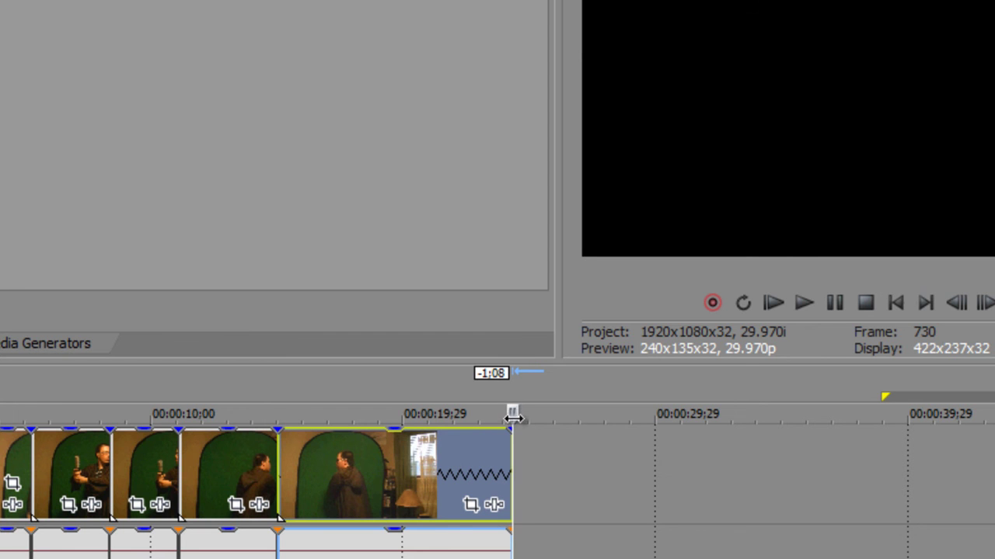
key(space)
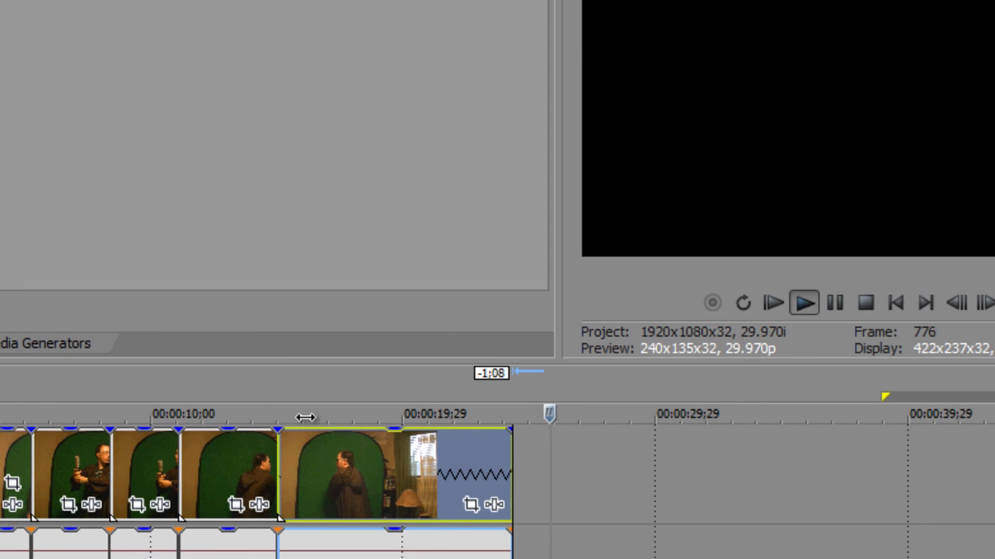
drag(548, 412, 418, 413)
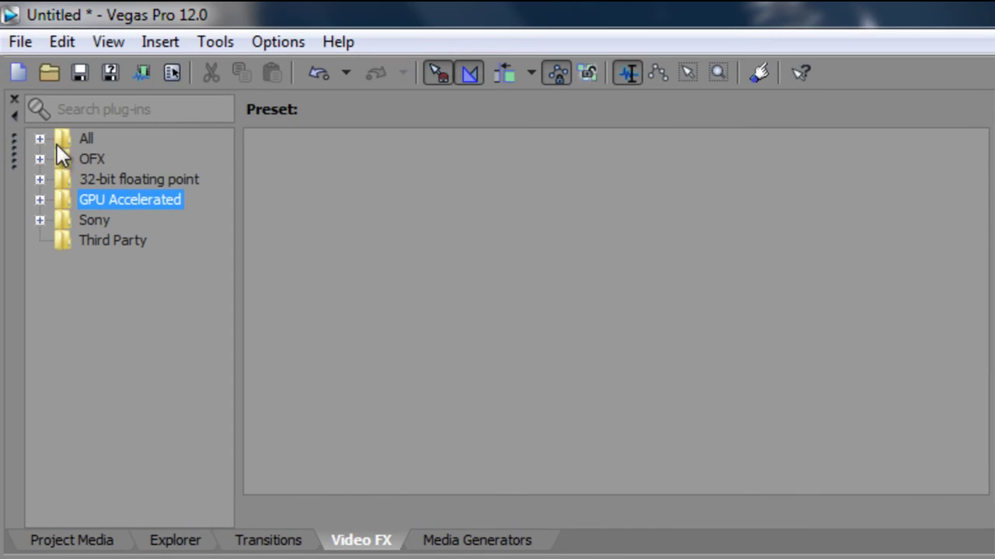
Step: Show all video effect plug-ins and preview the Channel Blend effect's presets
click(75, 138)
click(38, 139)
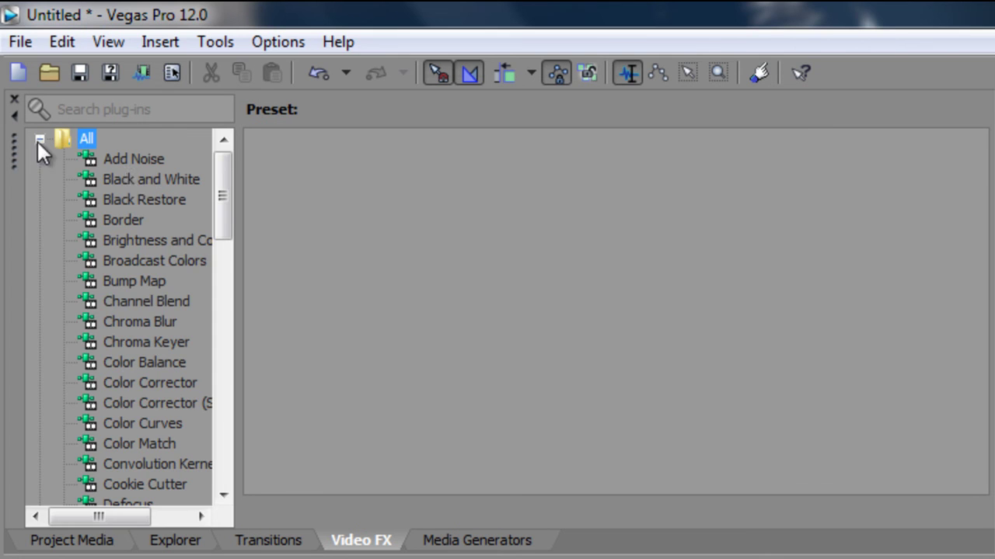
click(155, 299)
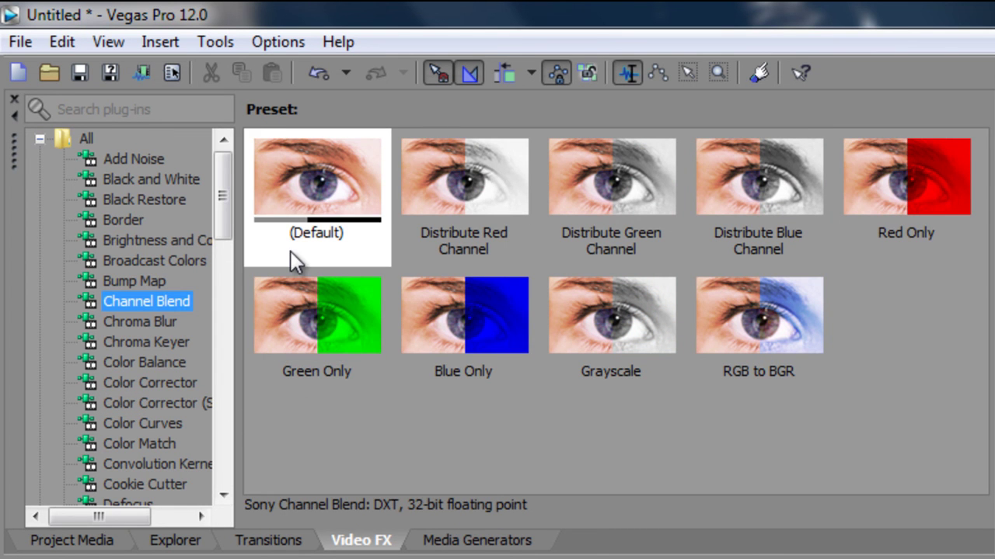
Step: Browse the Credit Roll, Solid Color, Checkerboard and (Legacy) Text media generator presets
click(458, 545)
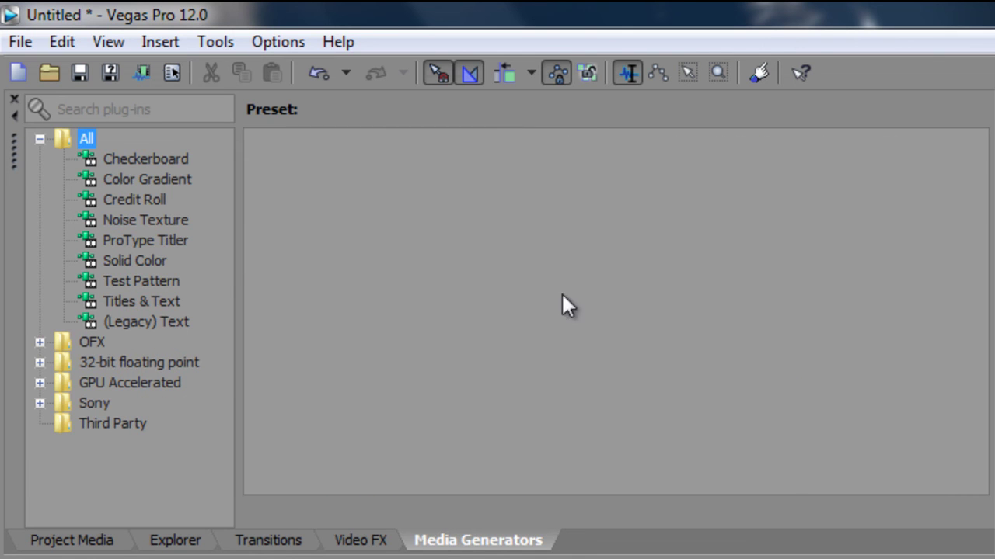
click(133, 199)
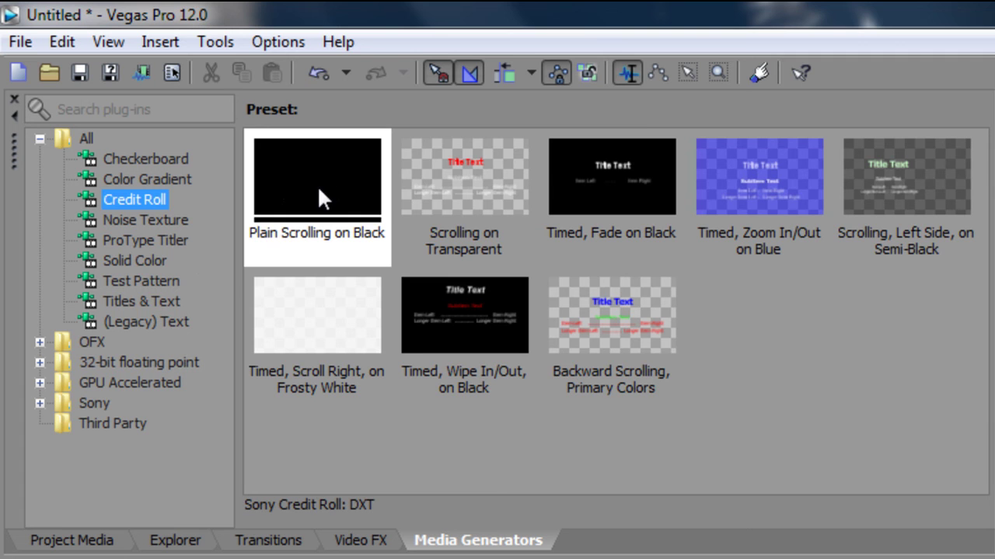
click(142, 262)
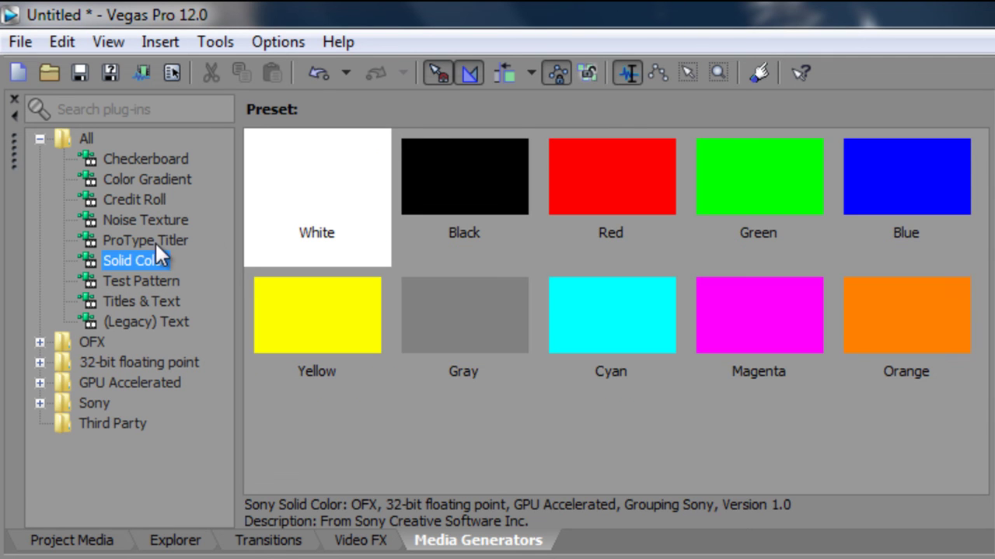
click(134, 160)
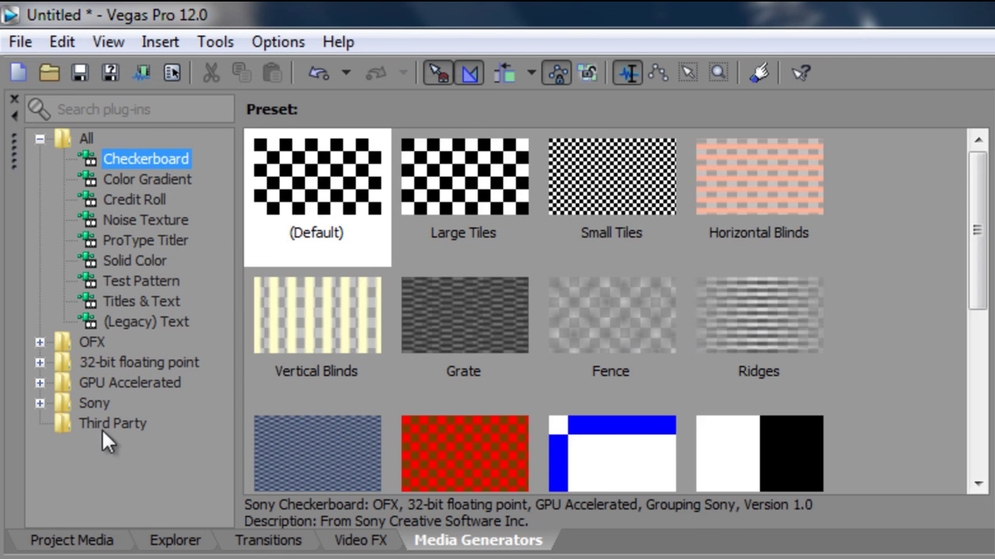
drag(977, 259, 988, 419)
click(141, 317)
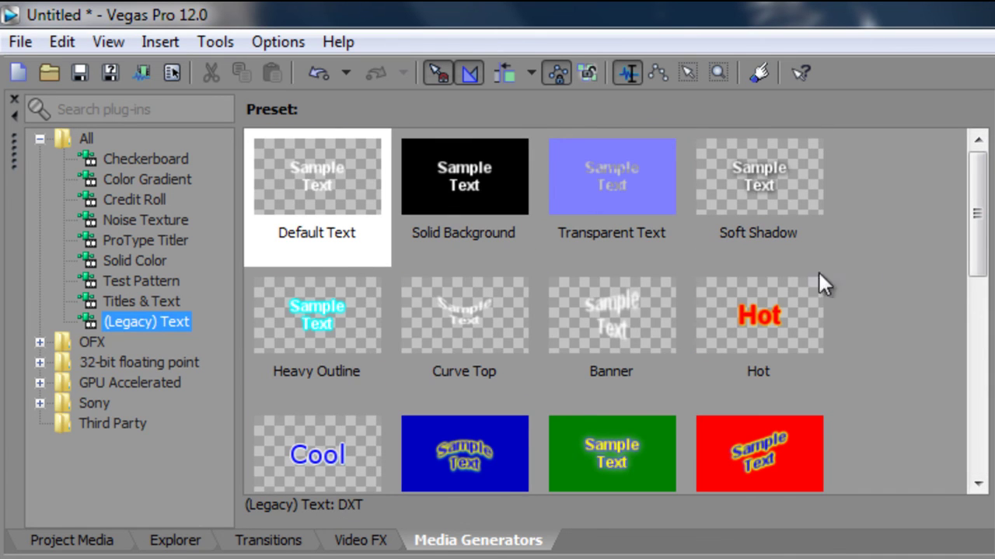
mouse_move(974, 215)
mouse_down()
mouse_move(976, 412)
mouse_move(967, 225)
mouse_up()
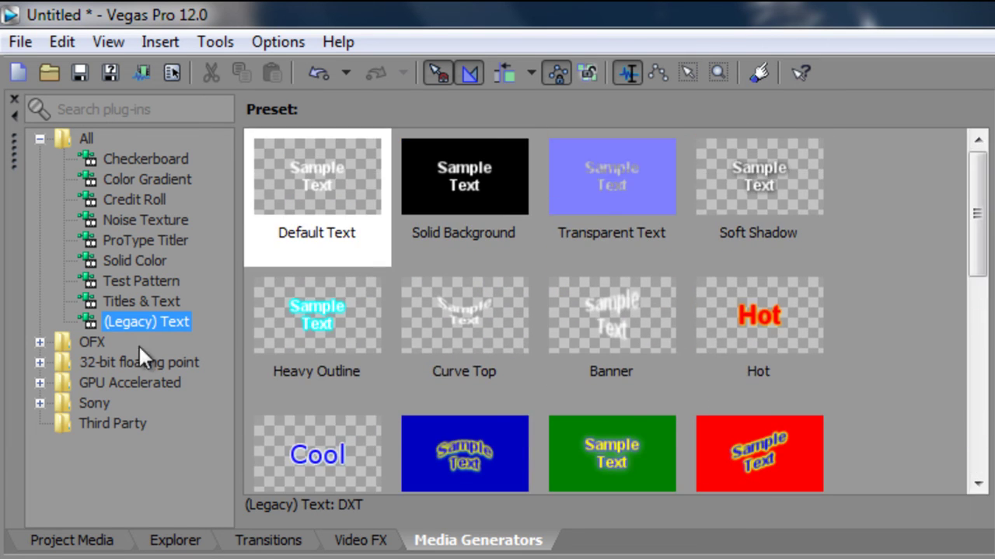
Step: Browse the Titles & Text, (Legacy) Text and ProType Titler generator presets
click(128, 302)
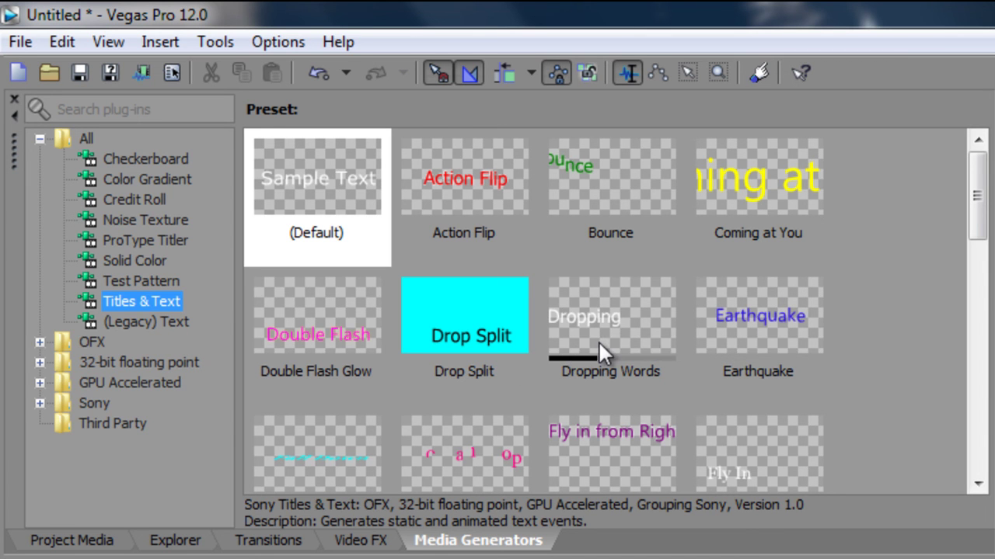
drag(981, 208, 971, 423)
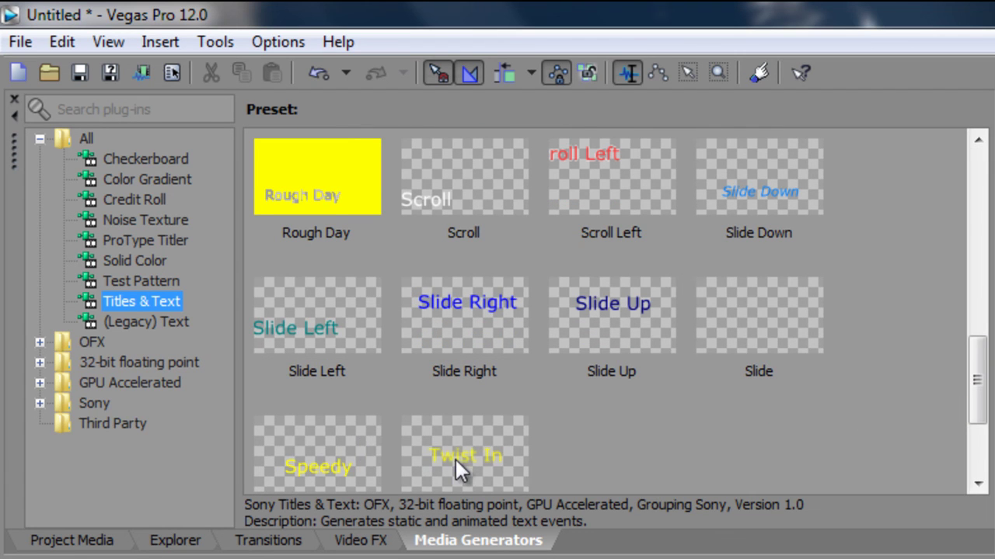
click(151, 323)
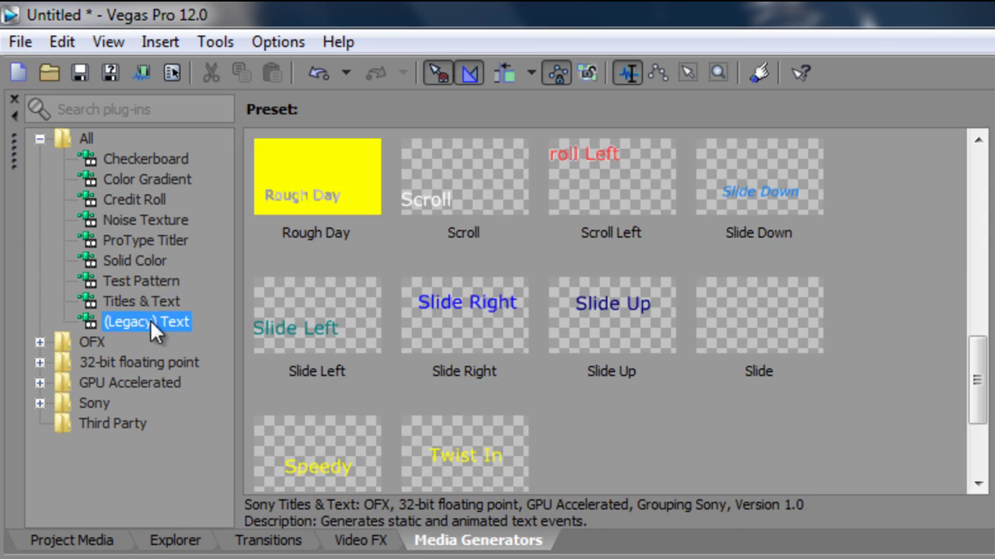
click(152, 239)
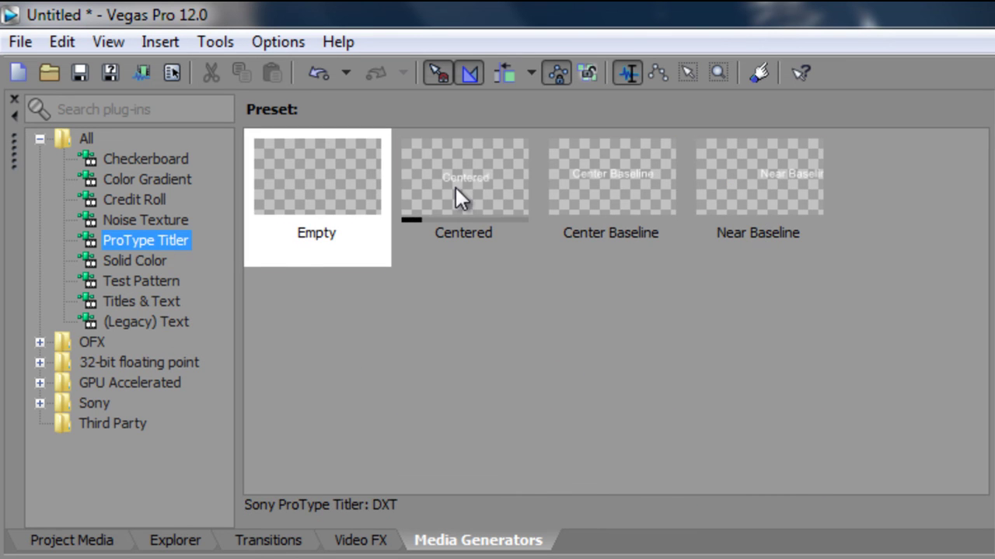
Step: Expand and collapse the OFX generator group, then move on to the Video FX tab
click(39, 342)
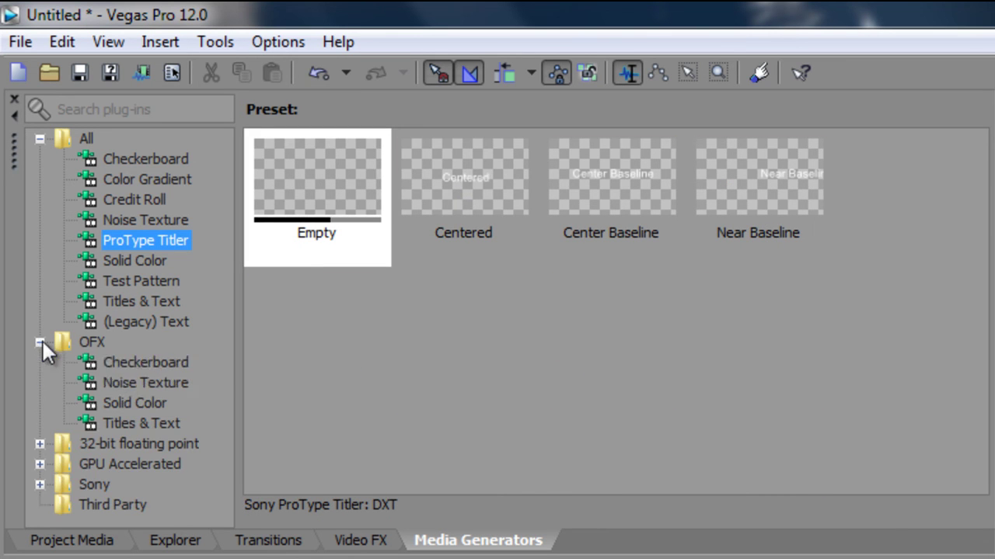
click(39, 342)
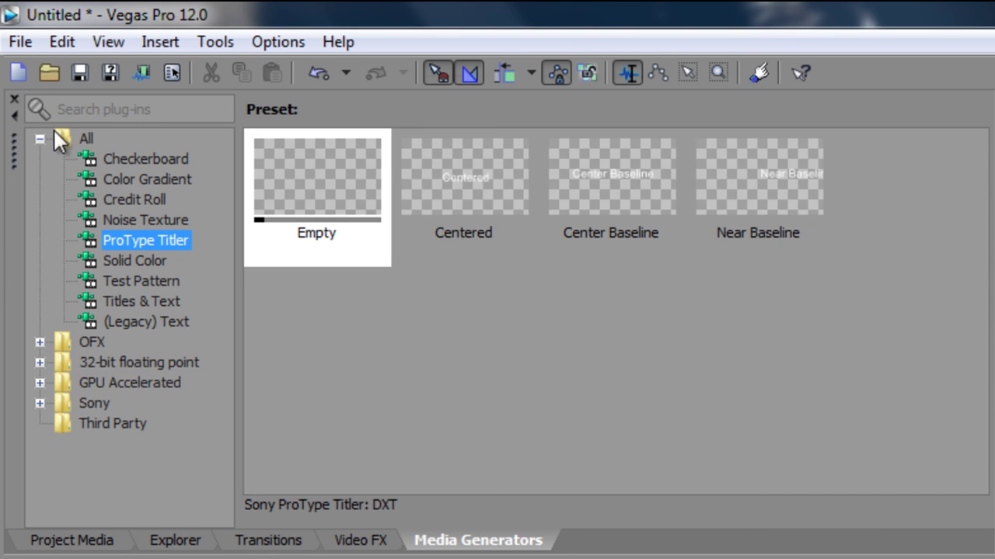
click(355, 541)
Step: Show the Project Media panel and preview the 00005.MTS clip
click(176, 540)
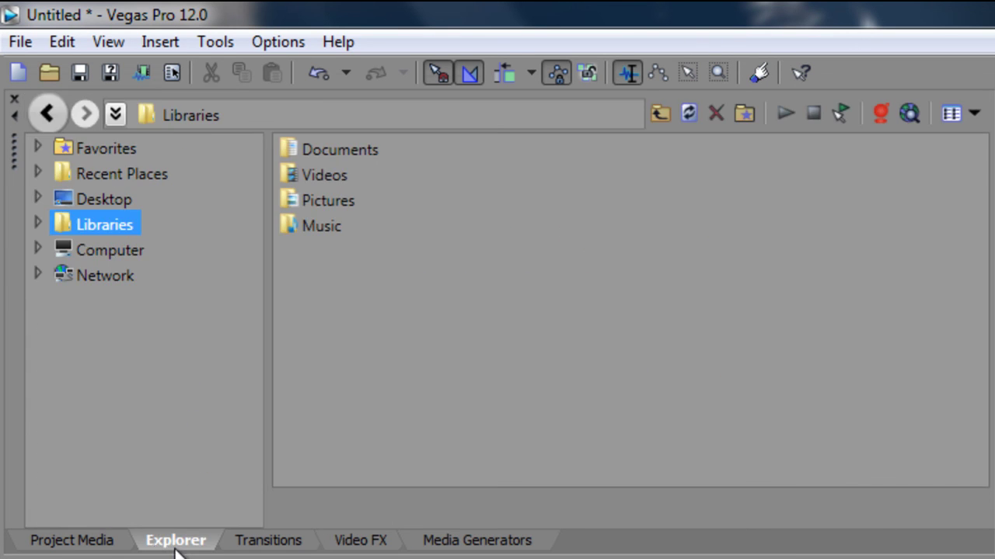
click(96, 541)
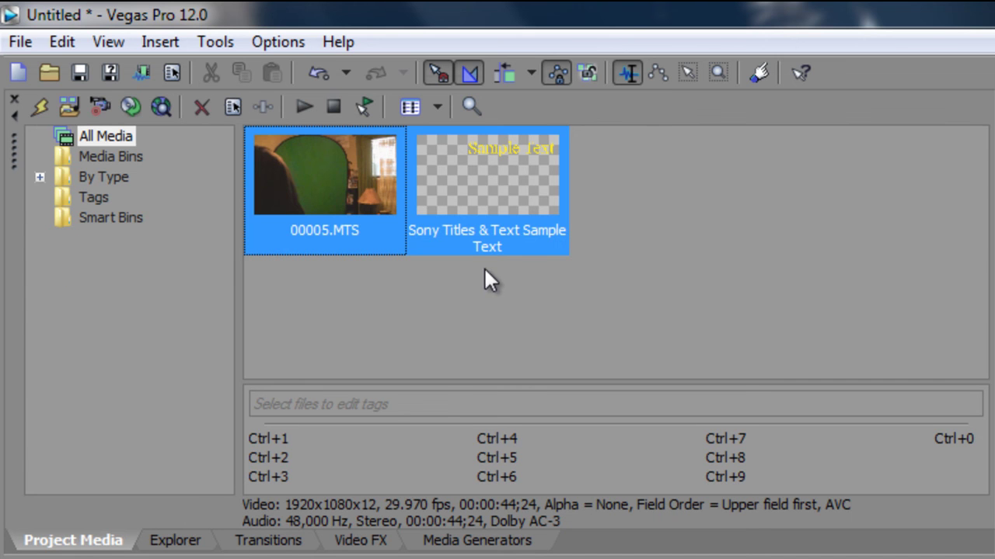
click(313, 104)
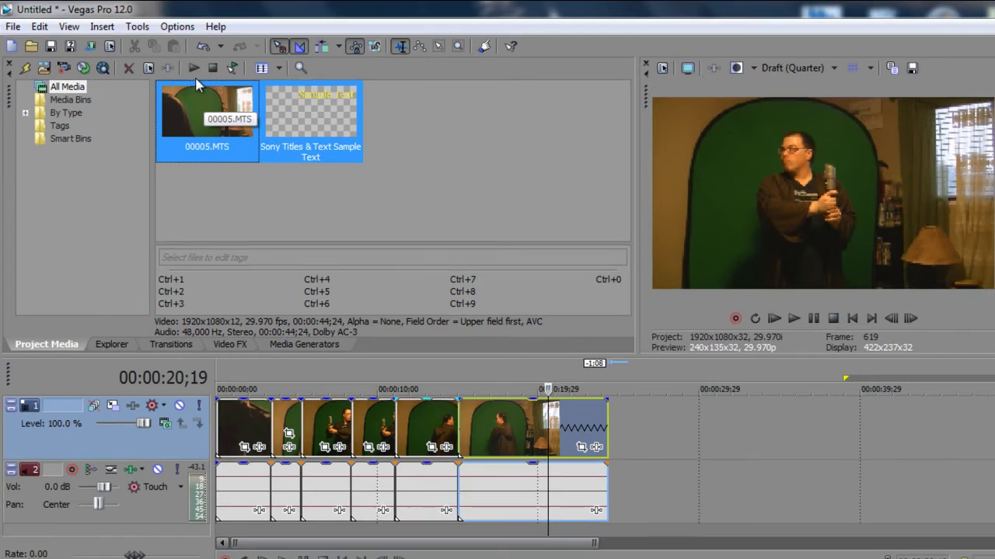
click(193, 69)
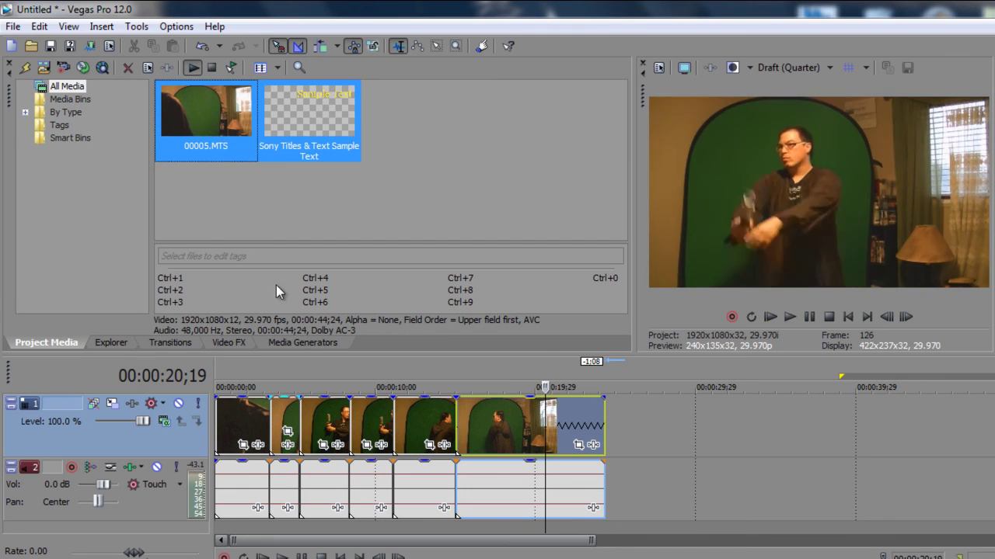
click(211, 67)
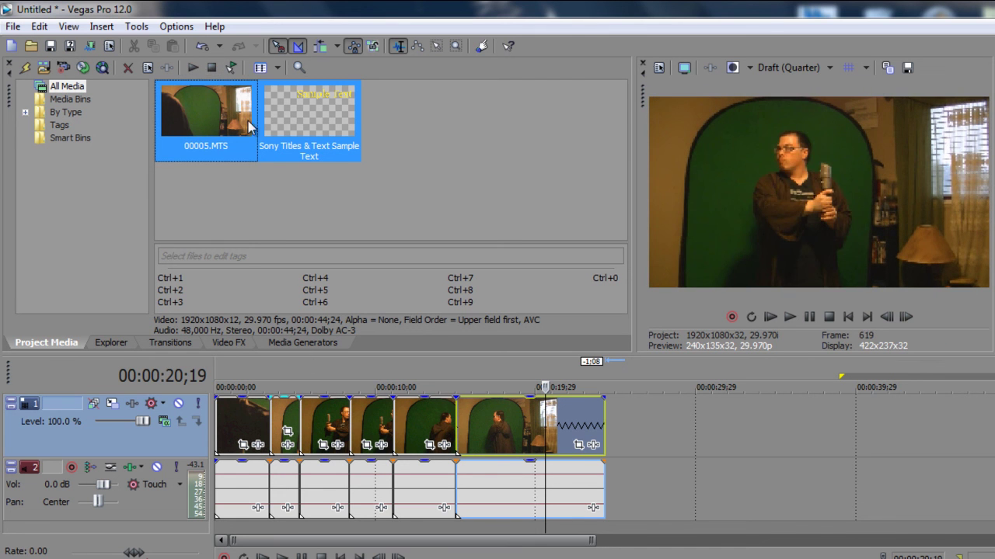
Step: Preview the Sample Text title, then toggle Auto Preview on and back off
click(282, 125)
click(191, 67)
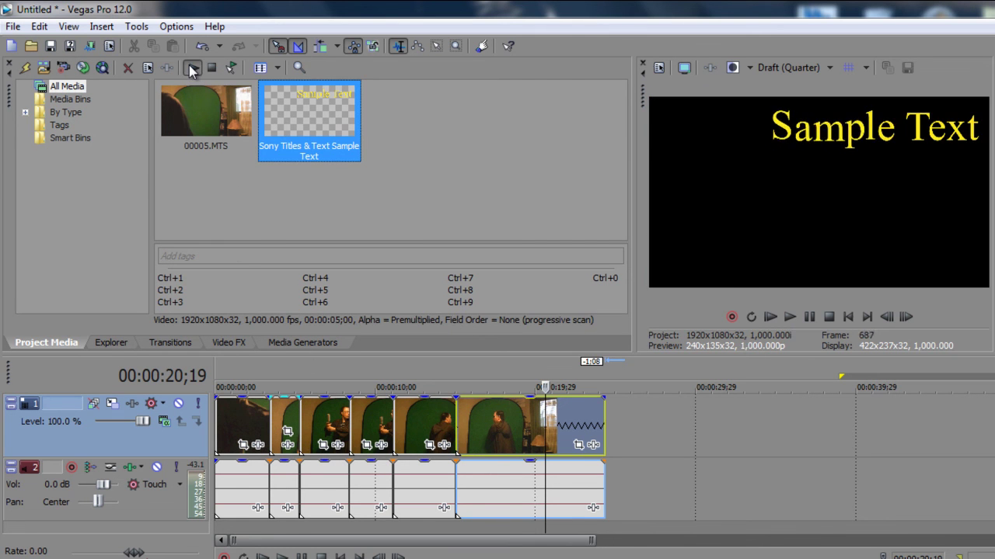
click(211, 68)
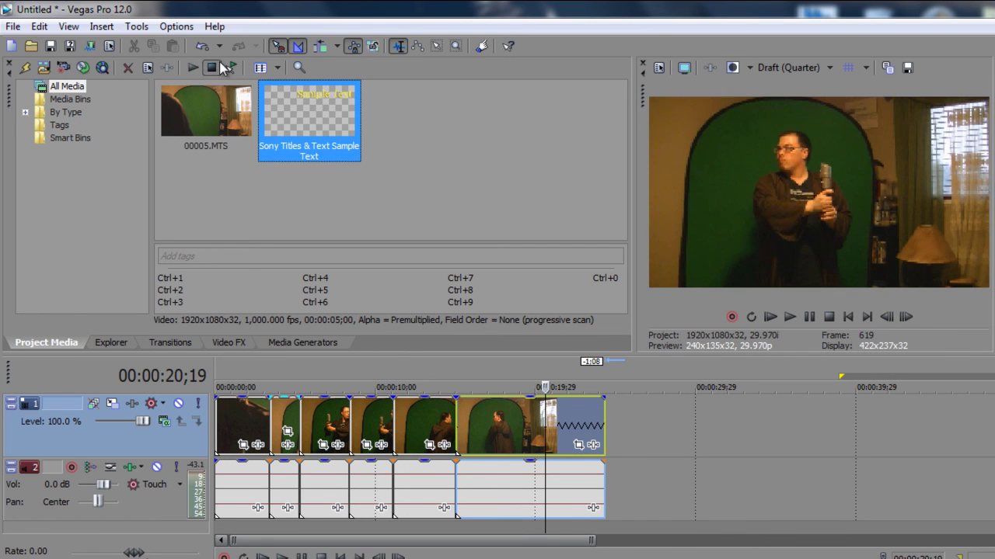
click(234, 67)
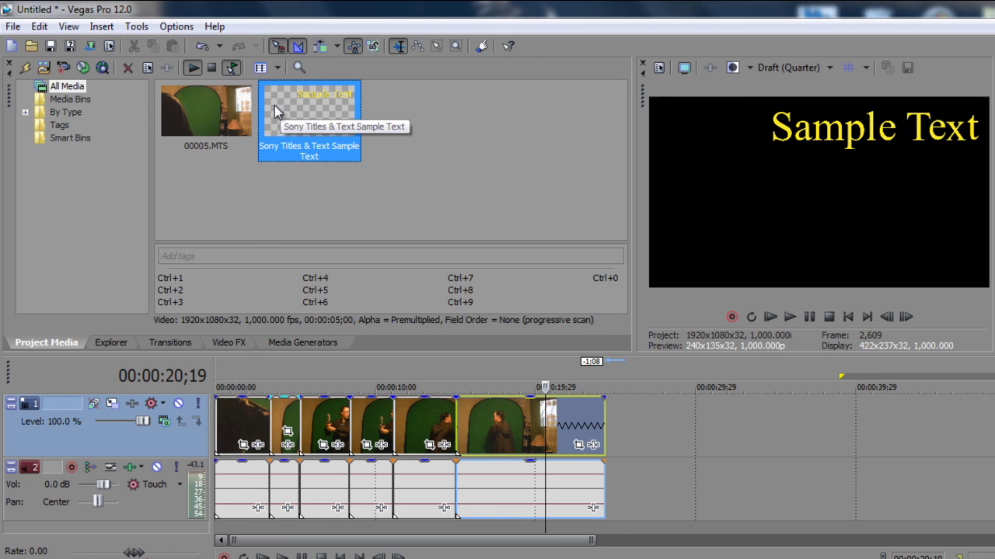
click(230, 71)
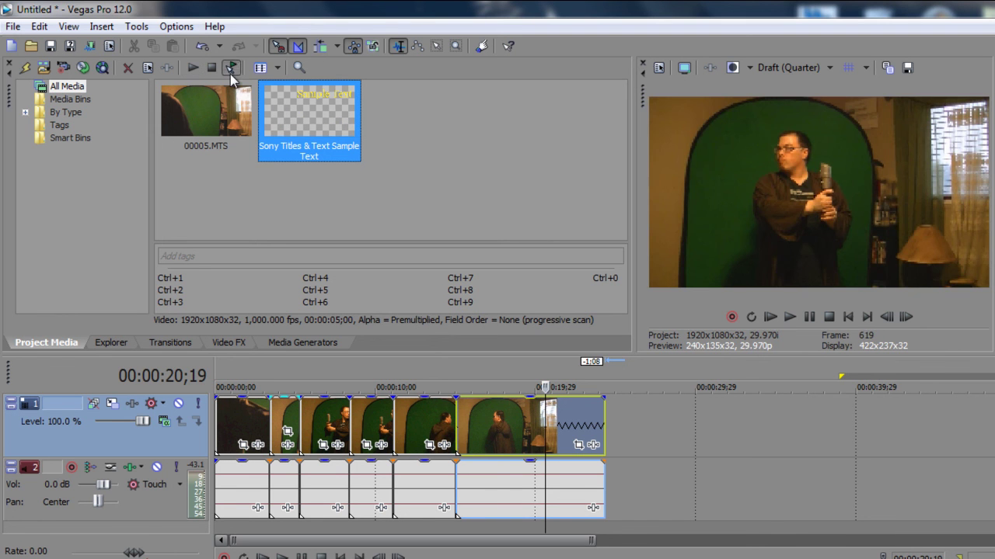
Step: Cycle the project media view through List, Details and back to Thumbnails
click(263, 68)
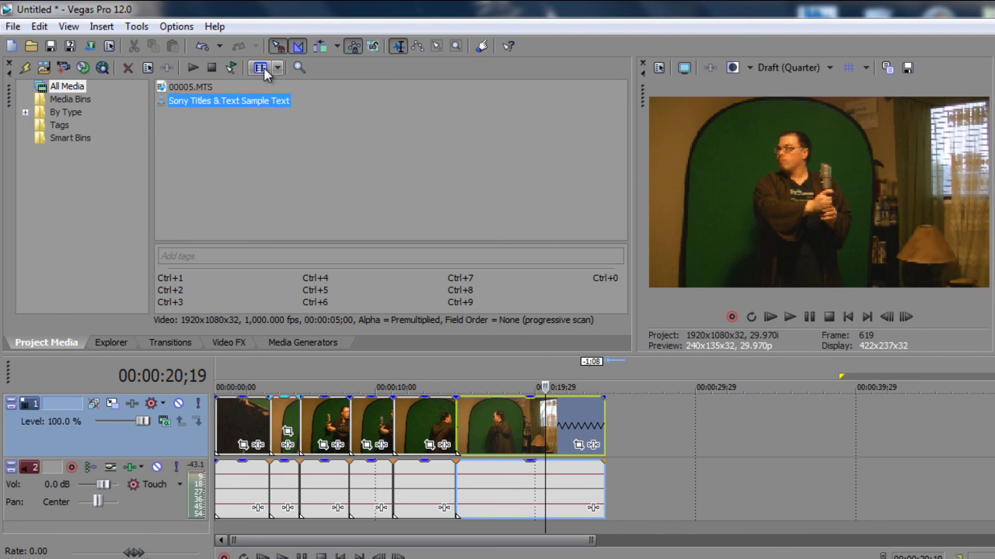
click(263, 69)
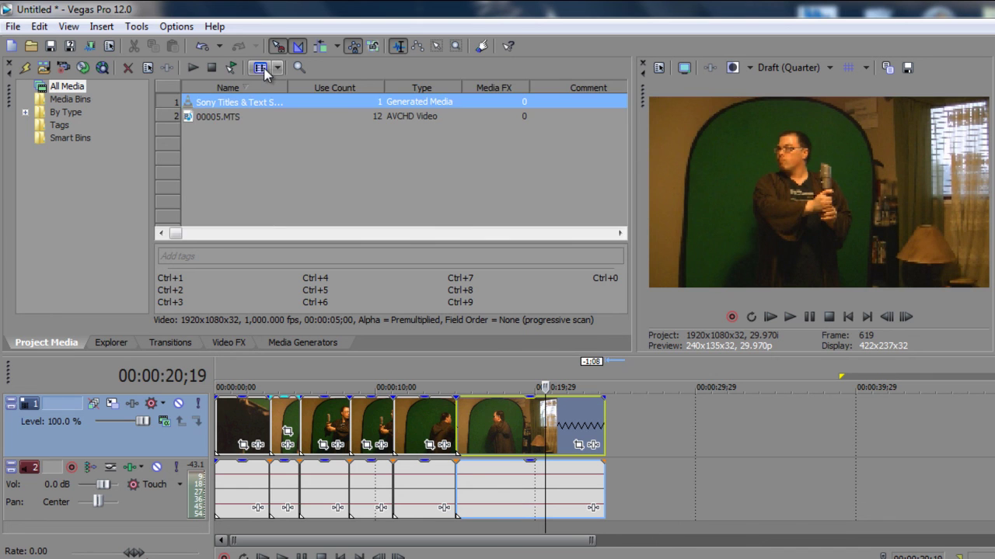
click(263, 69)
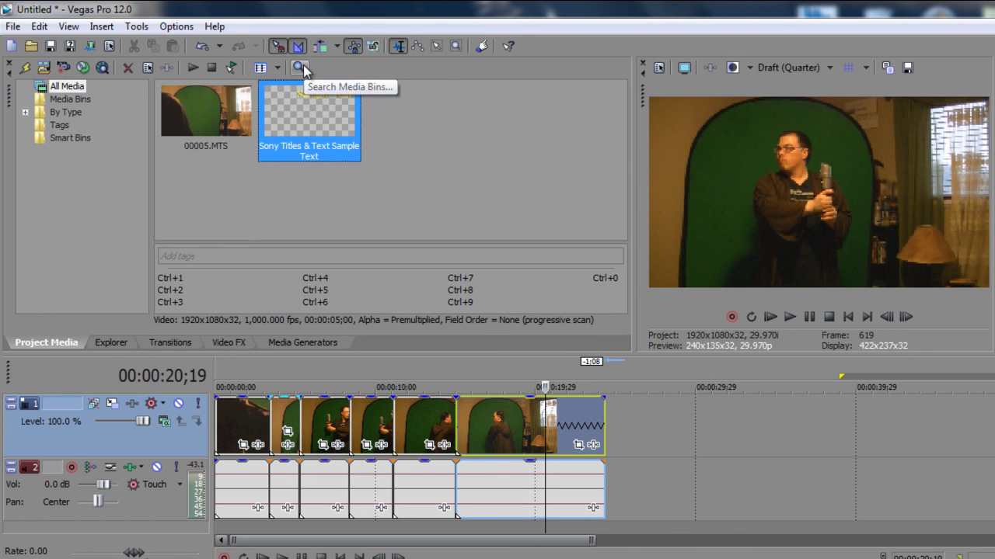
Step: Open and cancel Search Media Bins, then open the Get Media from the Web page
click(301, 67)
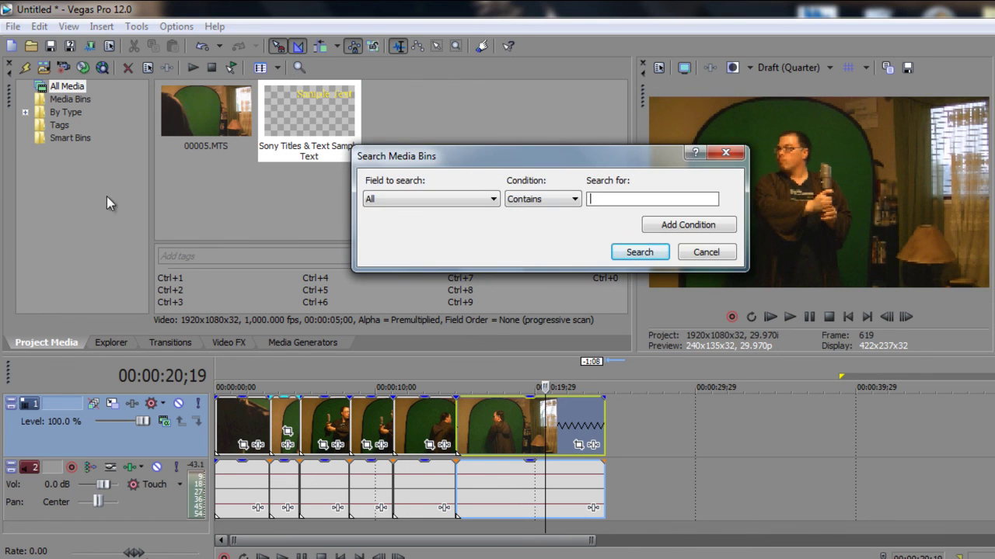
click(707, 253)
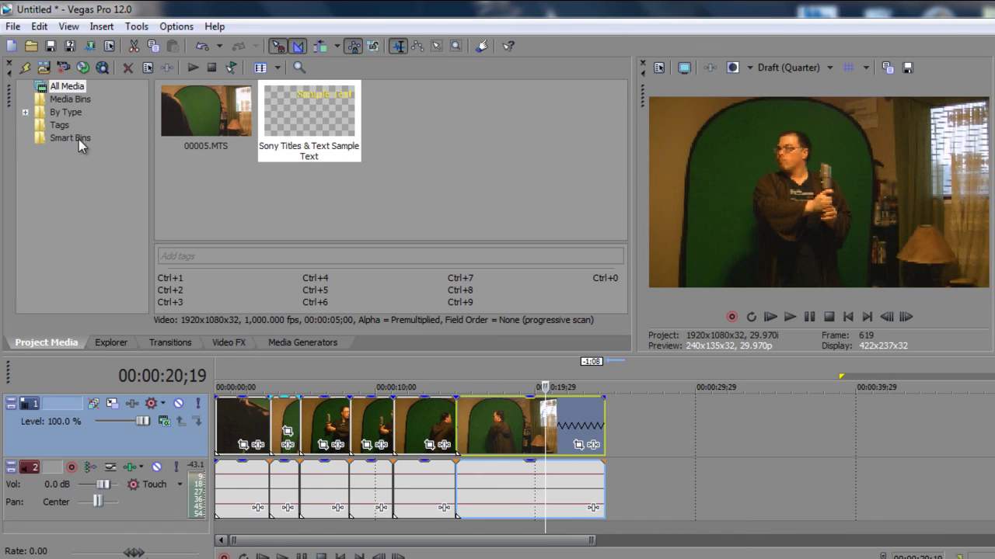
click(104, 68)
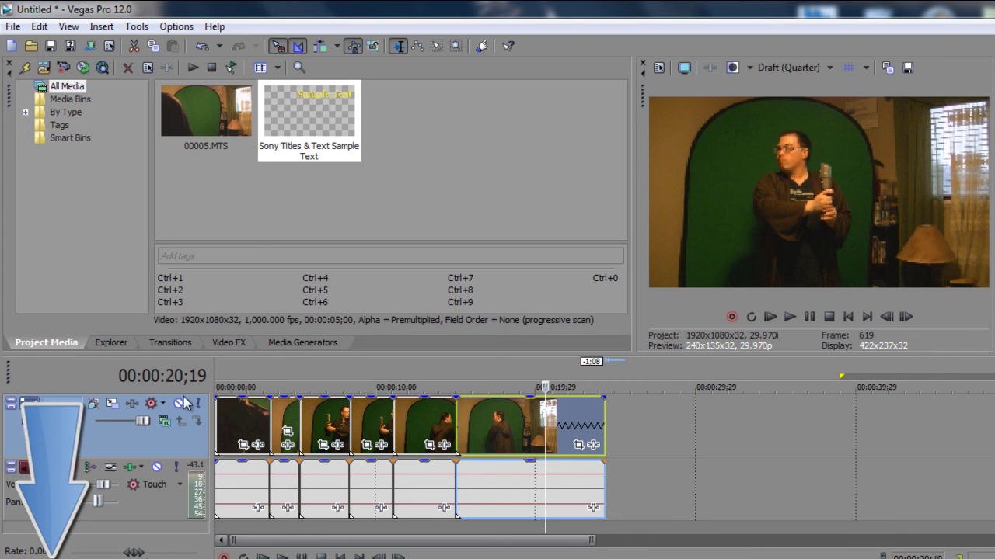
Step: Zoom the timeline in on the six cut 00005.MTS events using the scrollbar edge
drag(600, 540, 563, 525)
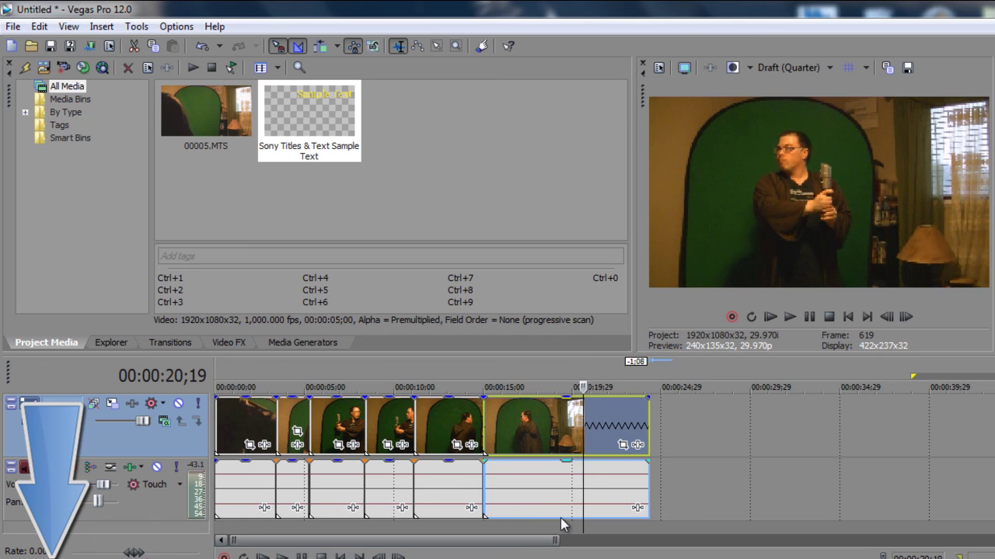